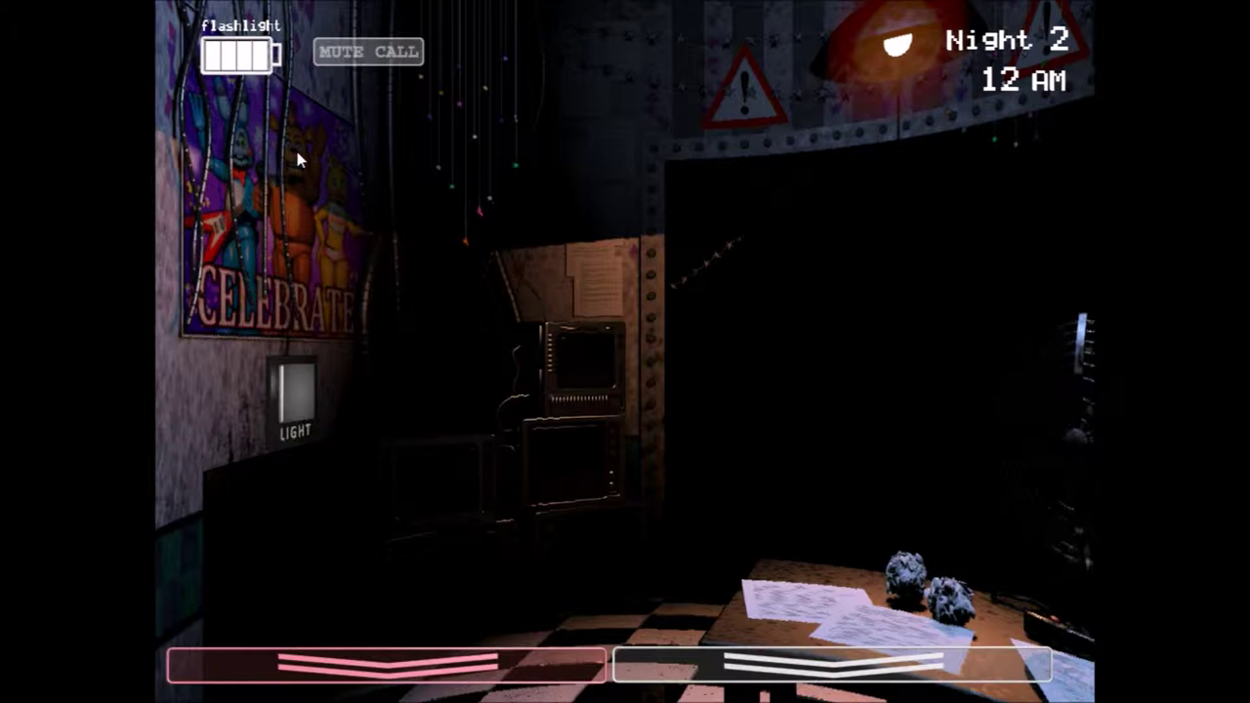
# Step: Flash the hallway light, then bring up the CAM 09 Show Stage feed
pyautogui.press('ctrl')
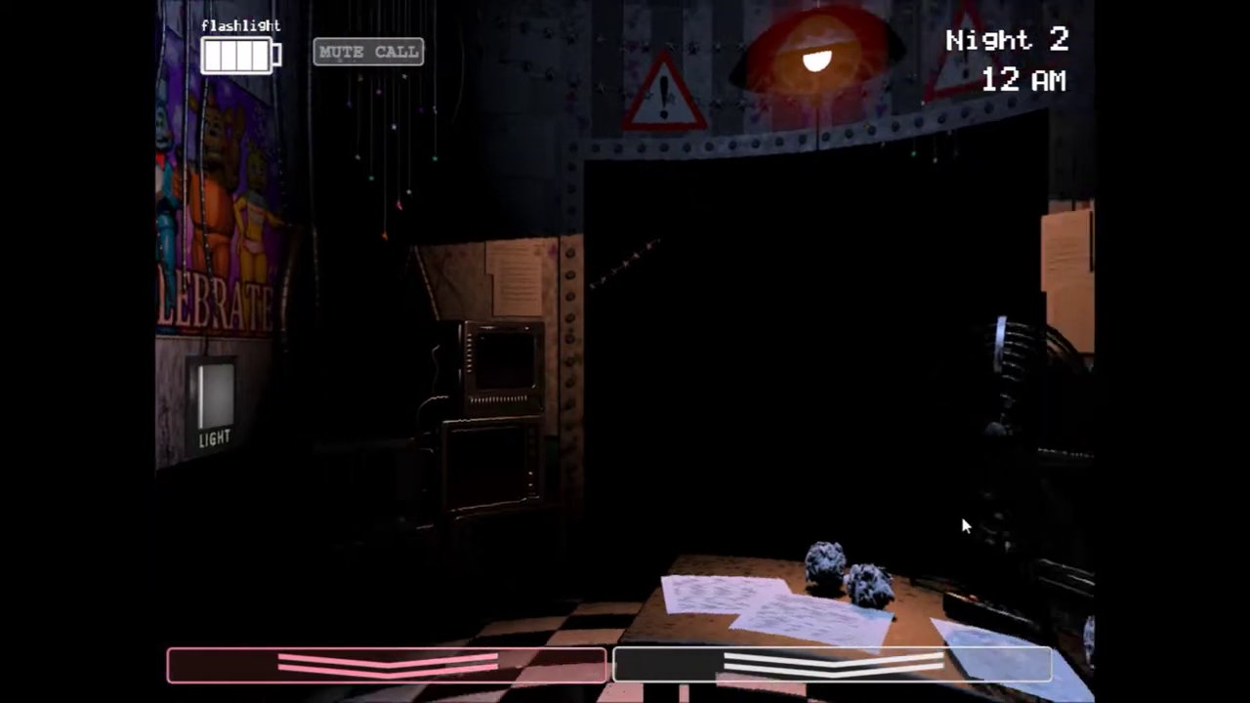
pyautogui.click(879, 664)
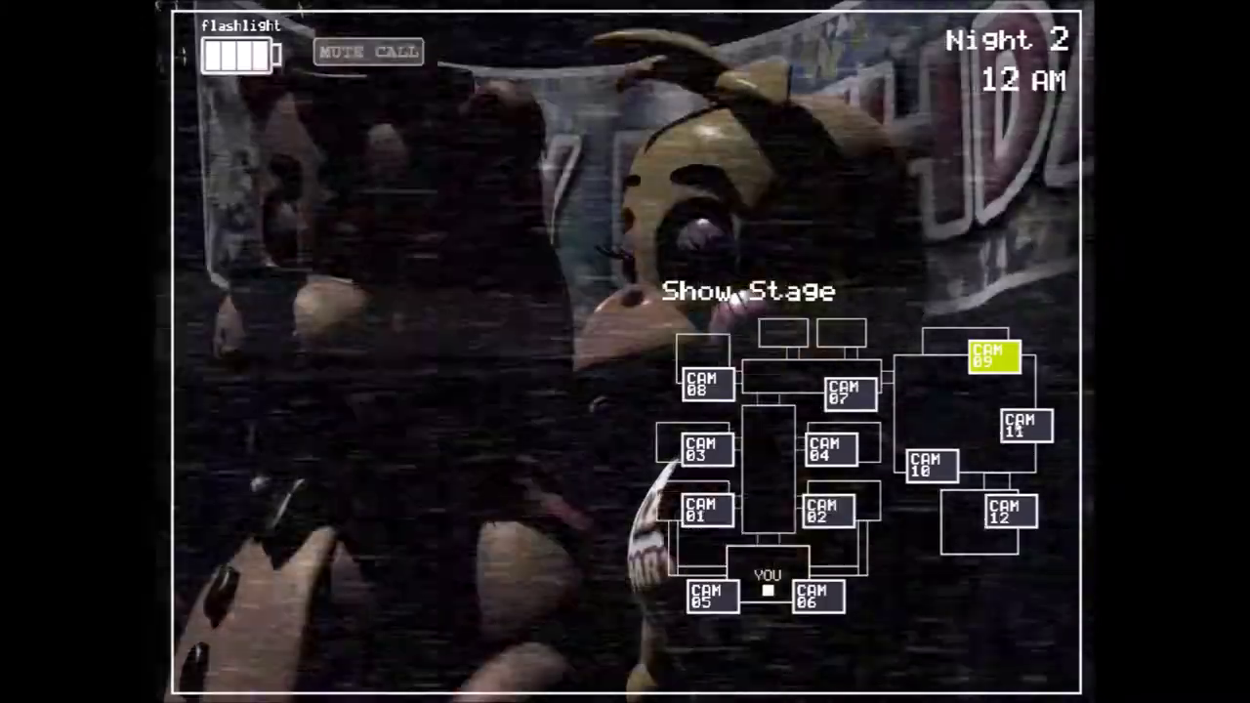
# Step: Wind the music box on the CAM 11 Prize Corner feed, then lower the monitor
pyautogui.click(1026, 427)
pyautogui.moveTo(553, 545); pyautogui.dragTo(583, 541)
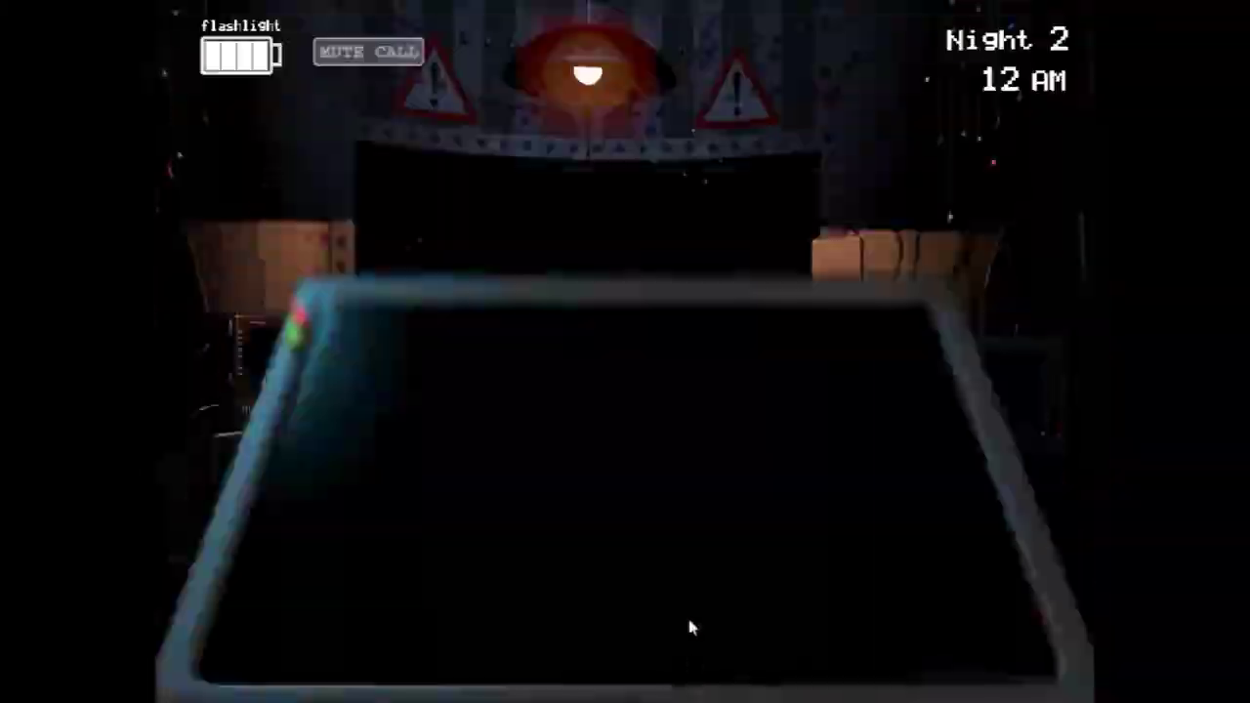
# Step: Check the CAM 08 Parts/Service feed and return to Prize Corner
pyautogui.click(687, 614)
pyautogui.click(879, 664)
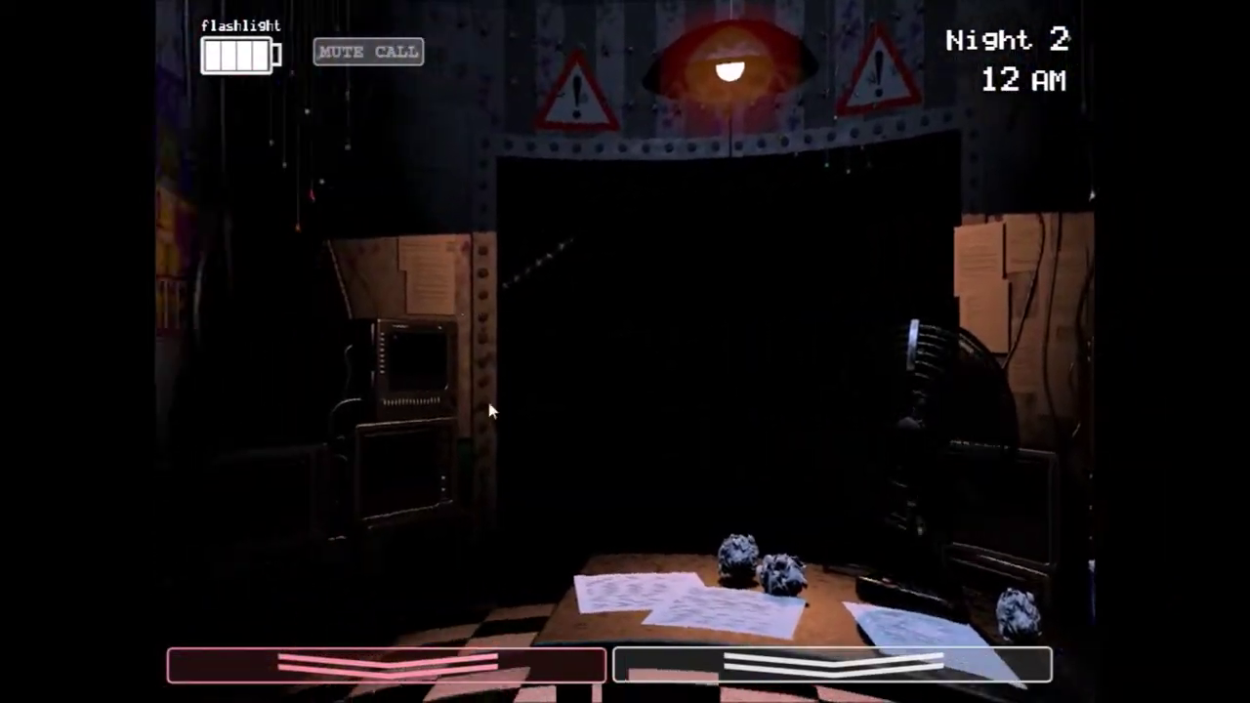
pyautogui.click(830, 665)
pyautogui.click(706, 384)
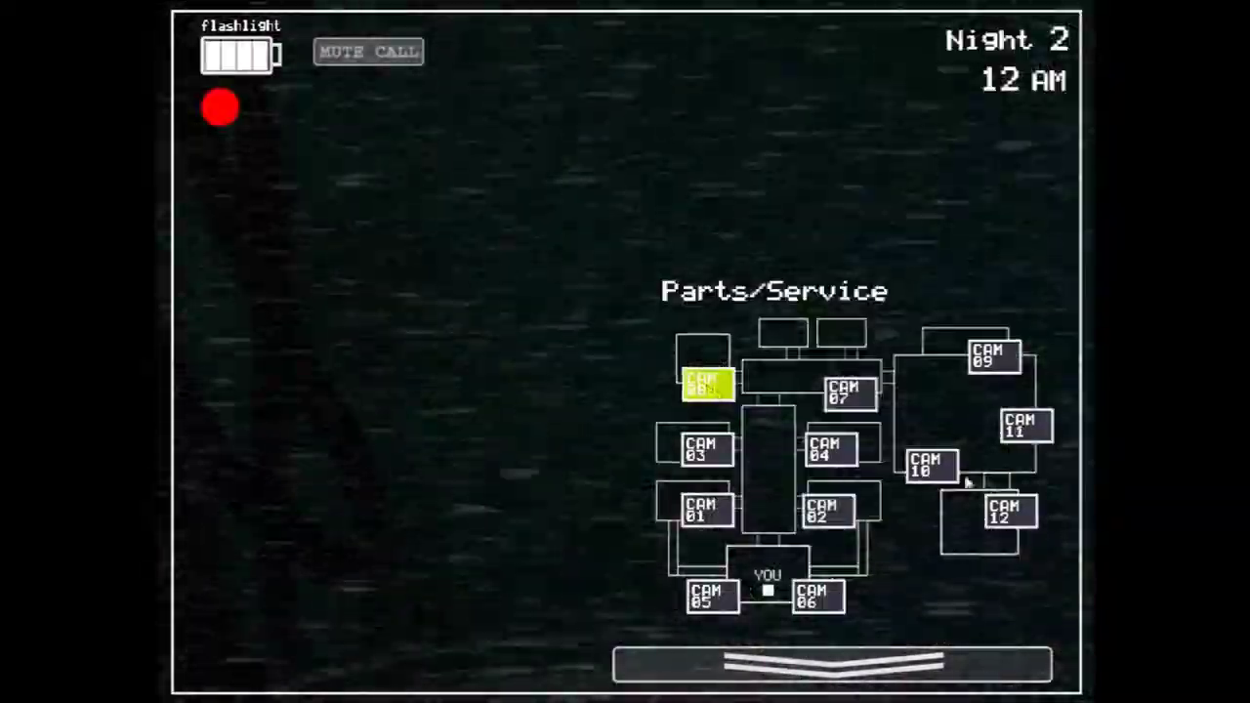
pyautogui.click(1023, 426)
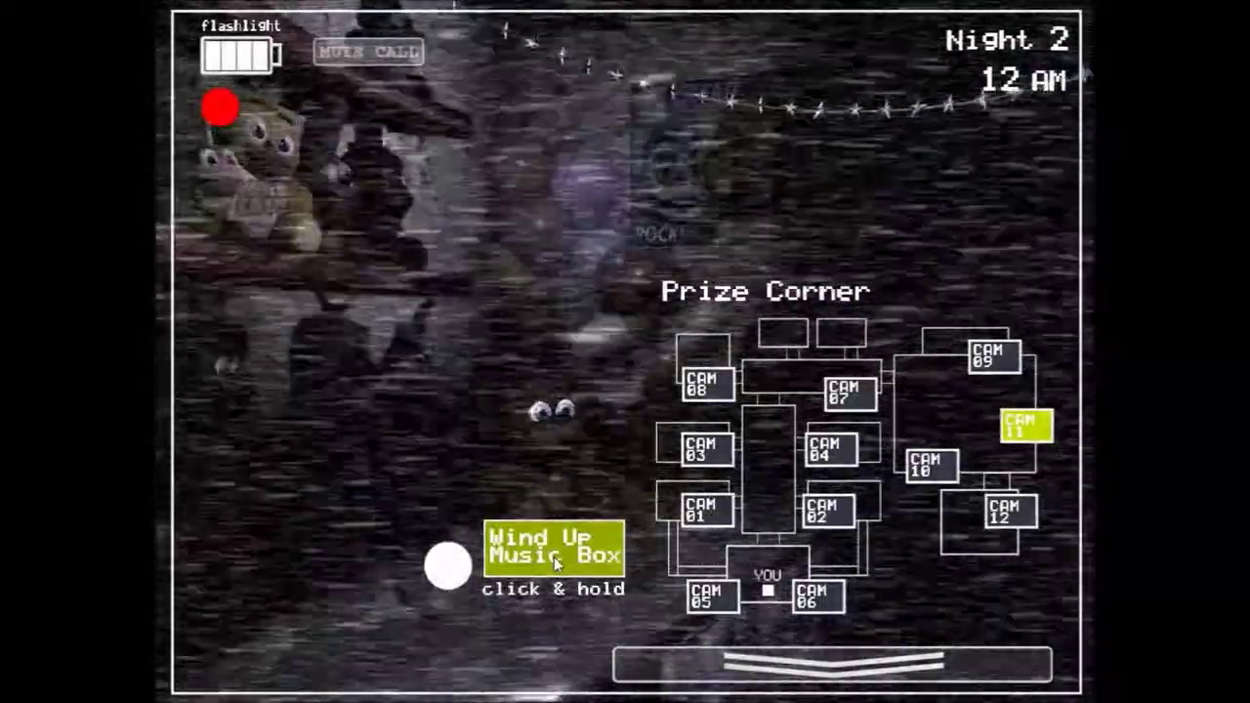
pyautogui.click(830, 664)
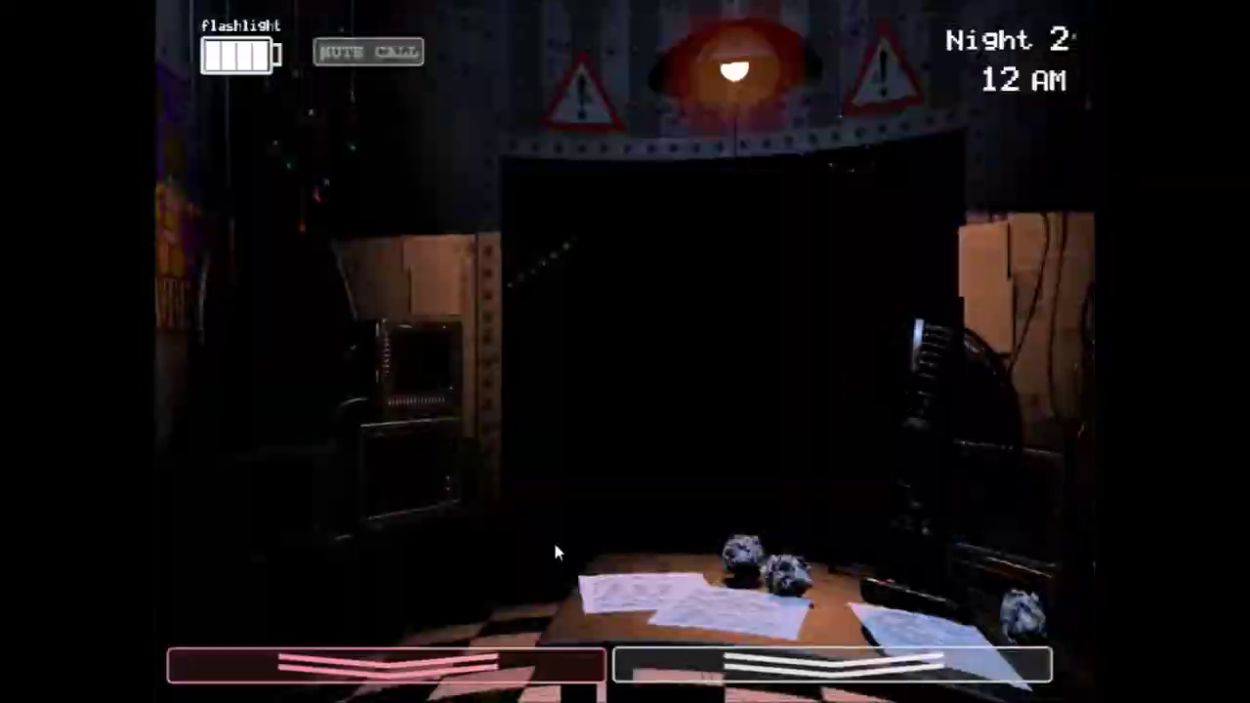
# Step: Put on the Freddy mask and wind the music box again
pyautogui.click(547, 664)
pyautogui.click(630, 645)
pyautogui.click(664, 664)
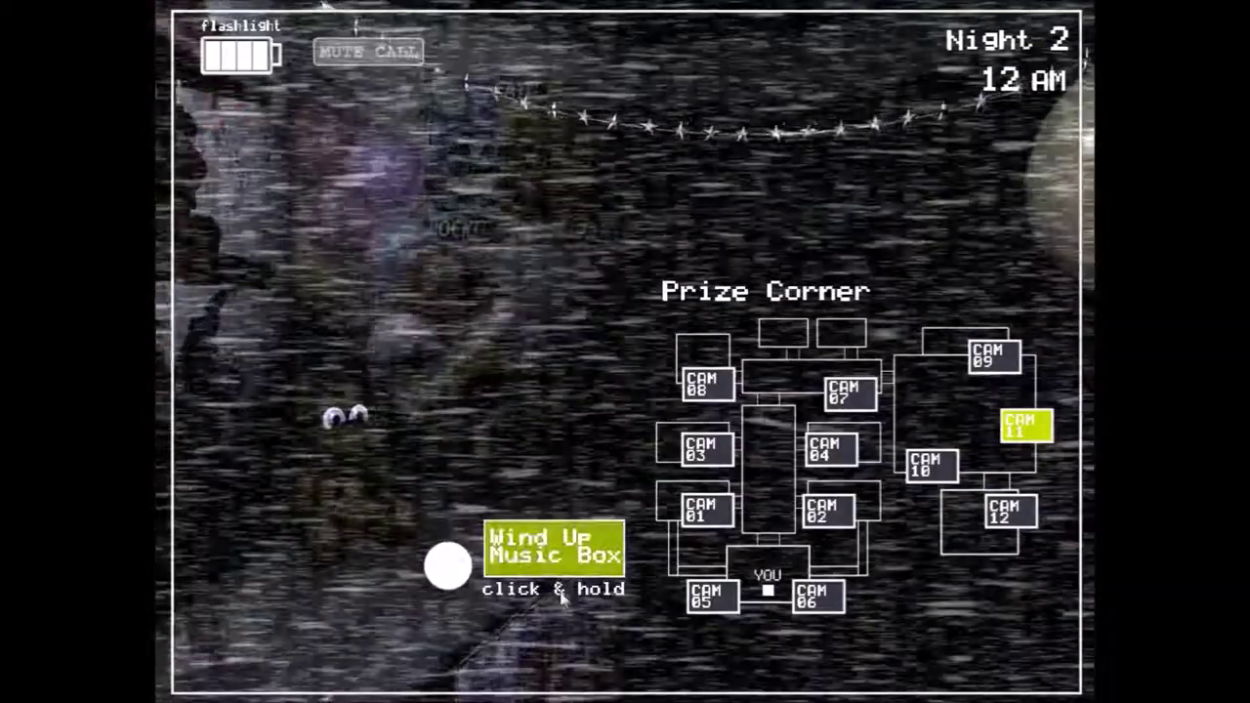
pyautogui.click(698, 681)
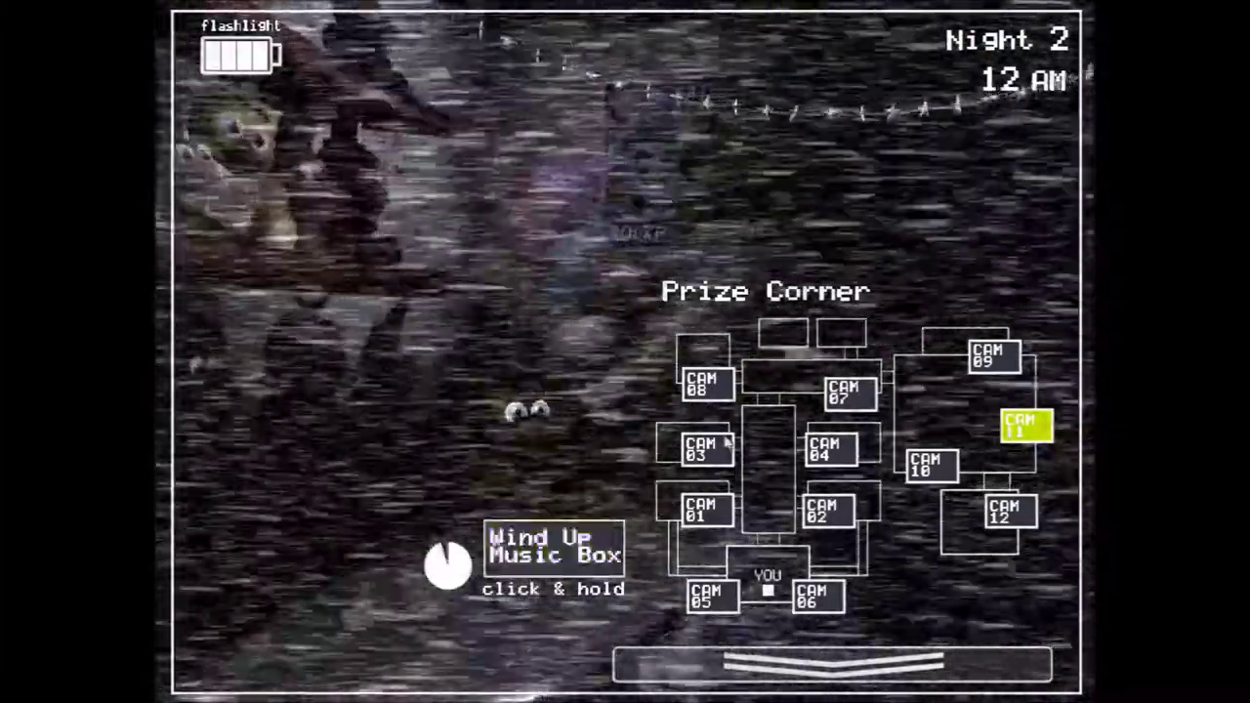
# Step: Check Parts/Service and Show Stage, then rewind the Prize Corner music box
pyautogui.click(706, 384)
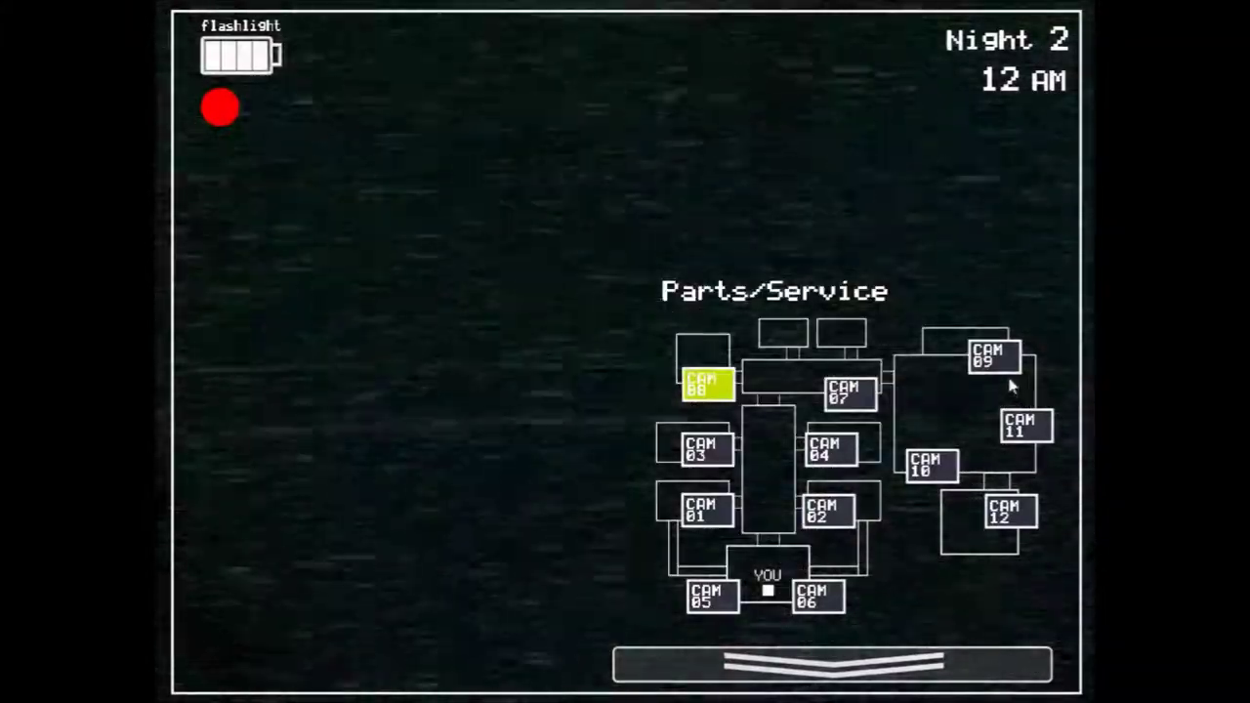
pyautogui.click(995, 357)
pyautogui.click(1025, 427)
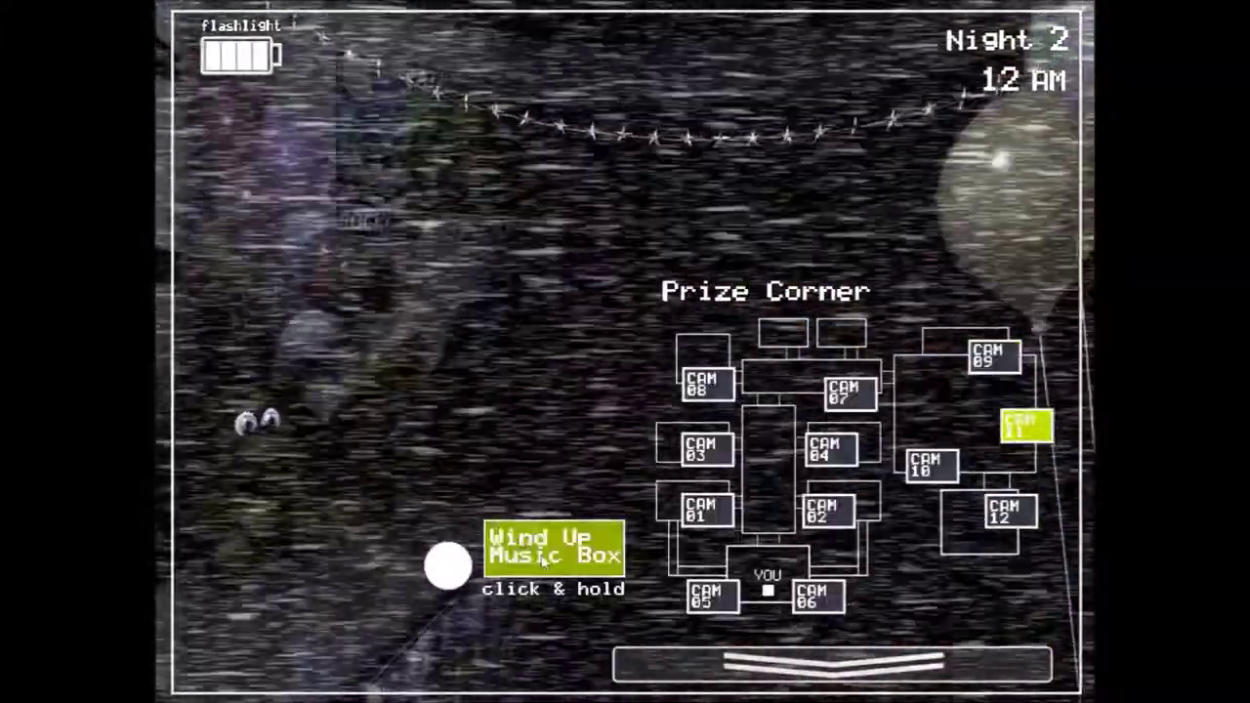
pyautogui.click(625, 664)
pyautogui.moveTo(544, 559); pyautogui.dragTo(544, 558)
pyautogui.click(625, 664)
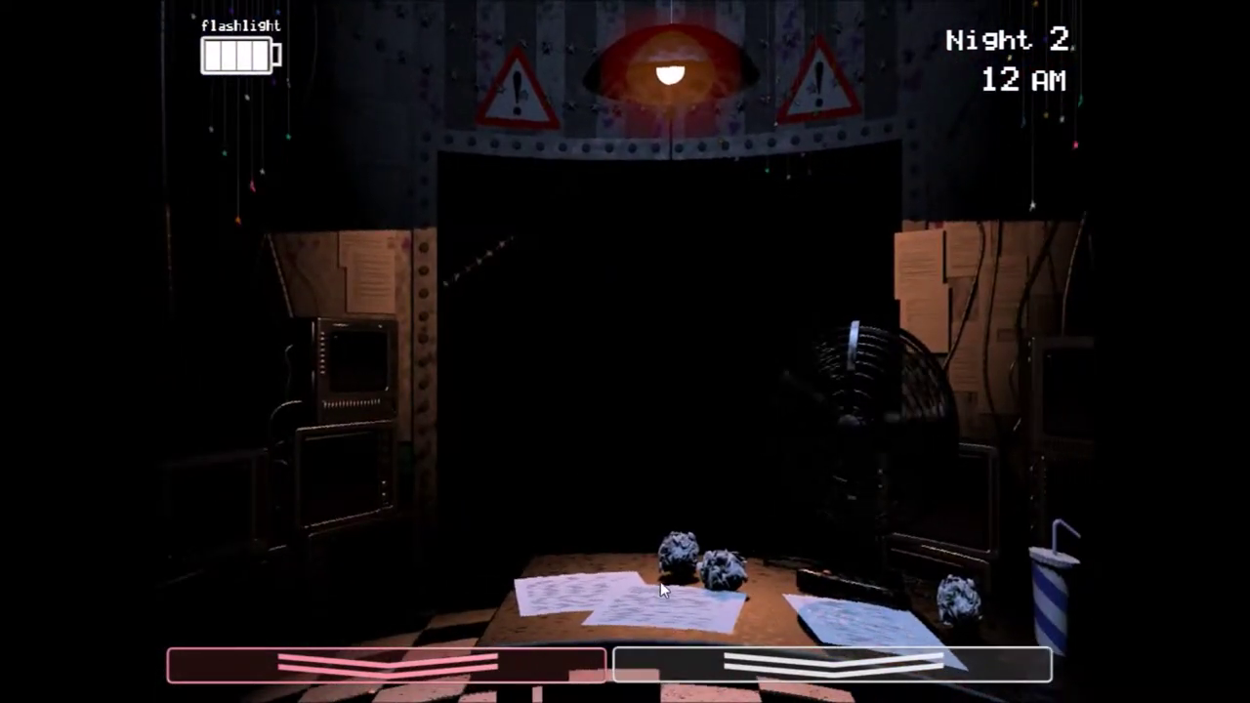
# Step: Bring up the Prize Corner feed, then flash the hallway light at 1 AM
pyautogui.click(683, 669)
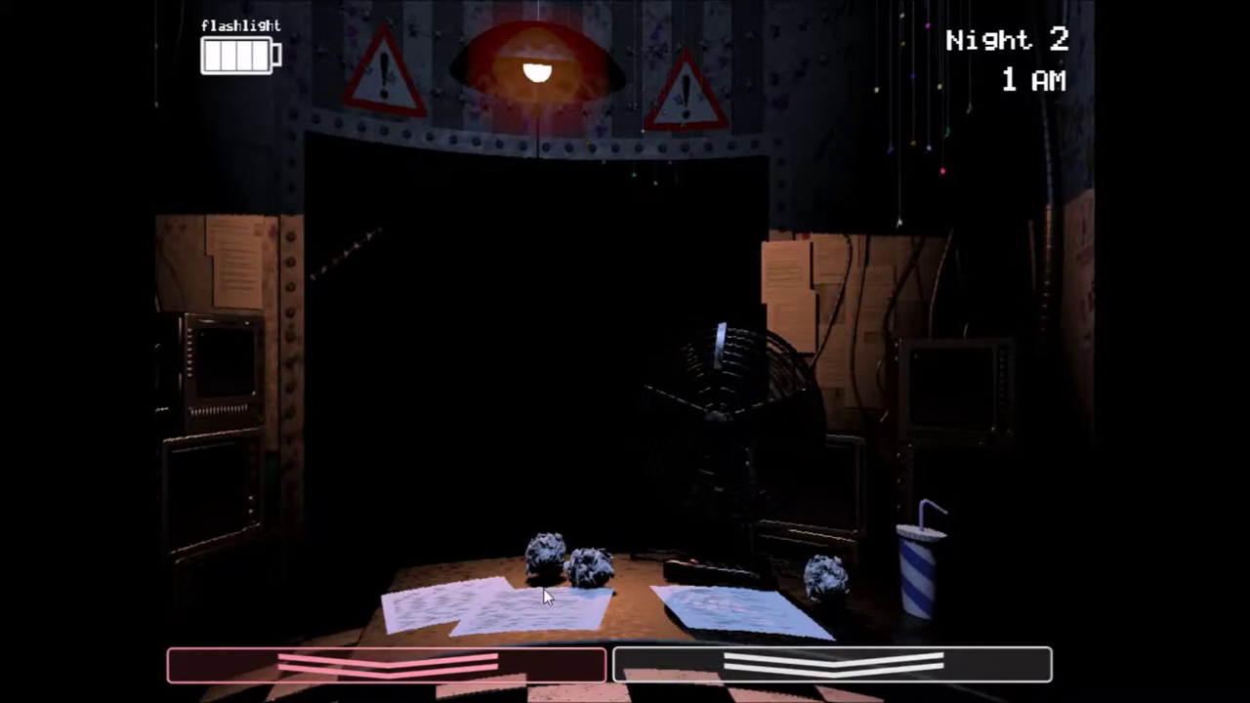
pyautogui.press('ctrl')
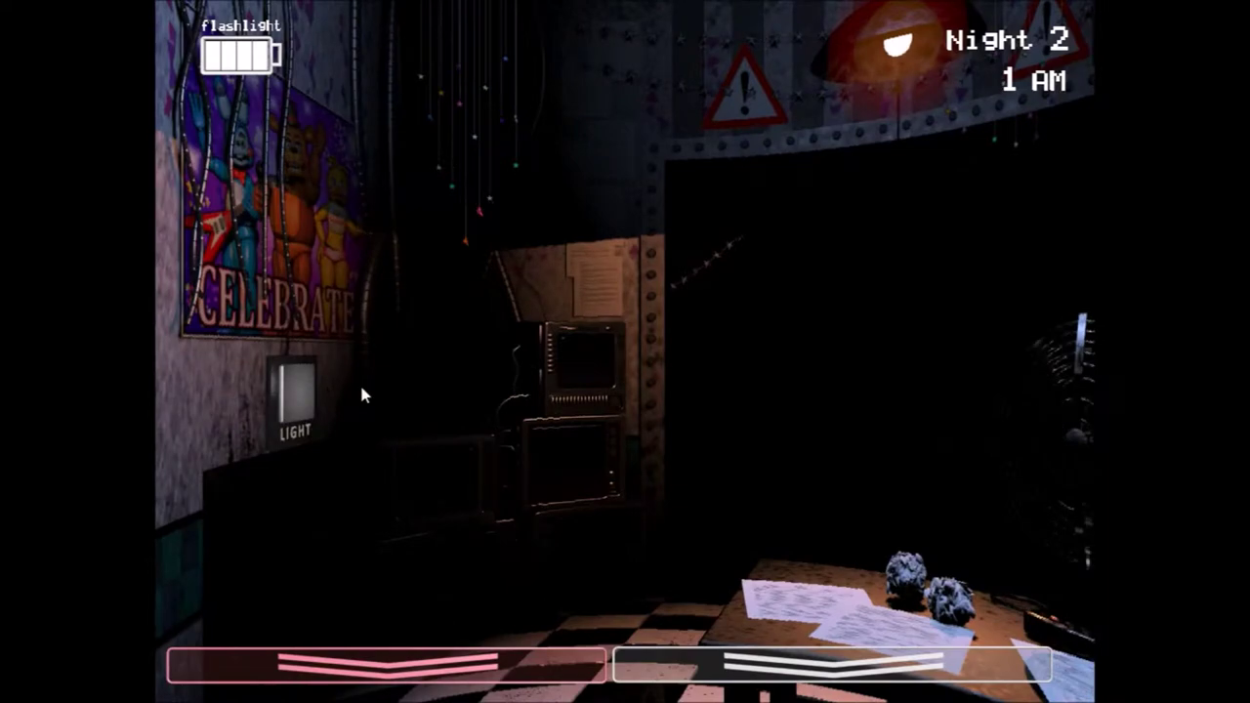
# Step: Light the left air vent, wind the music box, and flash the hallway repeatedly
pyautogui.click(322, 391)
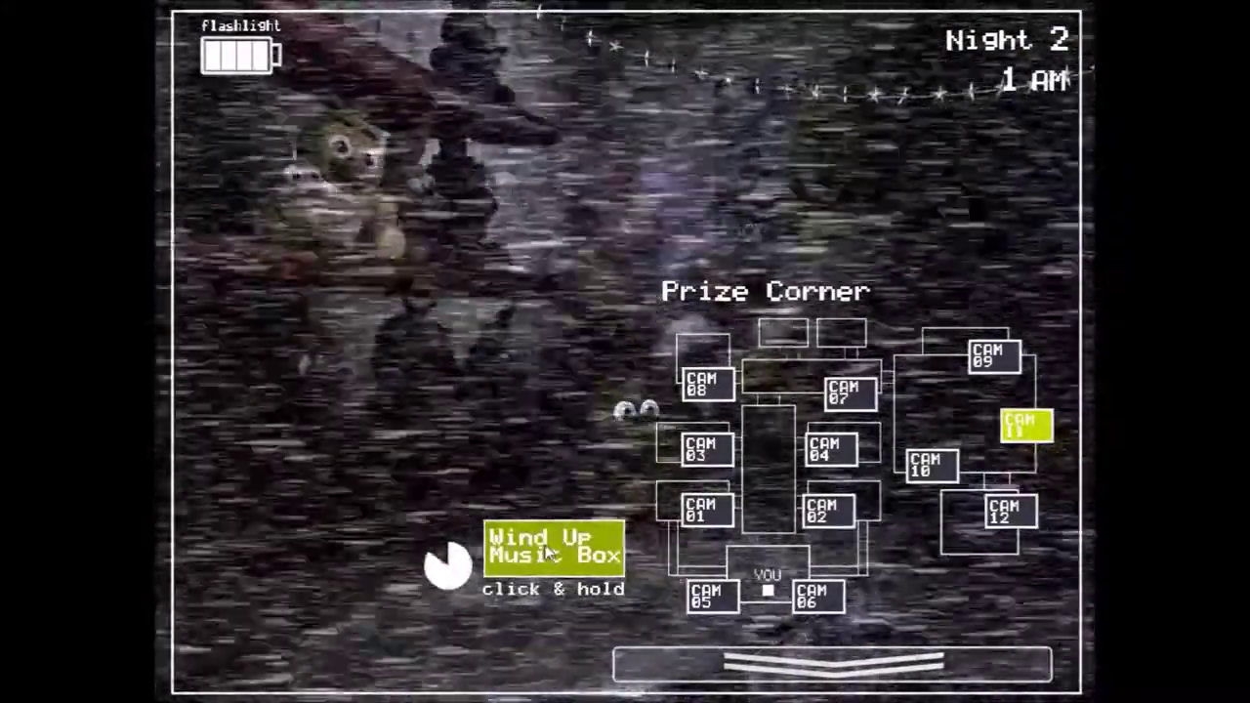
pyautogui.moveTo(552, 554); pyautogui.dragTo(552, 554)
pyautogui.press('s')
pyautogui.press('ctrl')
pyautogui.press('s')
# Step: Check the Show Stage and both air vent cameras, then rewind the Prize Corner music box
pyautogui.click(995, 357)
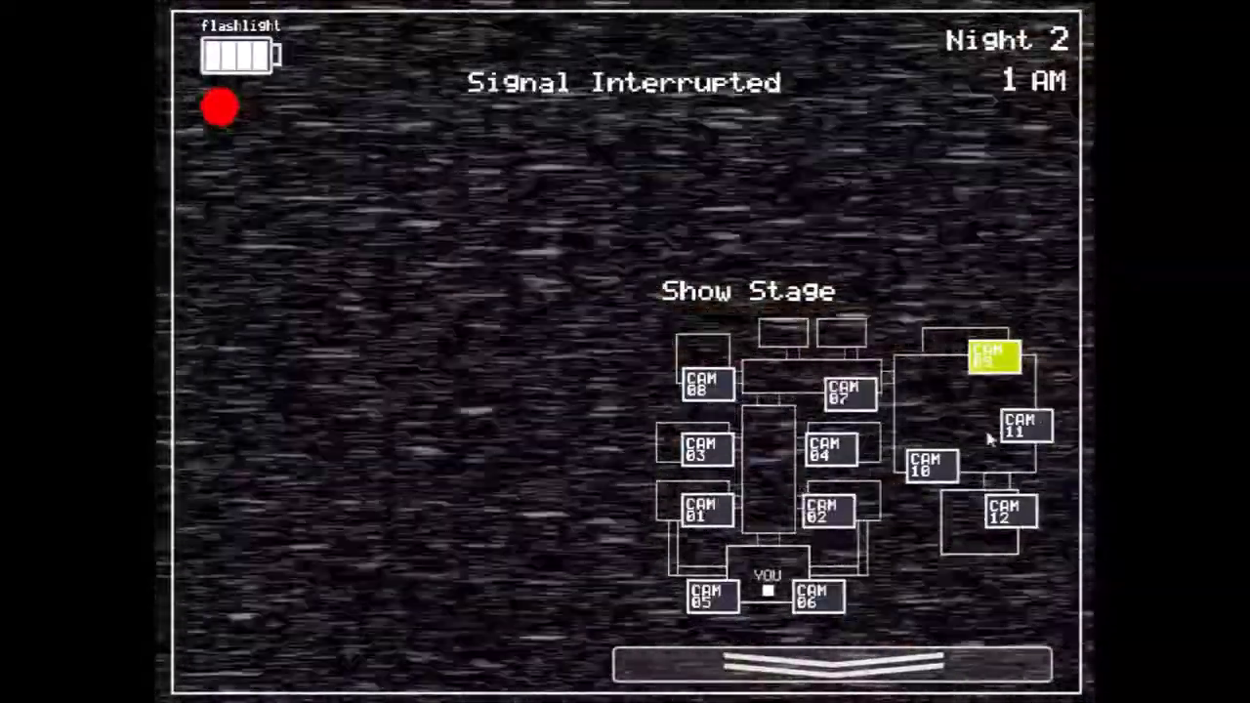
pyautogui.click(1026, 426)
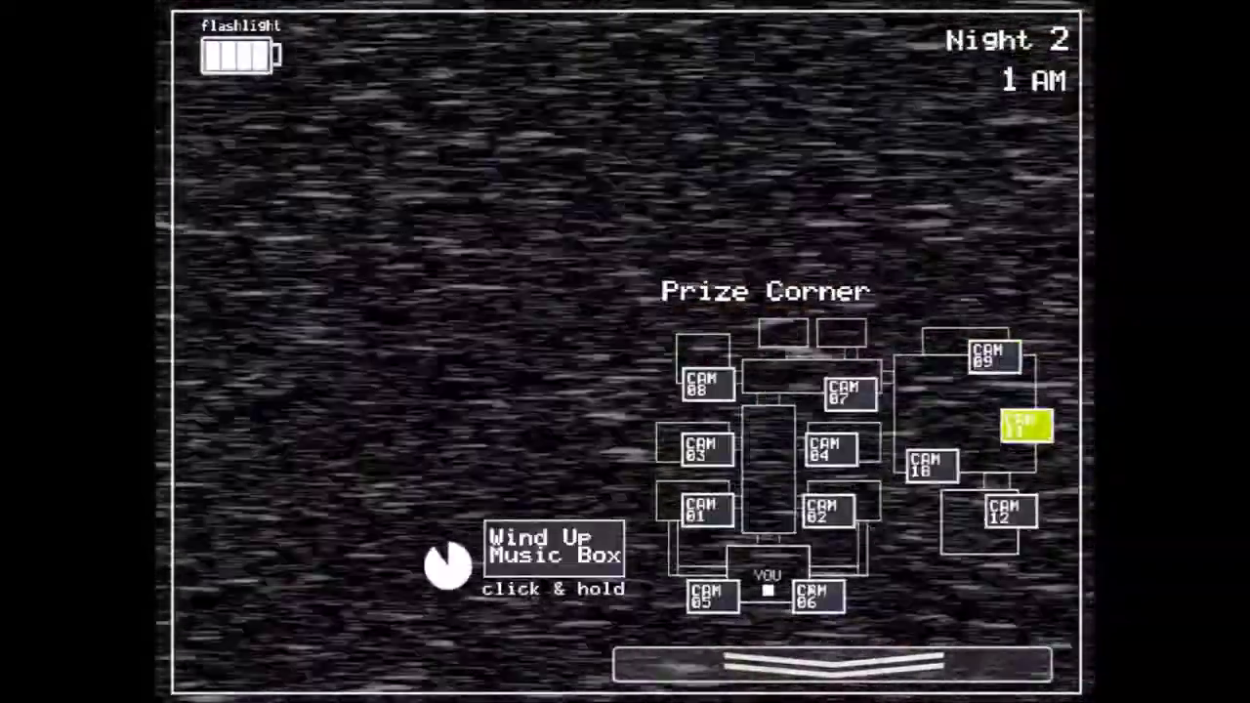
pyautogui.click(819, 596)
pyautogui.click(711, 596)
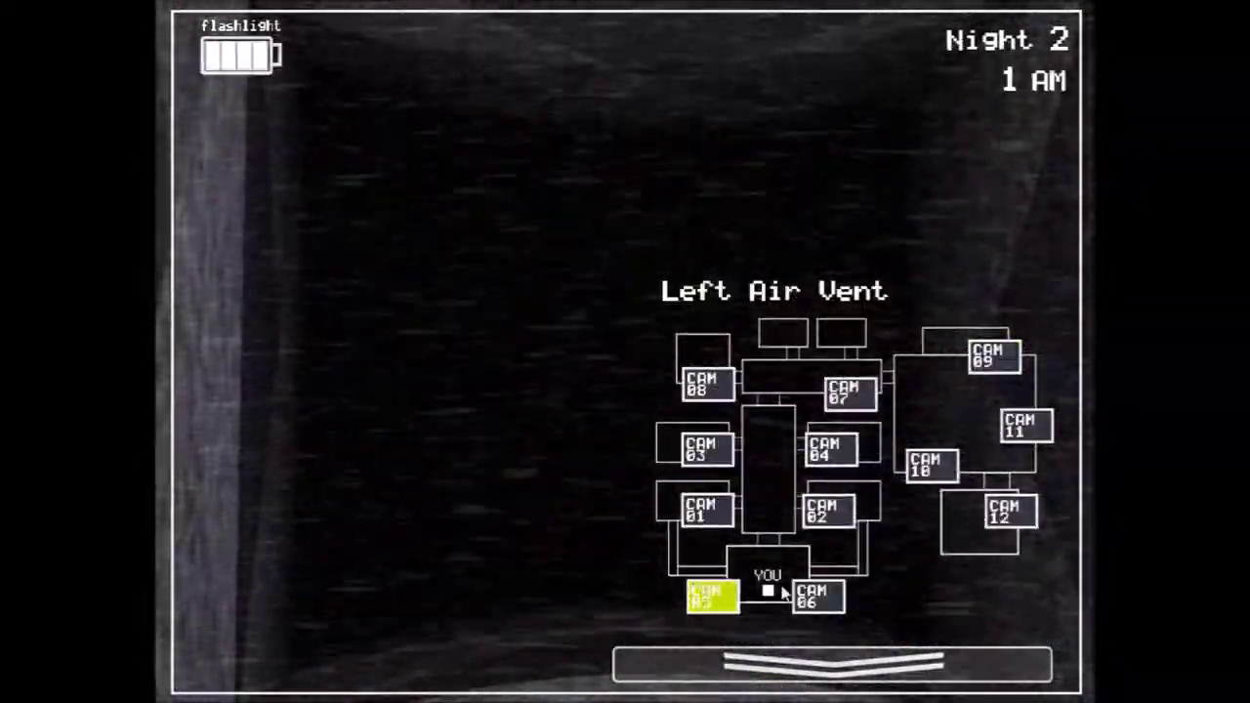
pyautogui.click(819, 596)
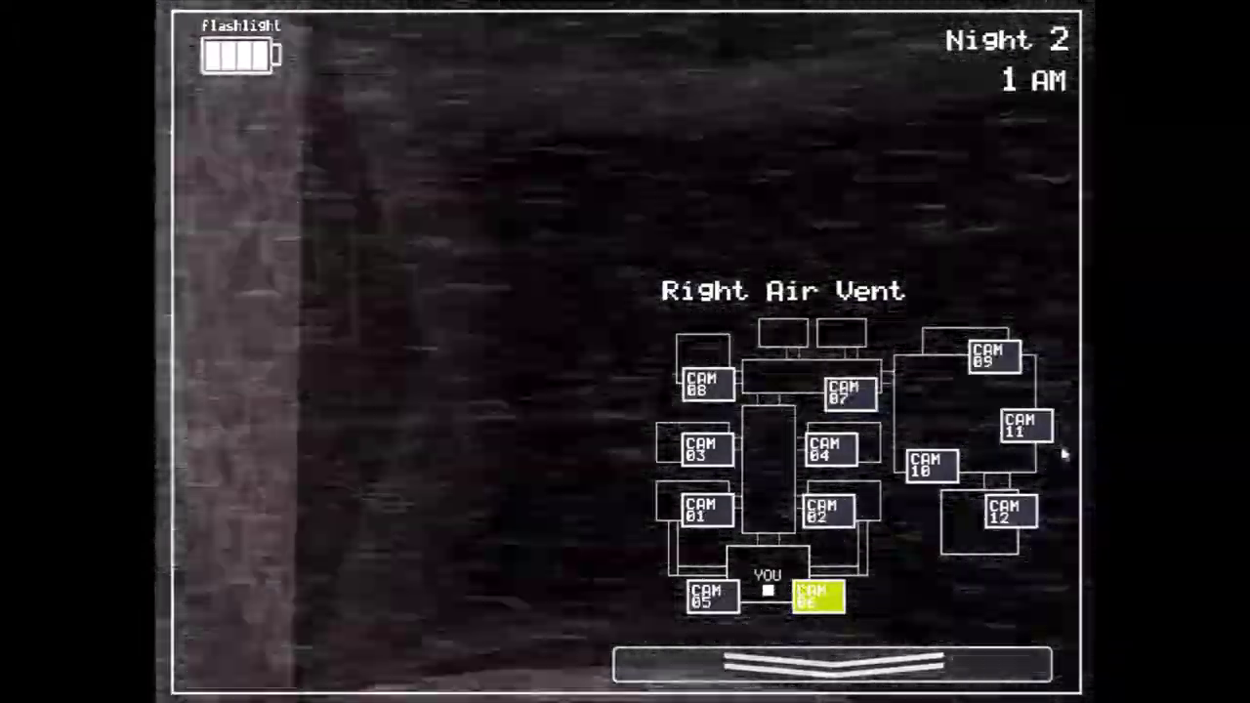
pyautogui.click(1025, 426)
pyautogui.moveTo(550, 549); pyautogui.dragTo(554, 549)
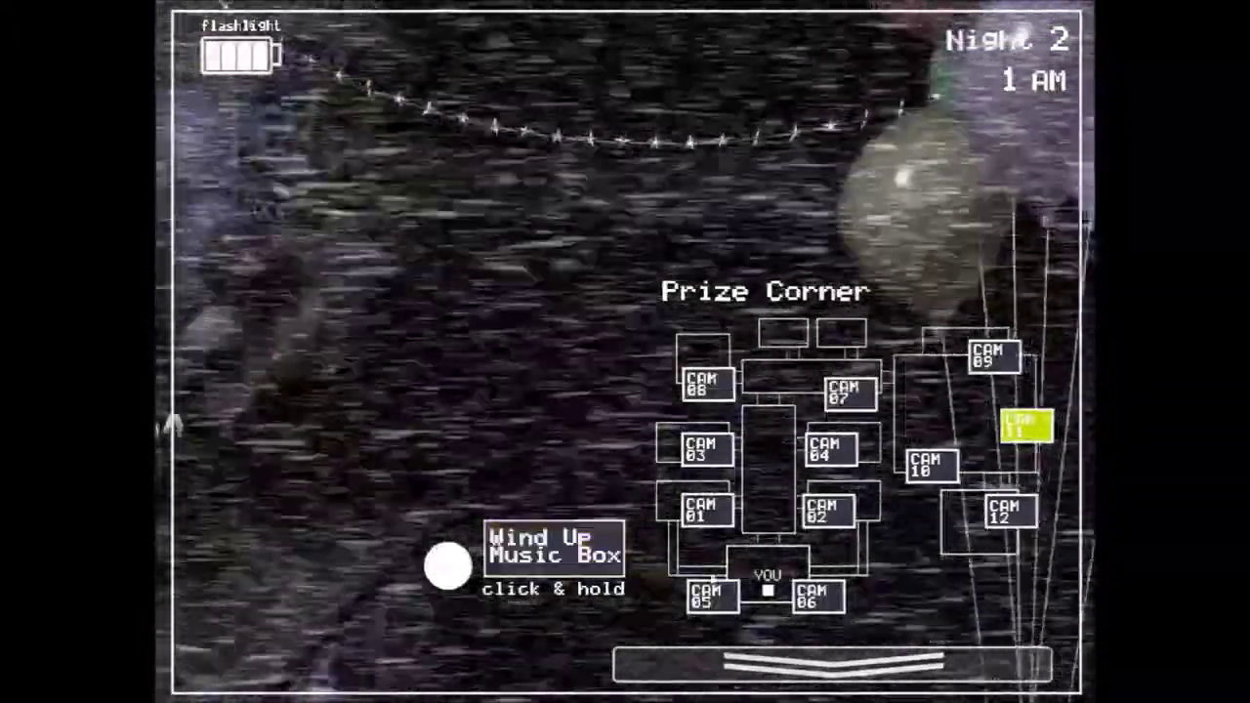
# Step: Recheck the right and left air vents, then top up the music box on CAM 11
pyautogui.click(819, 596)
pyautogui.click(711, 595)
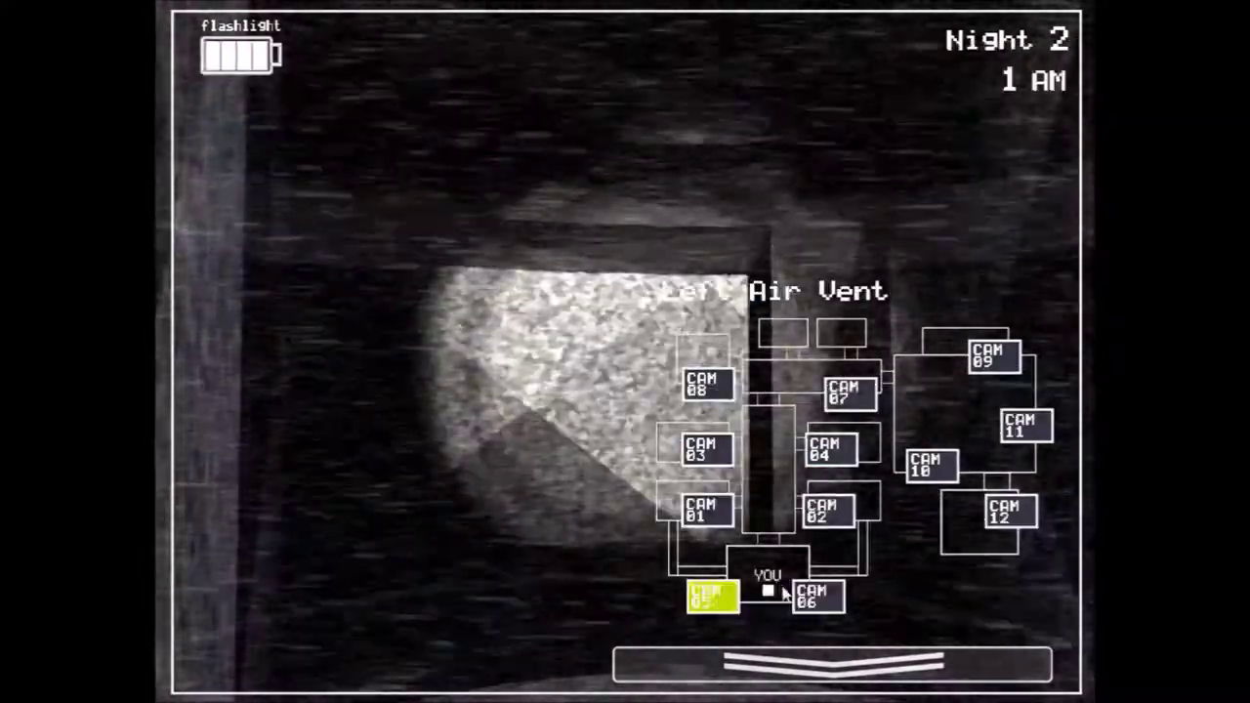
pyautogui.click(819, 596)
pyautogui.click(1025, 426)
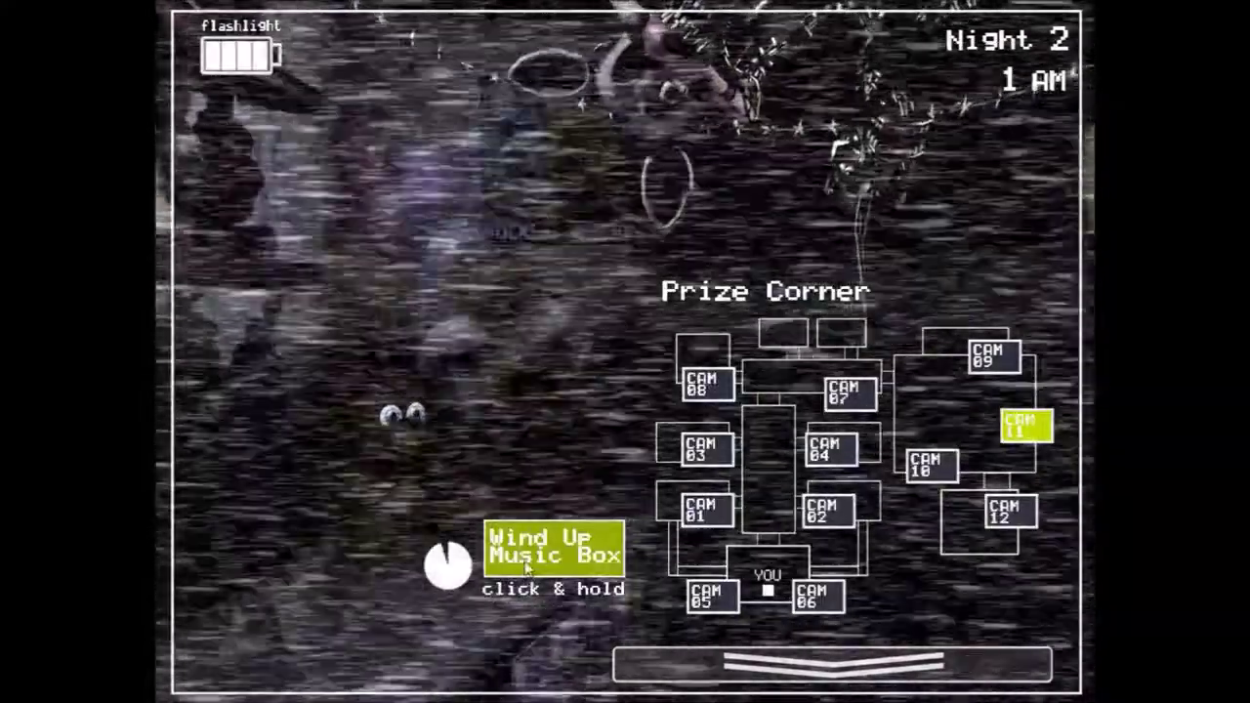
pyautogui.moveTo(527, 566); pyautogui.dragTo(536, 550)
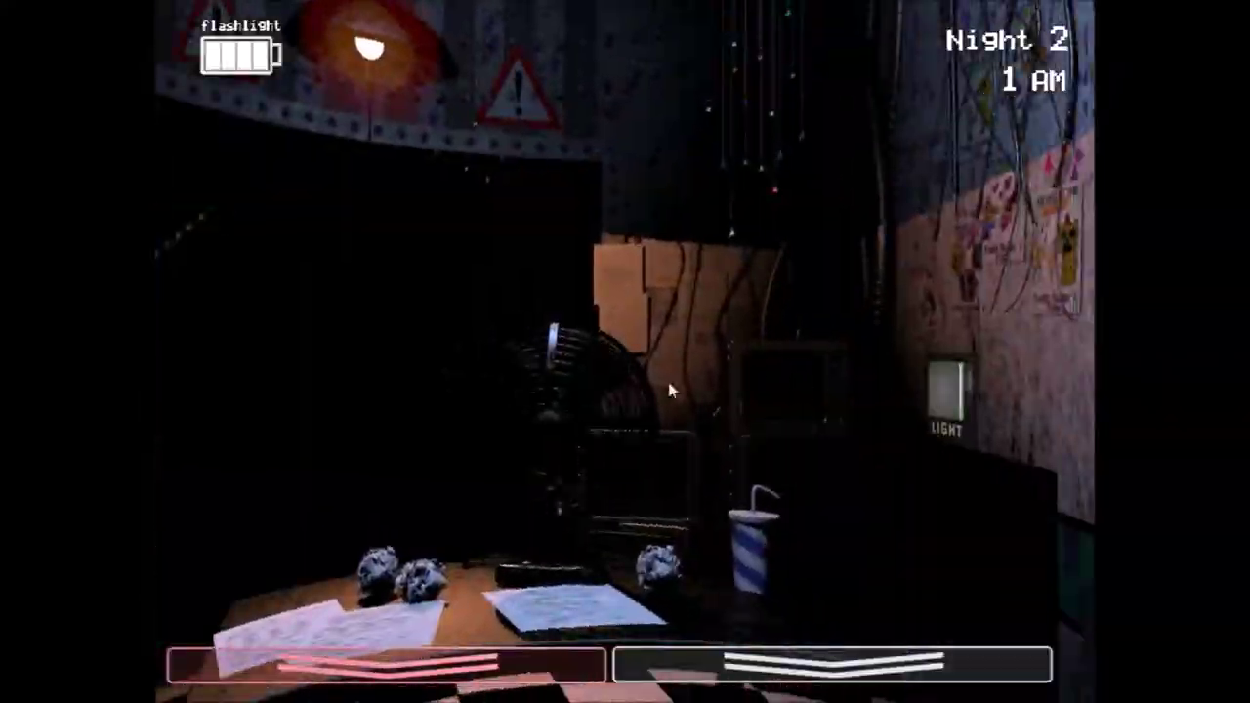
# Step: Light the left vent, flash the hallway three times, and wind the music box twice
pyautogui.click(306, 411)
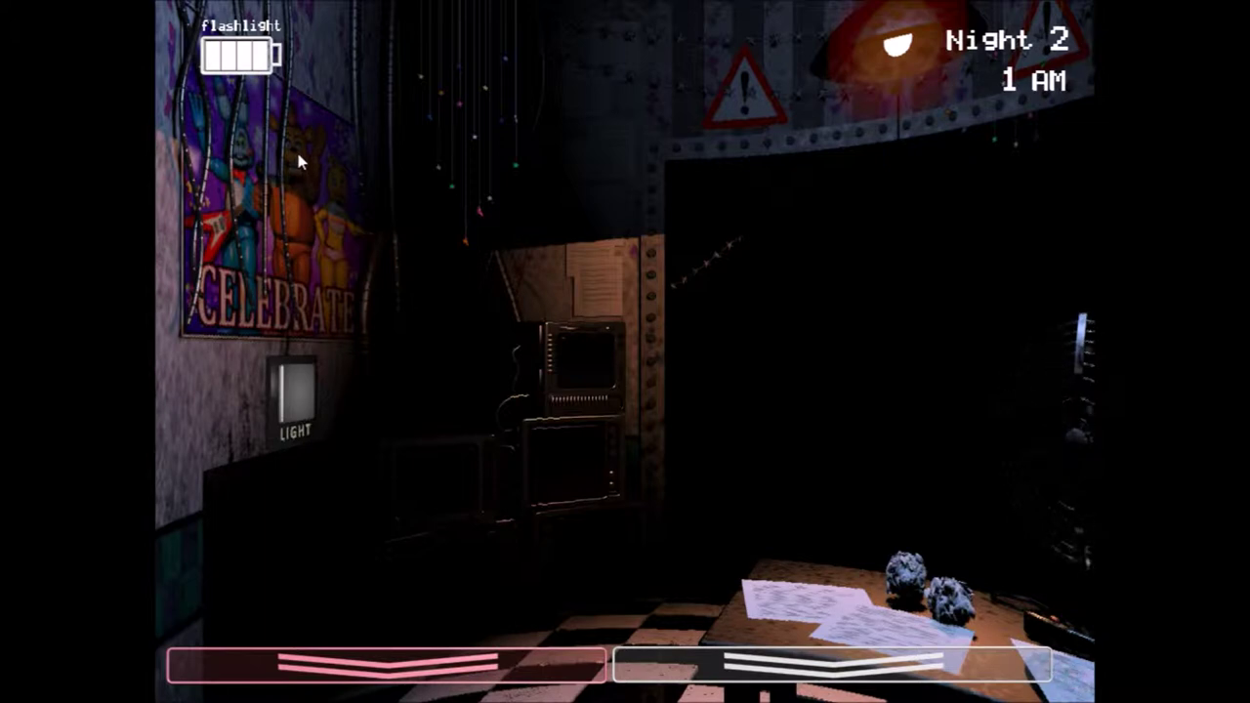
pyautogui.press('ctrl')
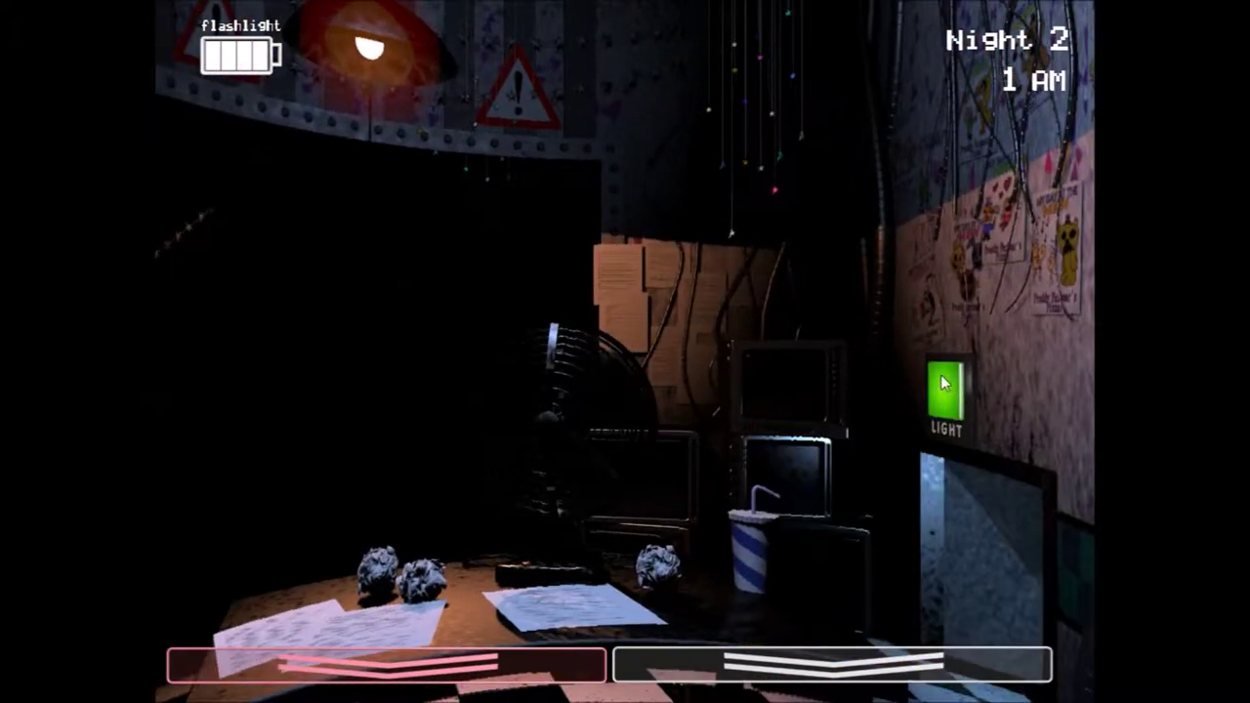
pyautogui.moveTo(833, 665)
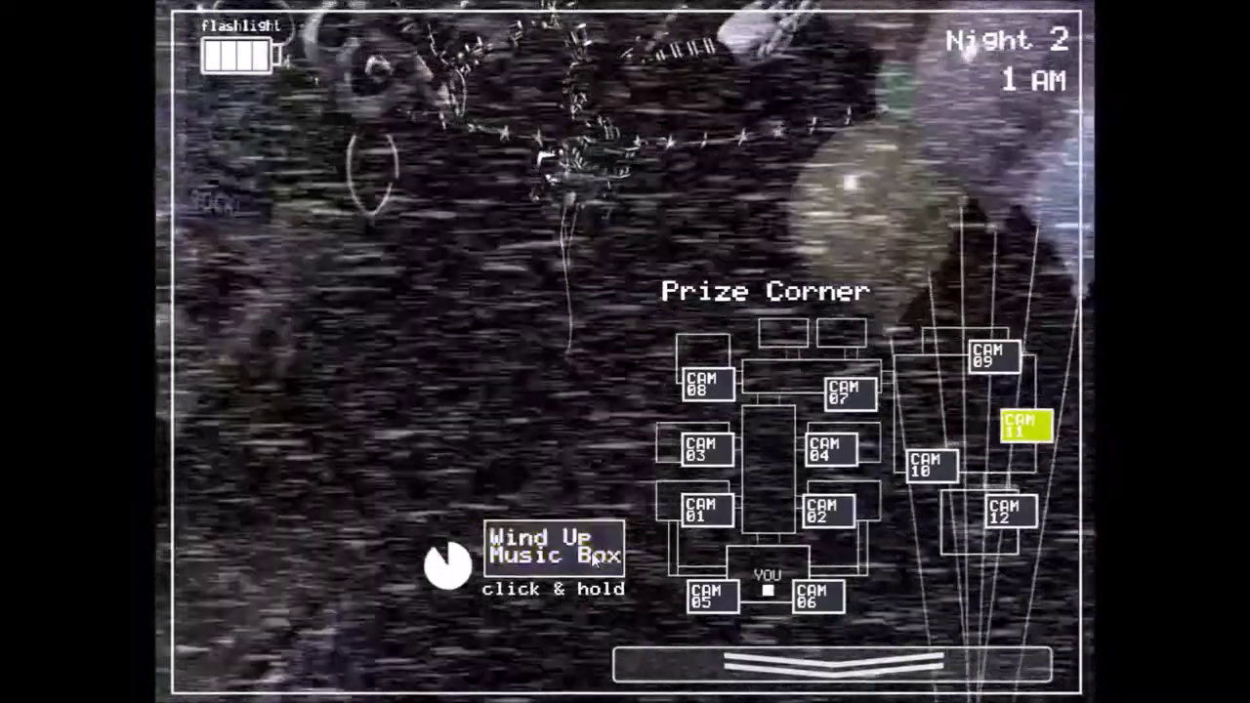
pyautogui.moveTo(591, 552); pyautogui.dragTo(591, 552)
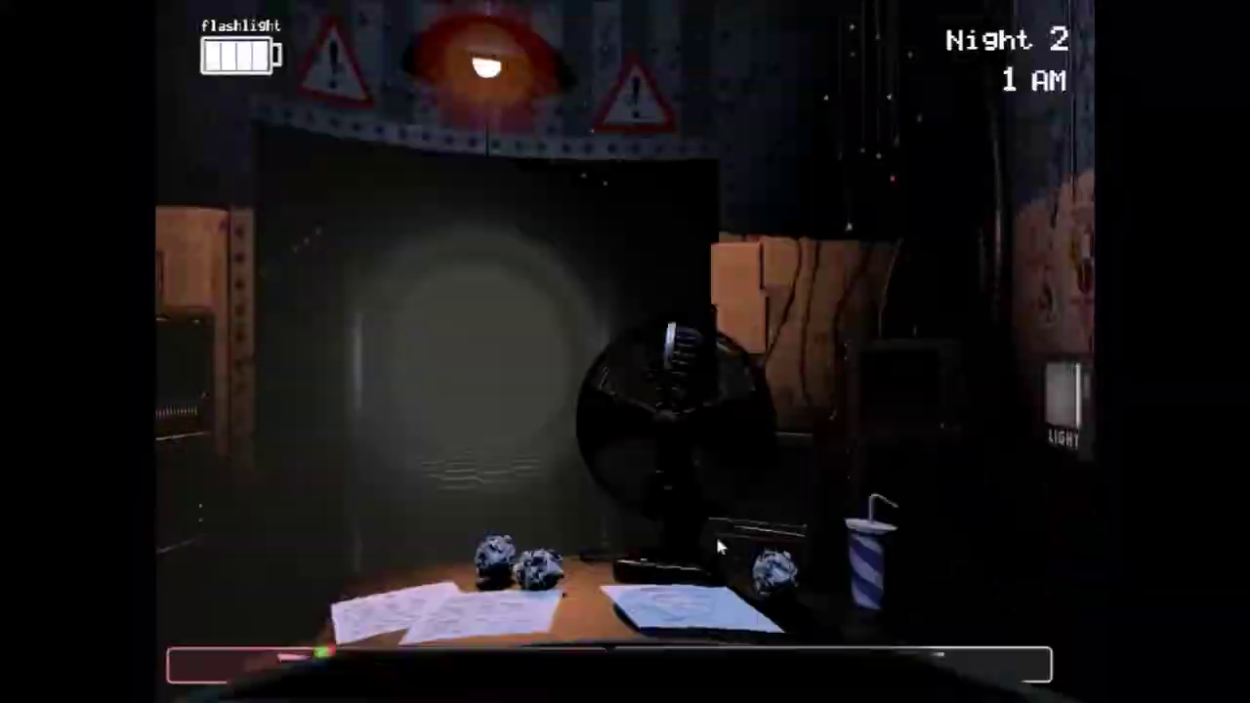
pyautogui.press('ctrl')
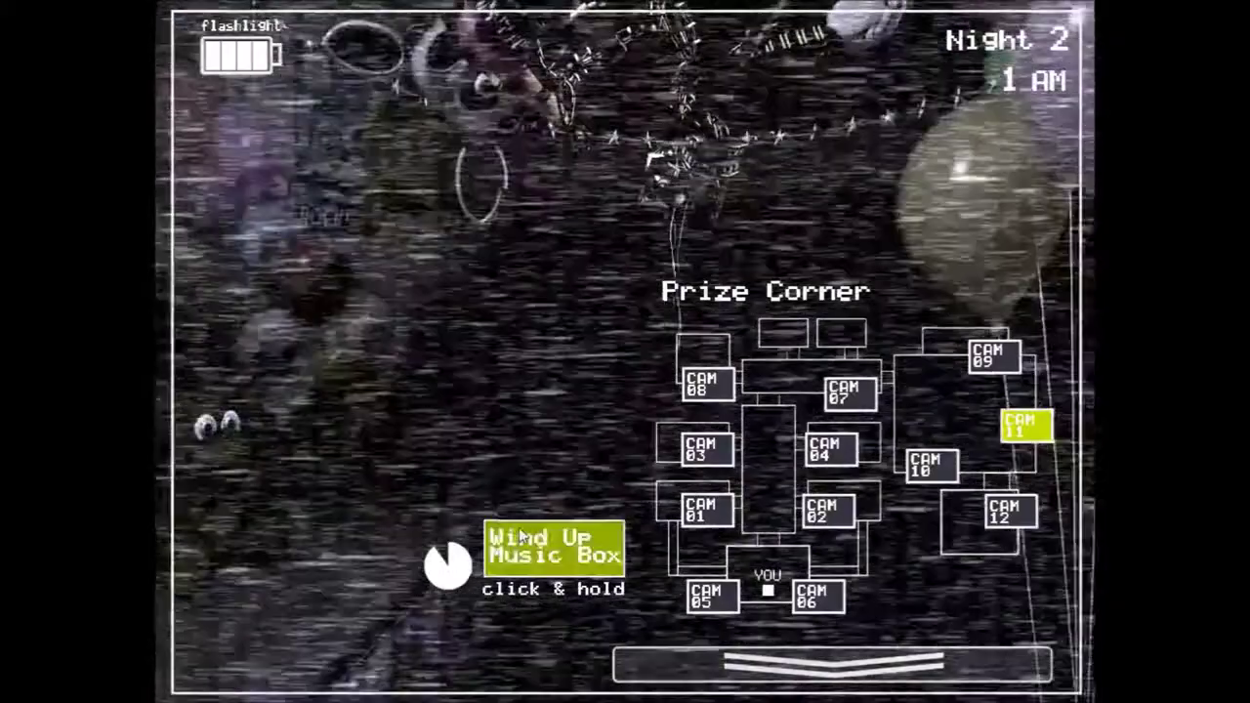
pyautogui.moveTo(552, 547); pyautogui.dragTo(552, 547)
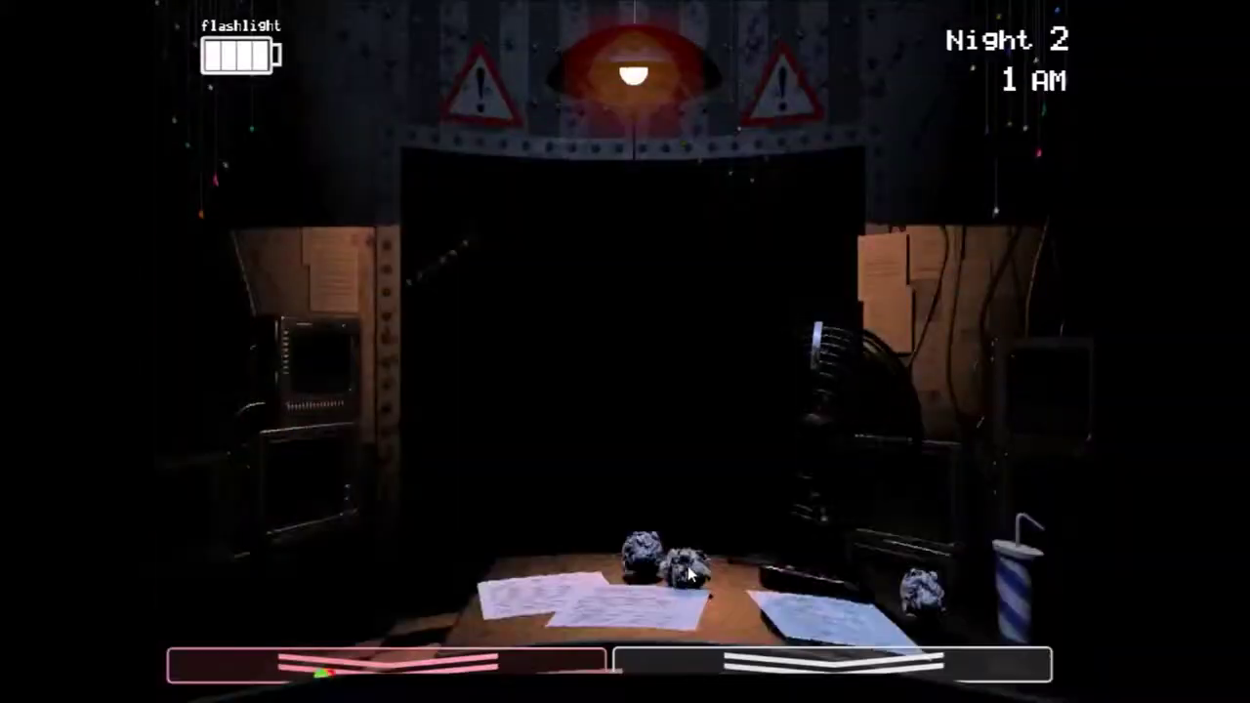
pyautogui.press('ctrl')
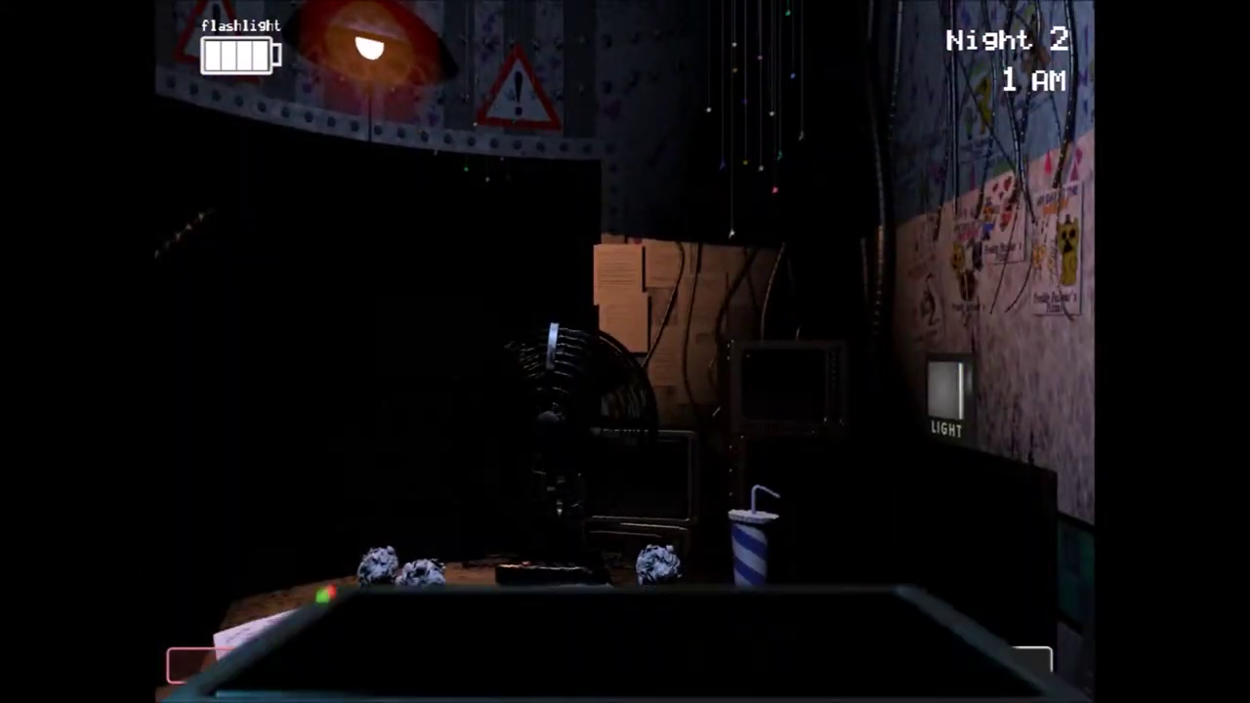
# Step: Wind the Prize Corner music box fully, then light the left vent and the hallway
pyautogui.moveTo(548, 545); pyautogui.dragTo(548, 545)
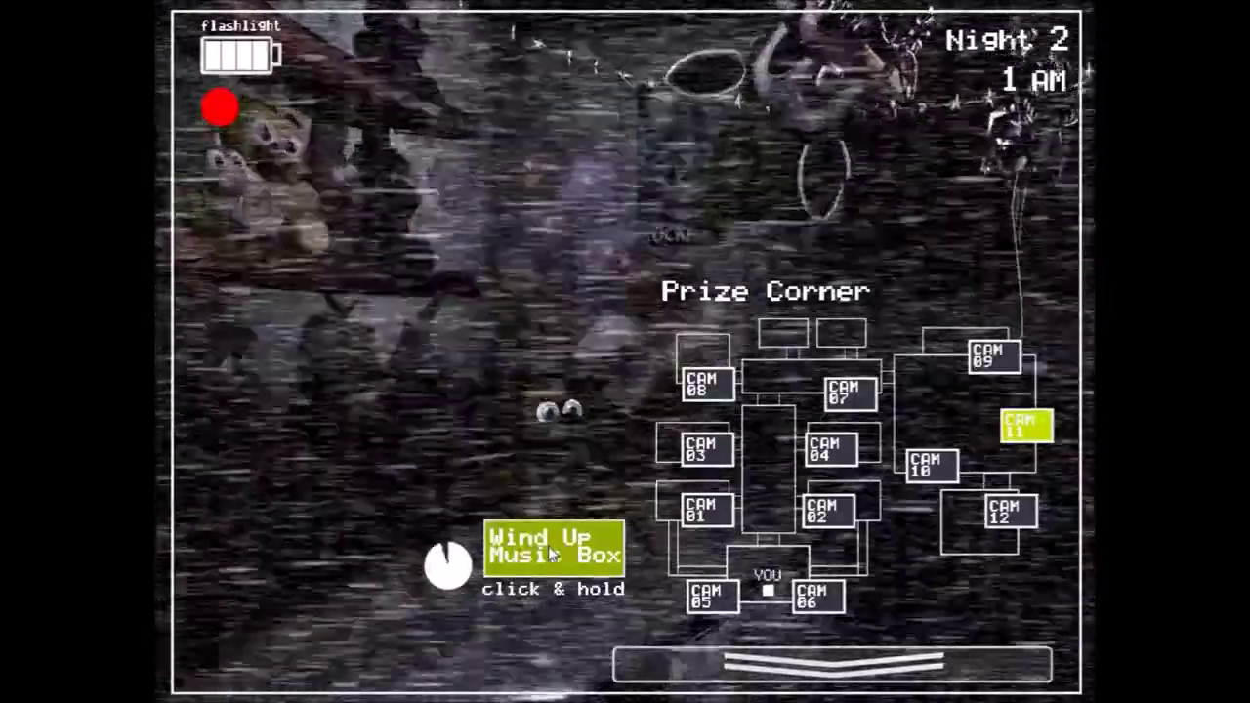
pyautogui.moveTo(617, 648); pyautogui.dragTo(617, 648)
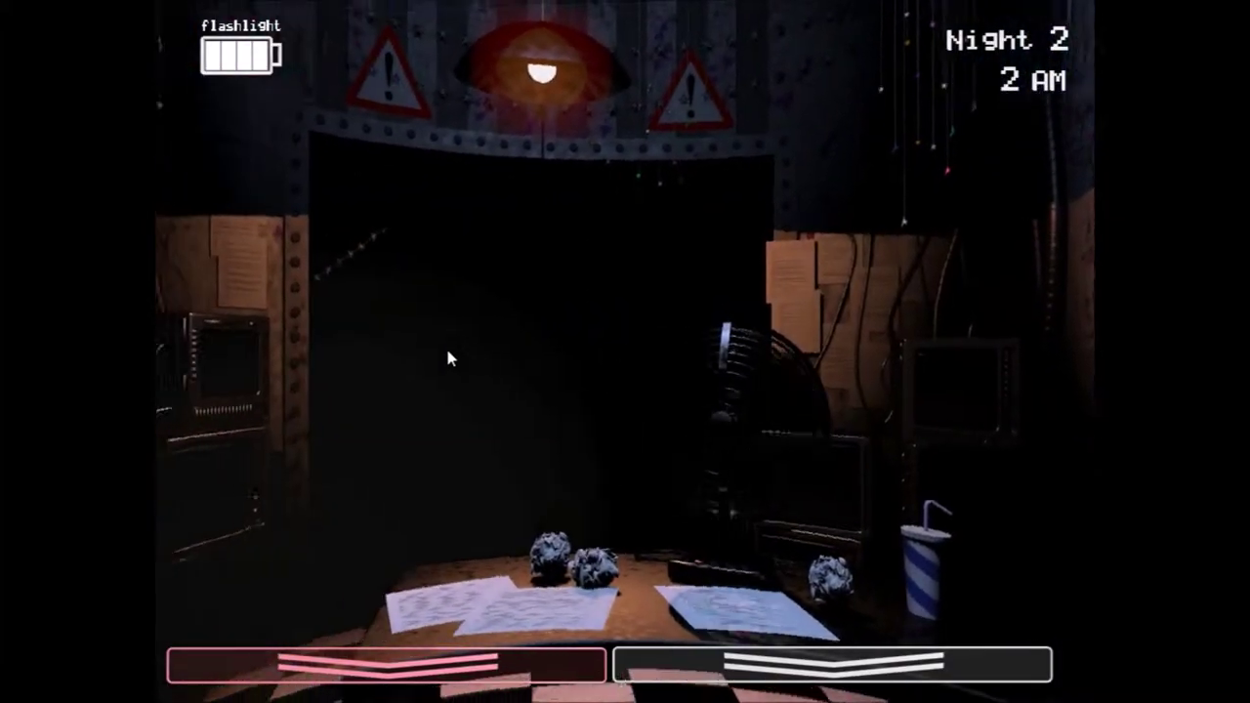
pyautogui.click(293, 400)
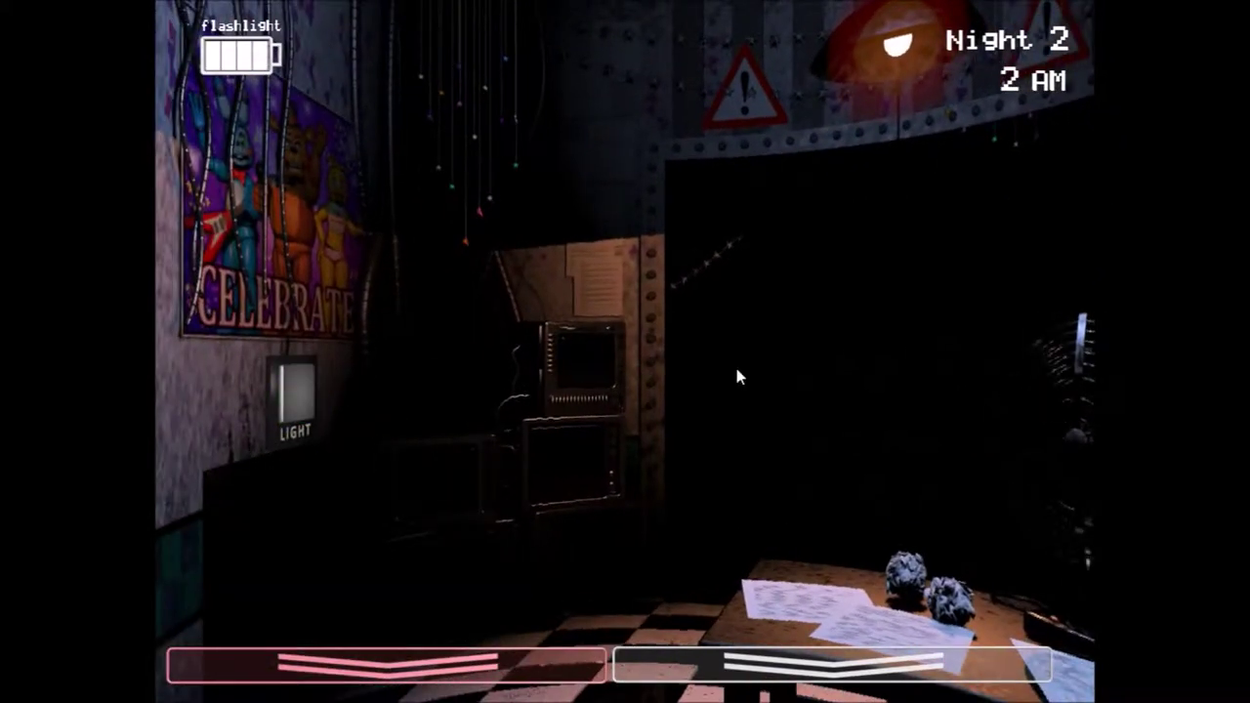
pyautogui.press('ctrl')
pyautogui.press('ctrl')
# Step: Light the left vent, spot Toy Freddy in the hallway, and keep winding the music box
pyautogui.click(305, 383)
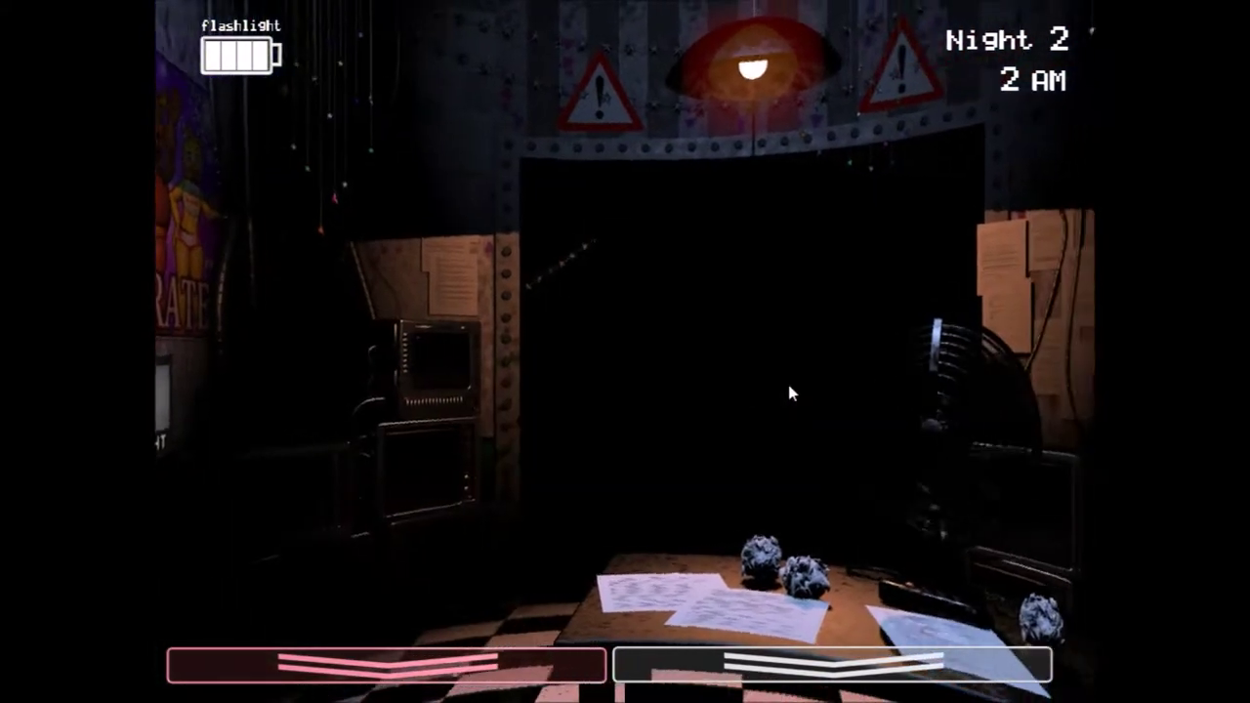
pyautogui.press('ctrl')
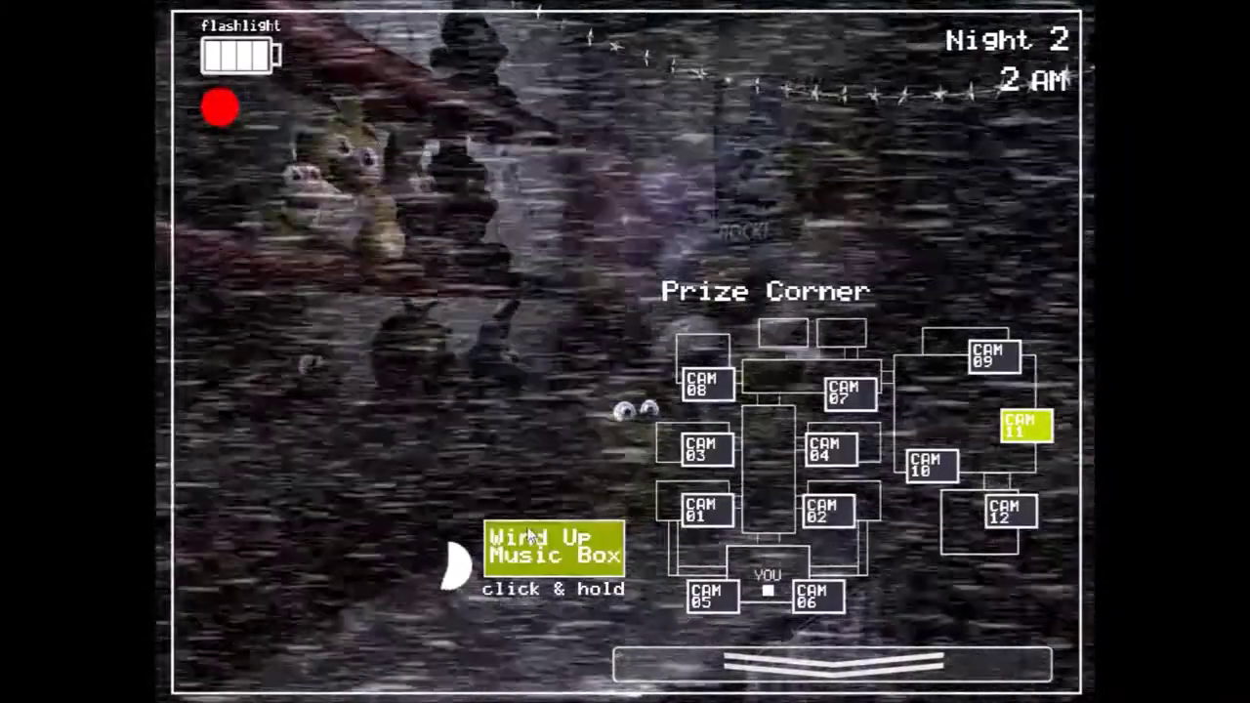
pyautogui.moveTo(542, 552); pyautogui.dragTo(531, 562)
pyautogui.click(832, 664)
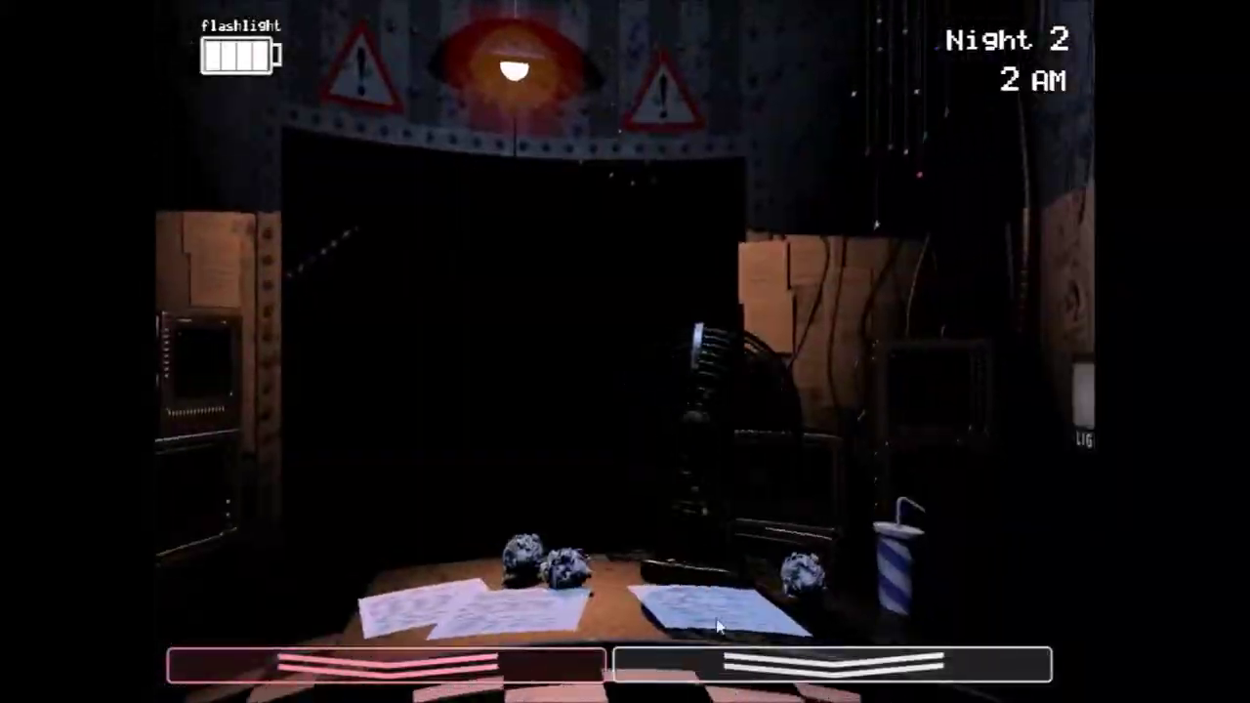
pyautogui.click(832, 664)
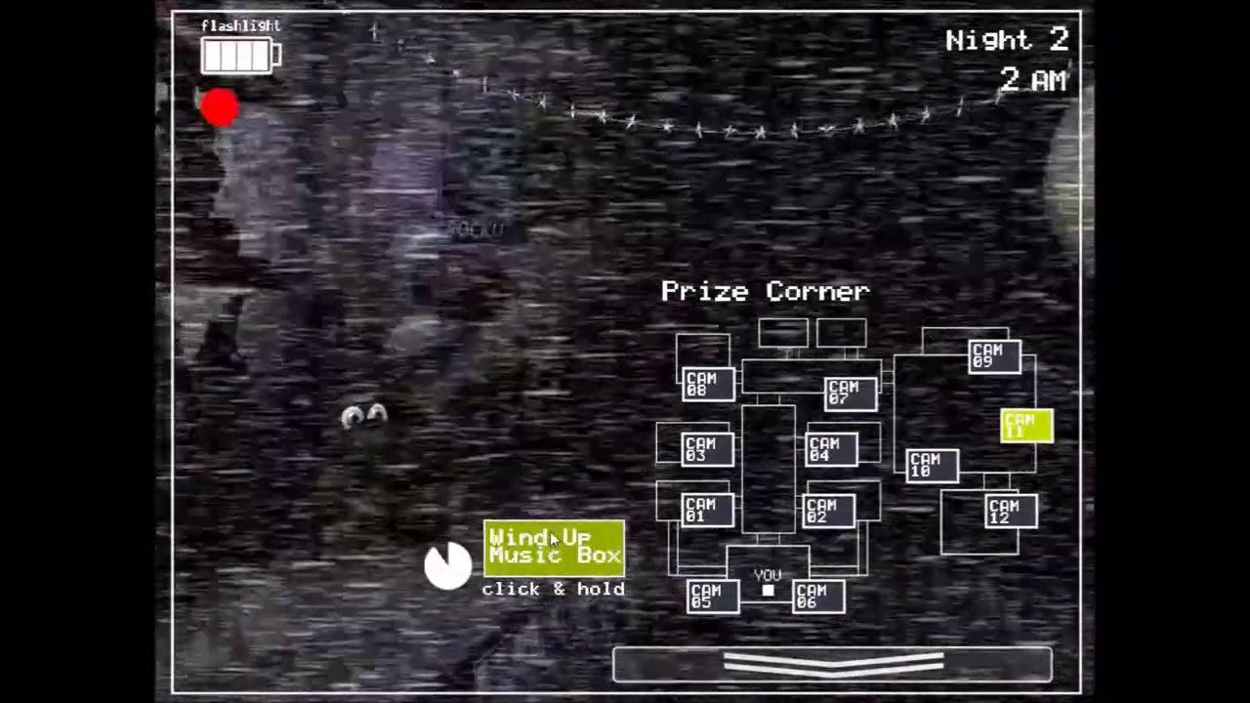
pyautogui.click(832, 664)
# Step: Use the Freddy mask, light the left vent, flash Toy Freddy twice, and recheck Prize Corner
pyautogui.press('ctrl')
pyautogui.click(316, 390)
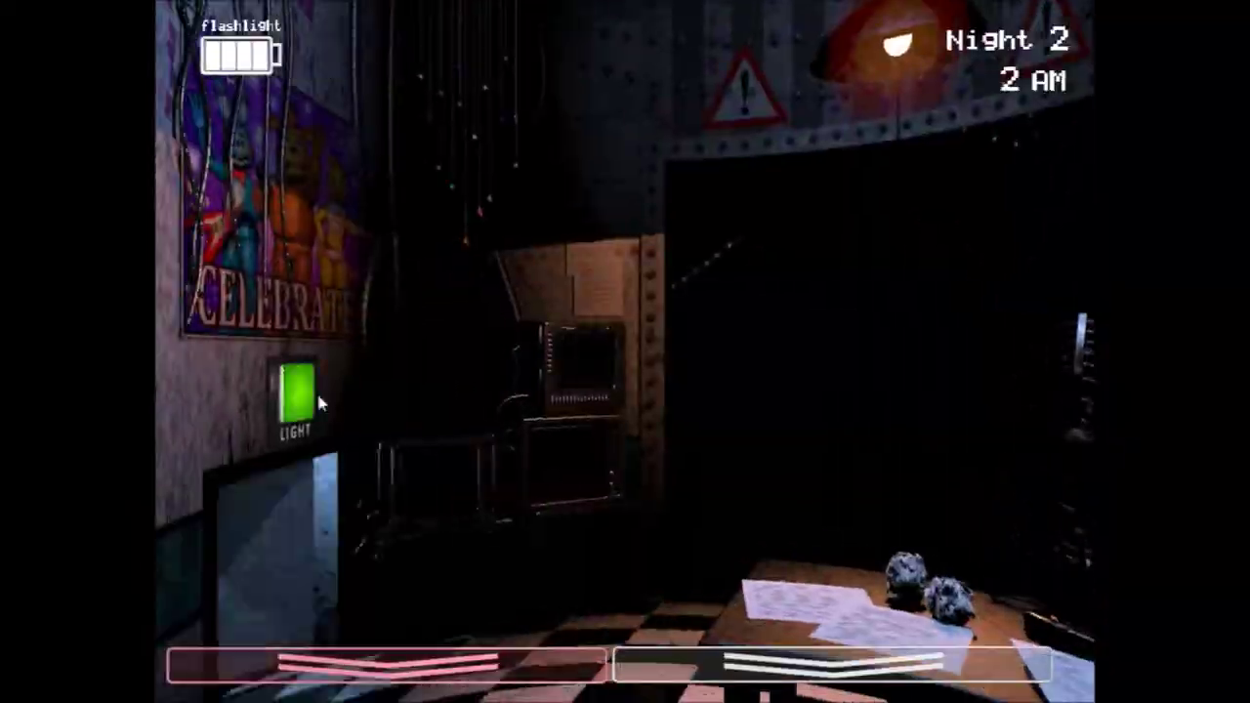
pyautogui.press('ctrl')
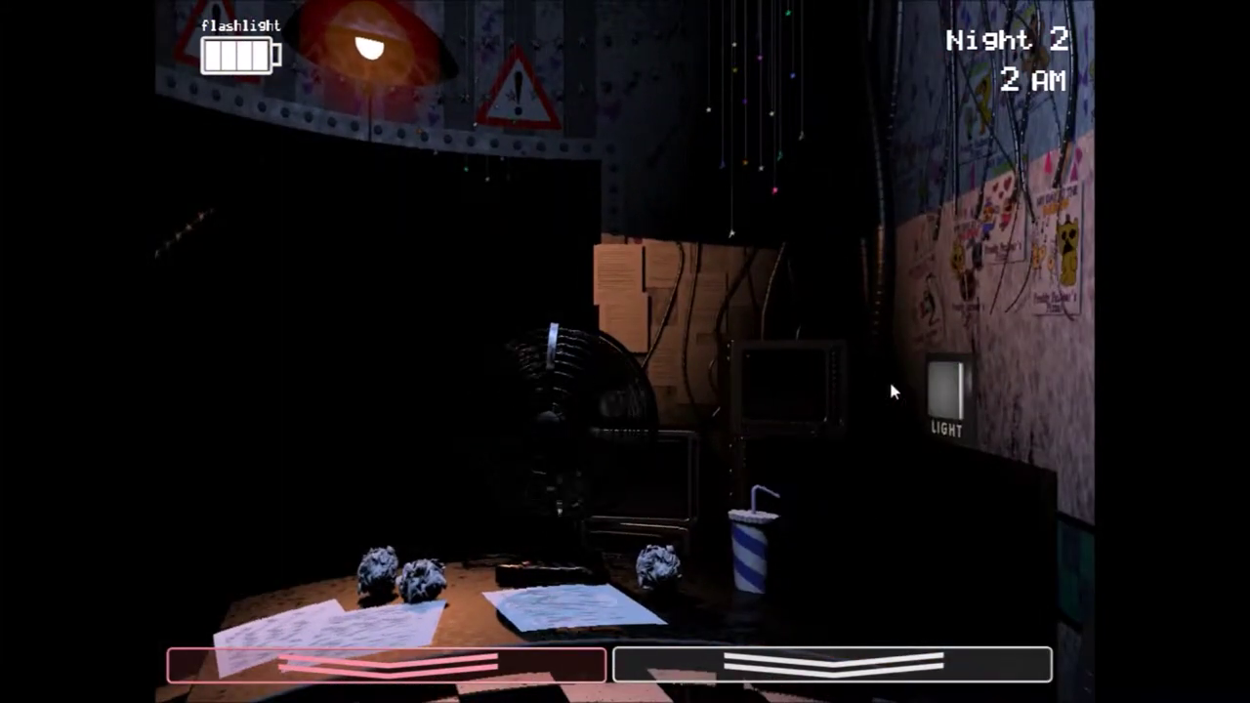
pyautogui.press('ctrl')
pyautogui.click(833, 664)
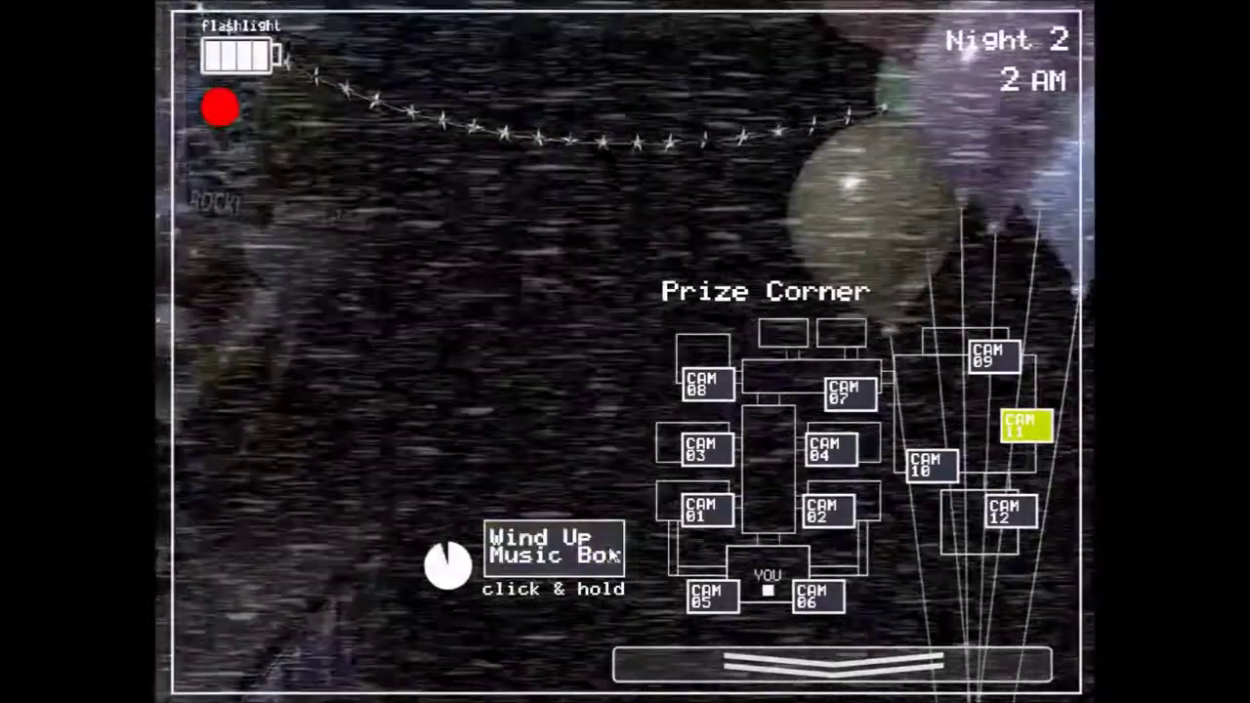
pyautogui.click(833, 665)
pyautogui.press('ctrl')
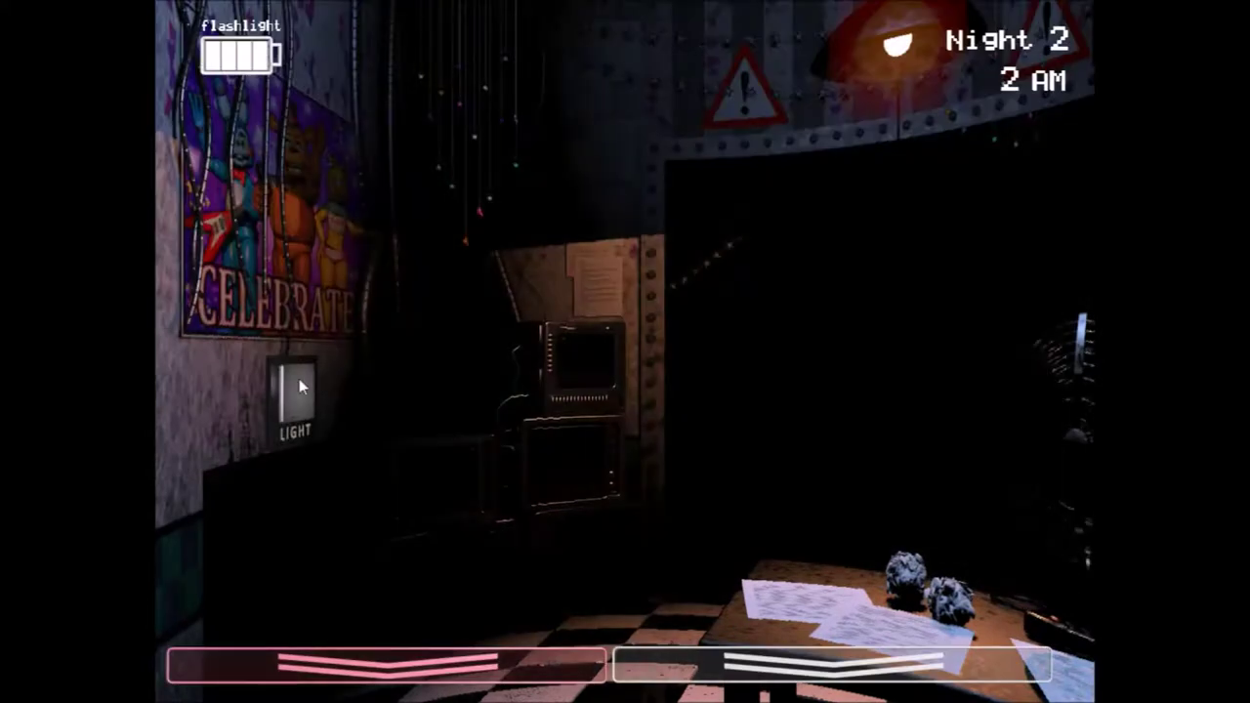
# Step: Check the Left Air Vent and Right Air Vent cameras
pyautogui.click(844, 652)
pyautogui.click(703, 592)
pyautogui.click(815, 592)
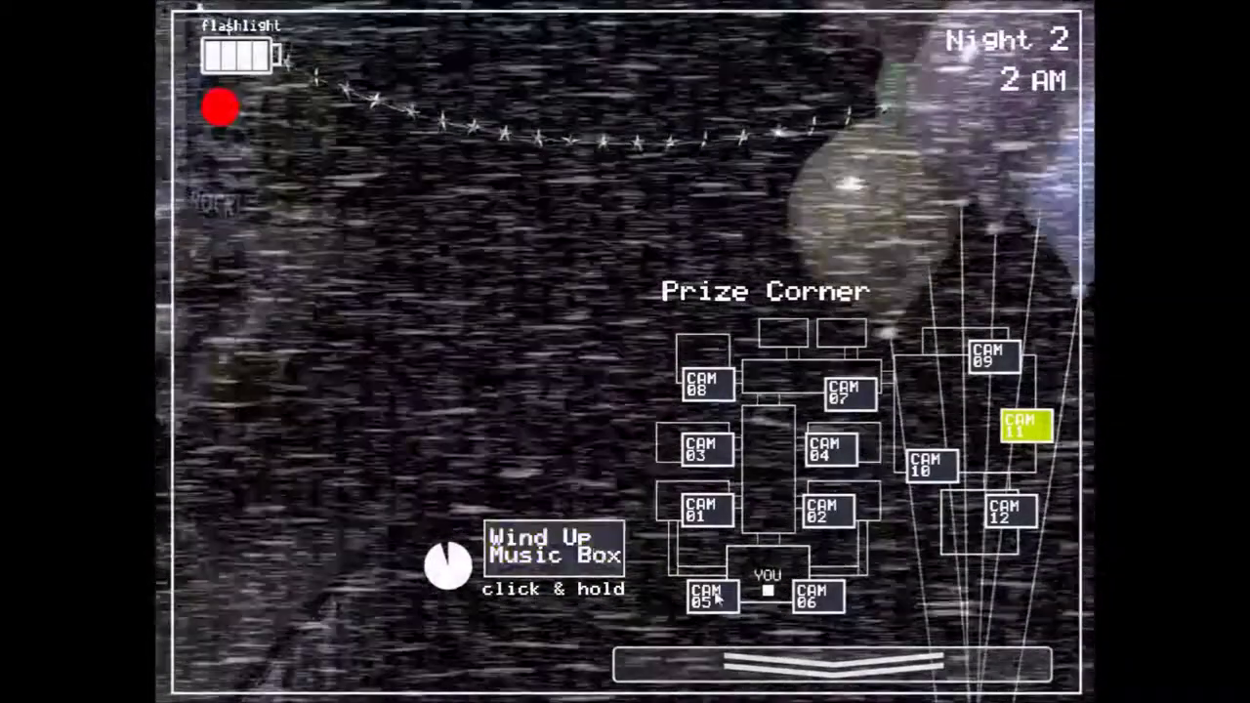
# Step: View the CAM 05 and CAM 06 air vent feeds and the CAM 11 Prize Corner feed, then lower the monitor
pyautogui.click(711, 594)
pyautogui.click(819, 595)
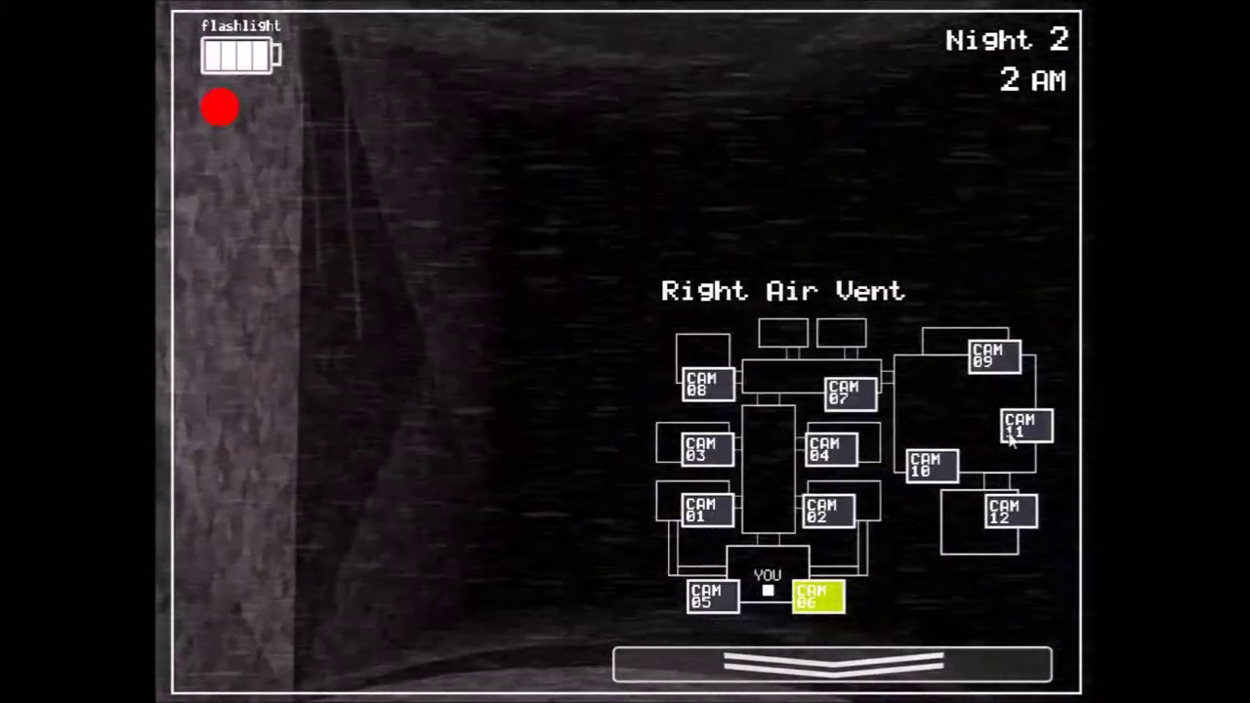
pyautogui.click(1023, 426)
pyautogui.click(832, 664)
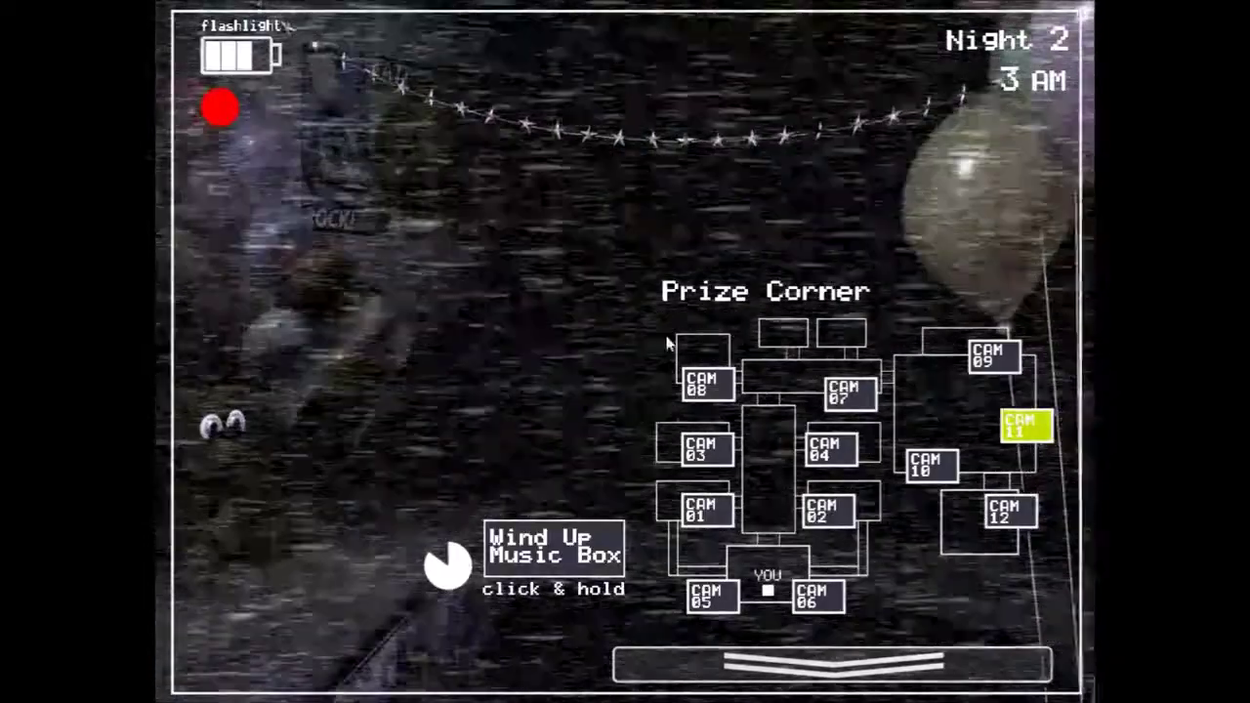
# Step: Check Parts/Service and both air vents, winding the Prize Corner music box twice
pyautogui.click(704, 384)
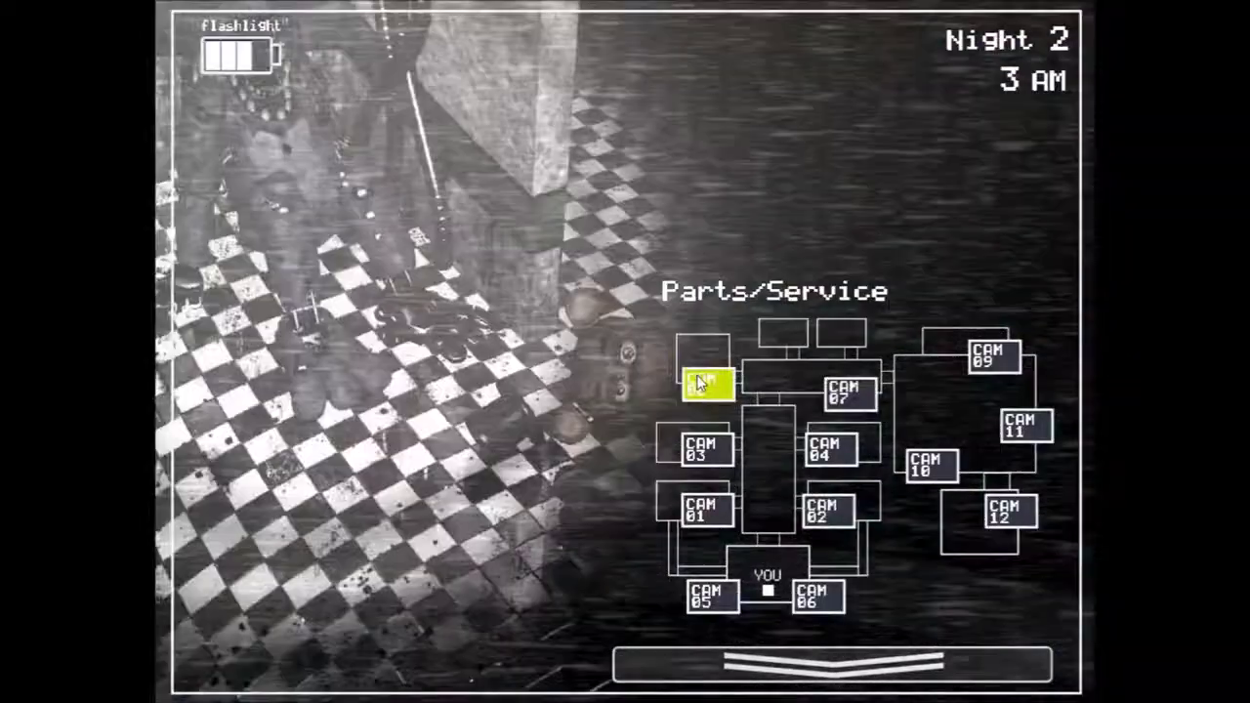
pyautogui.click(1026, 427)
pyautogui.click(559, 553)
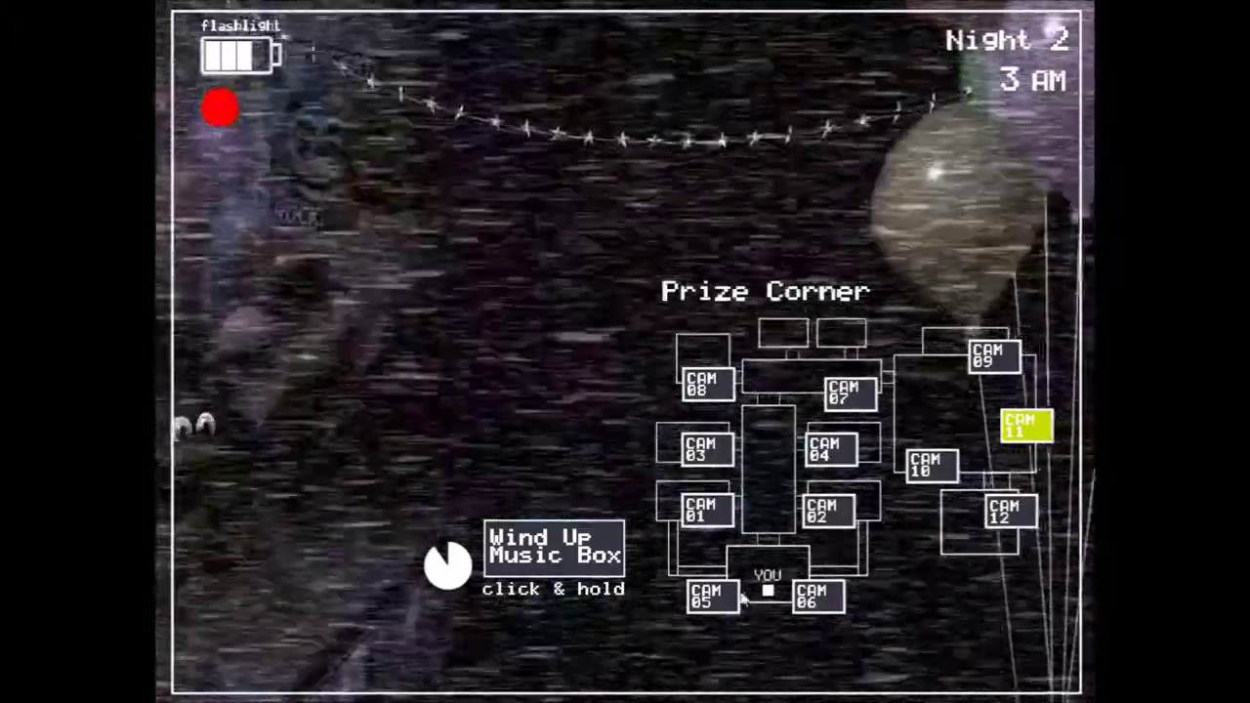
pyautogui.click(712, 596)
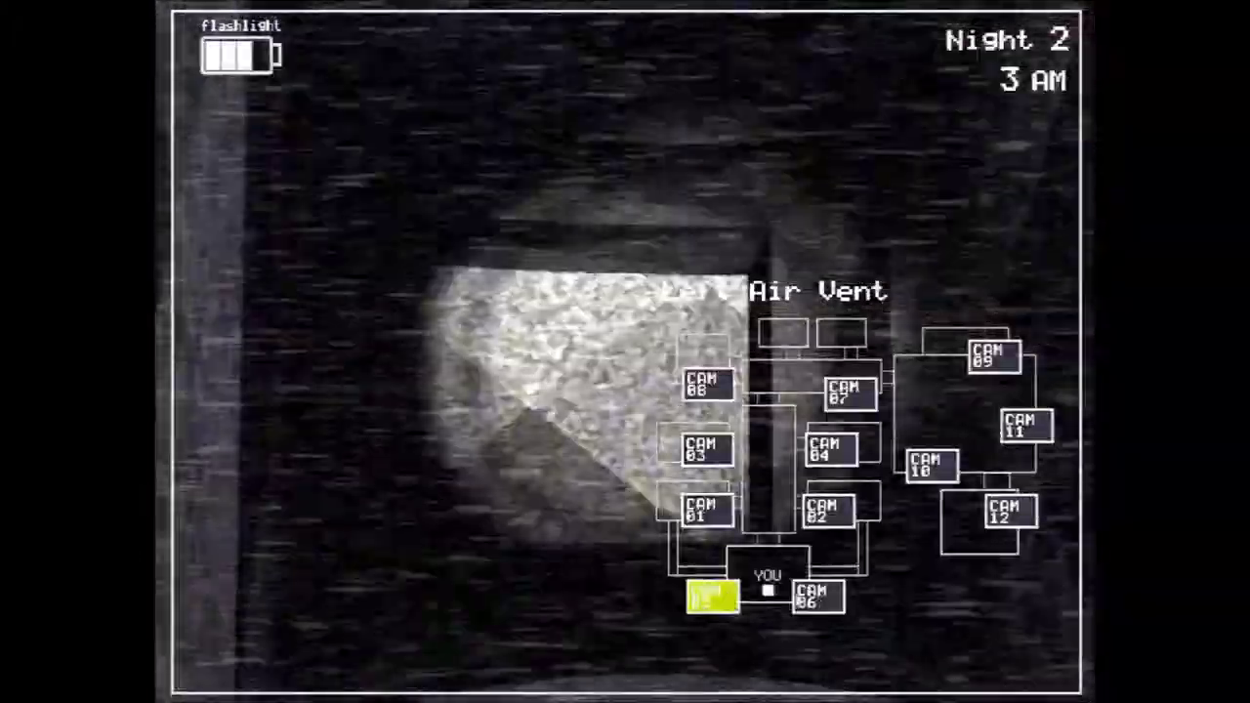
pyautogui.click(817, 596)
pyautogui.click(1026, 426)
pyautogui.click(552, 551)
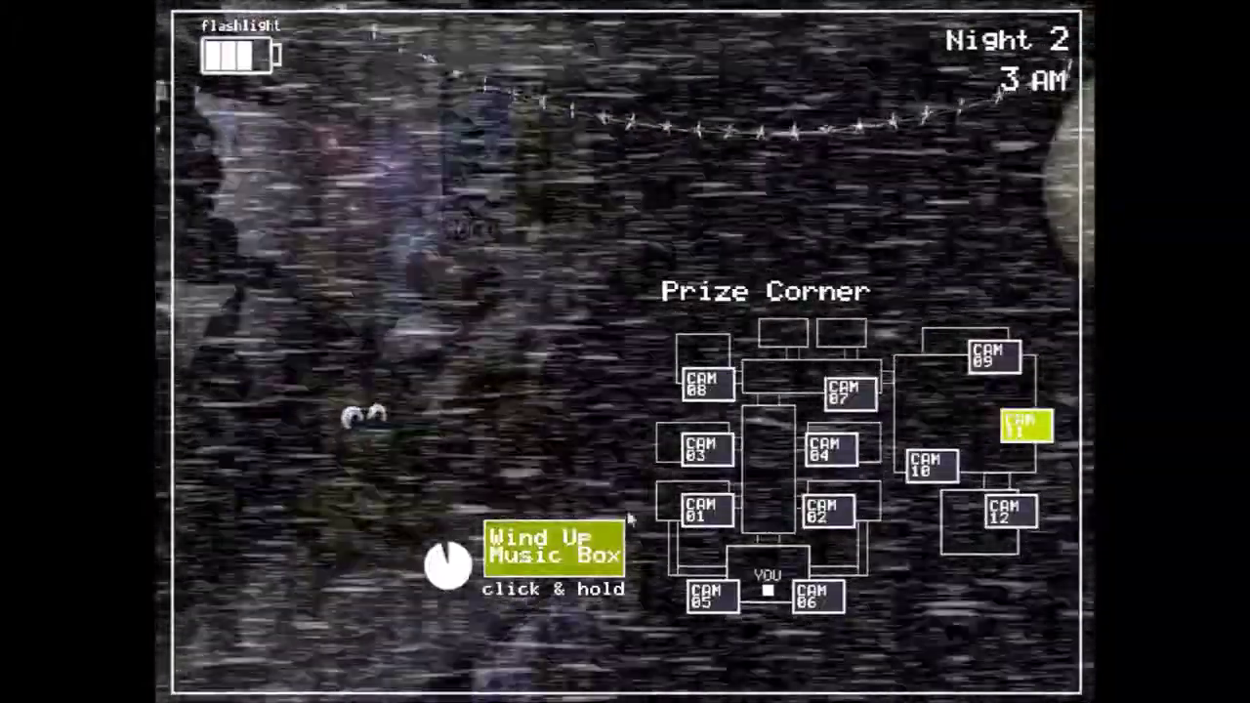
# Step: Spot Toy Bonnie in Party Room 4, rewind the music box, then flash the hallway
pyautogui.click(832, 449)
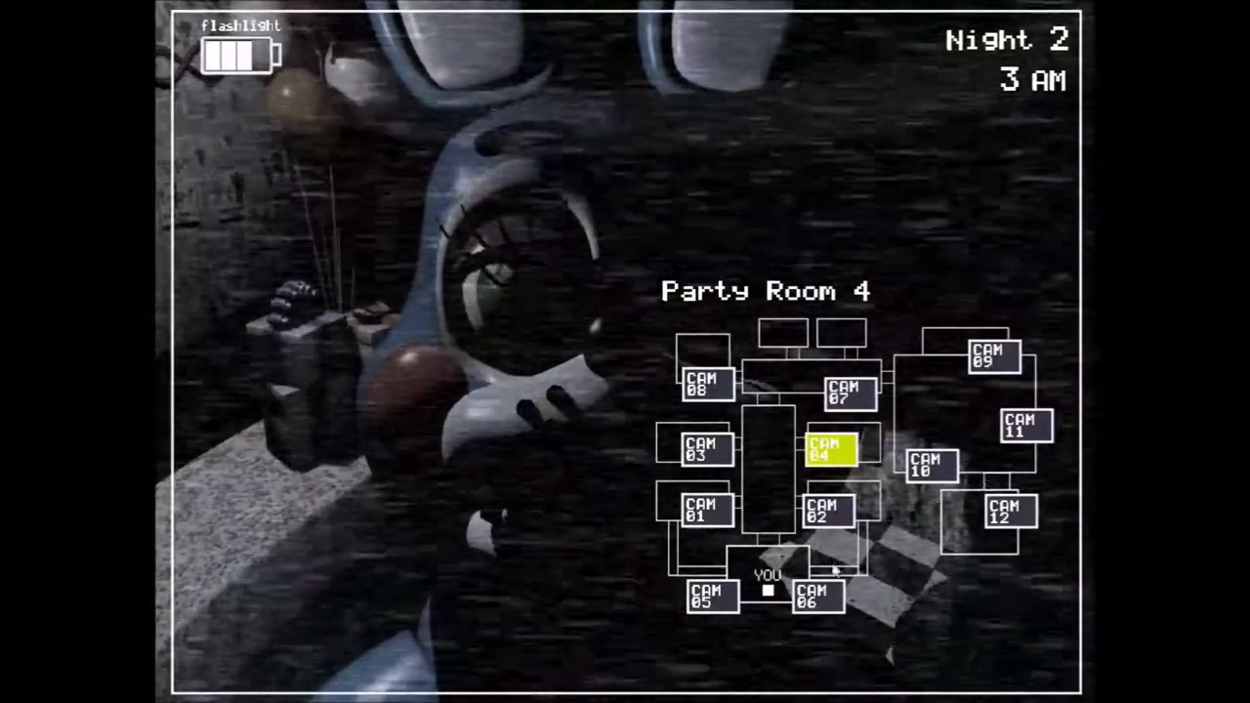
pyautogui.click(1026, 427)
pyautogui.click(552, 547)
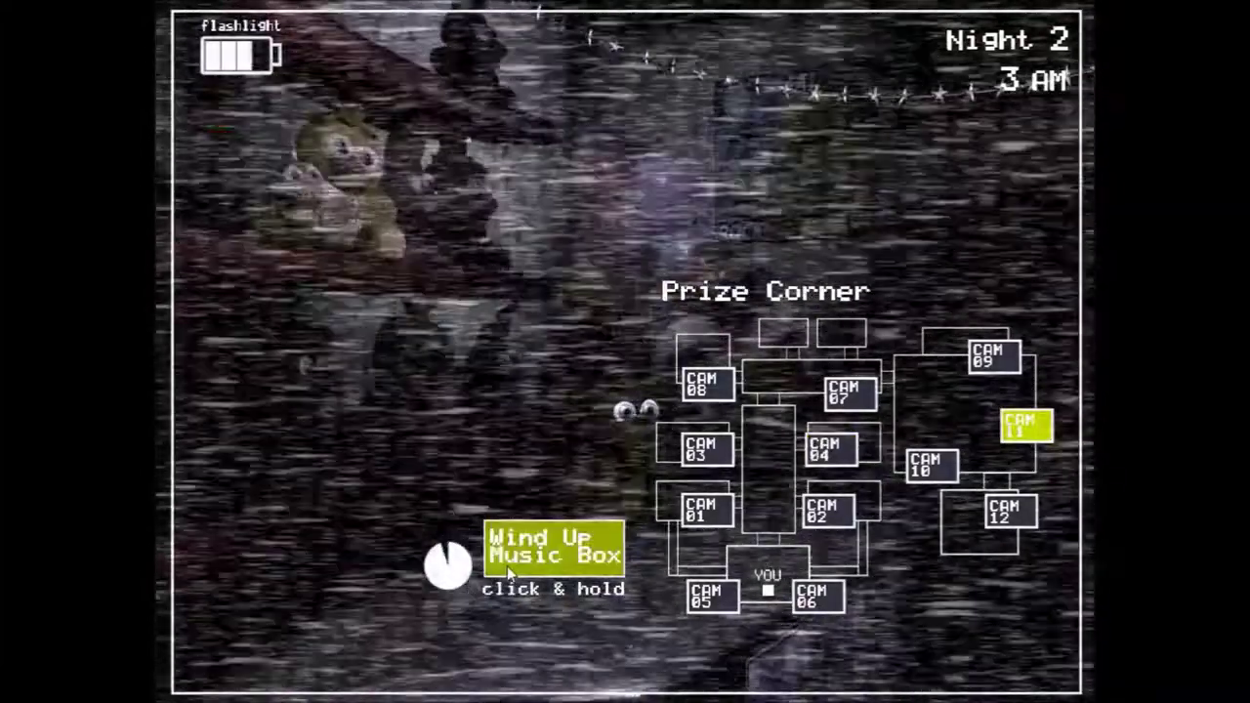
pyautogui.click(1026, 645)
pyautogui.press('ctrl')
pyautogui.press('ctrl')
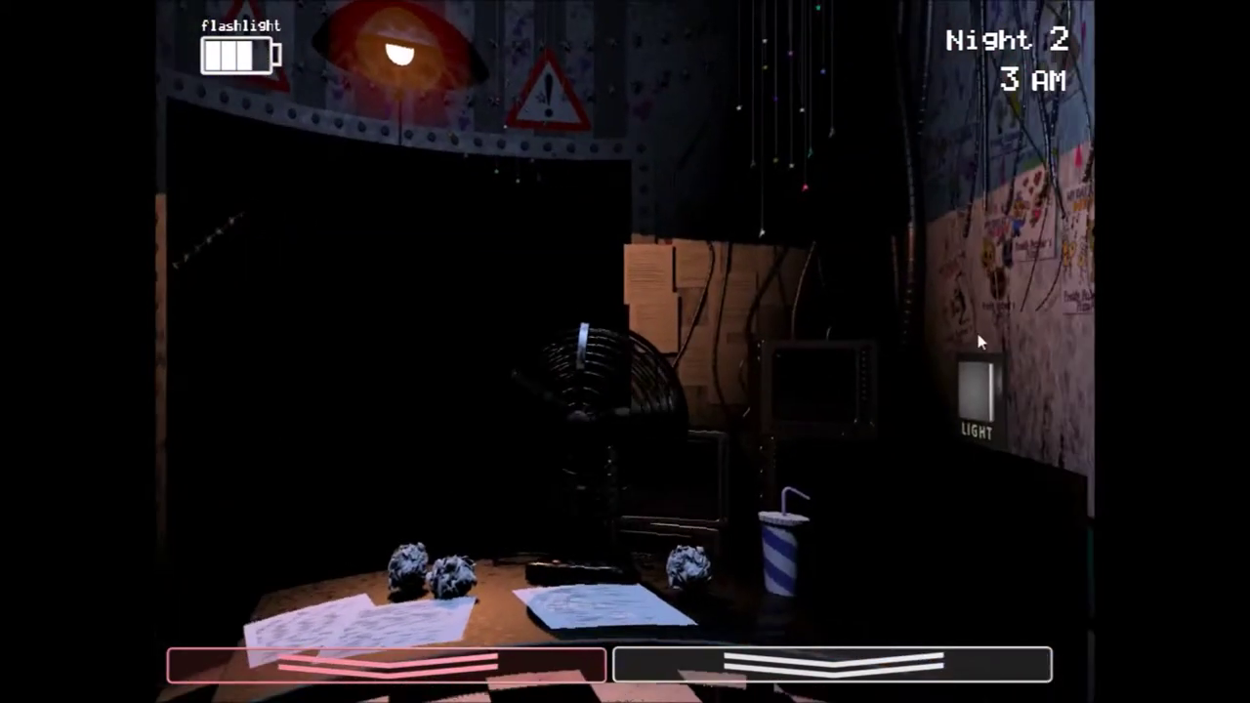
# Step: Light Toy Freddy in the hallway, check the CAM 11 Prize Corner feed, then flash the hallway again
pyautogui.press('ctrl')
pyautogui.press('ctrl')
pyautogui.press('ctrl')
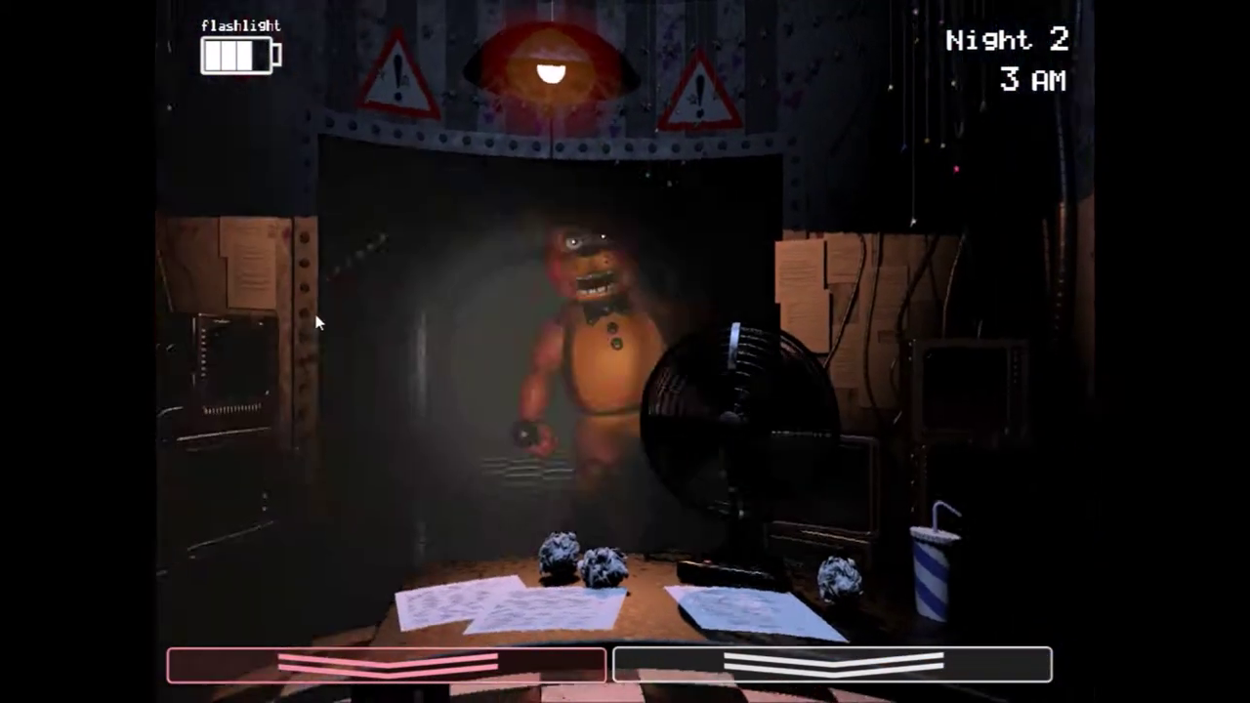
pyautogui.press('ctrl')
pyautogui.press('ctrl')
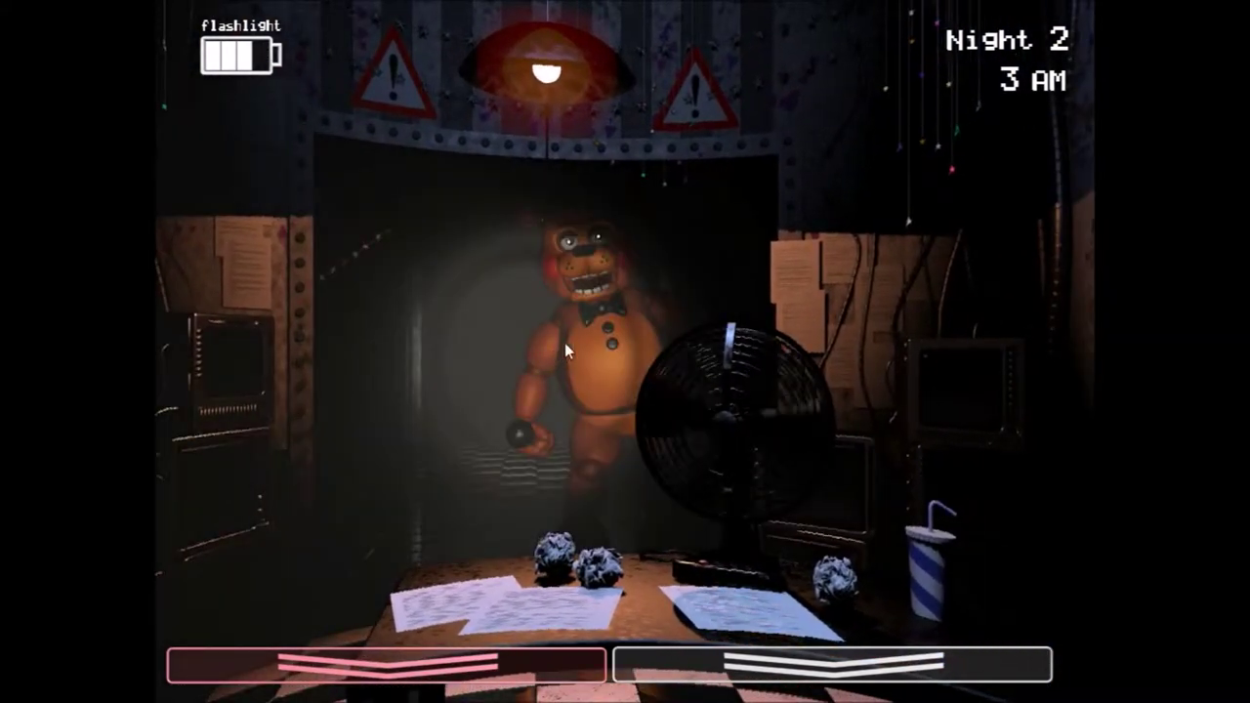
pyautogui.click(742, 664)
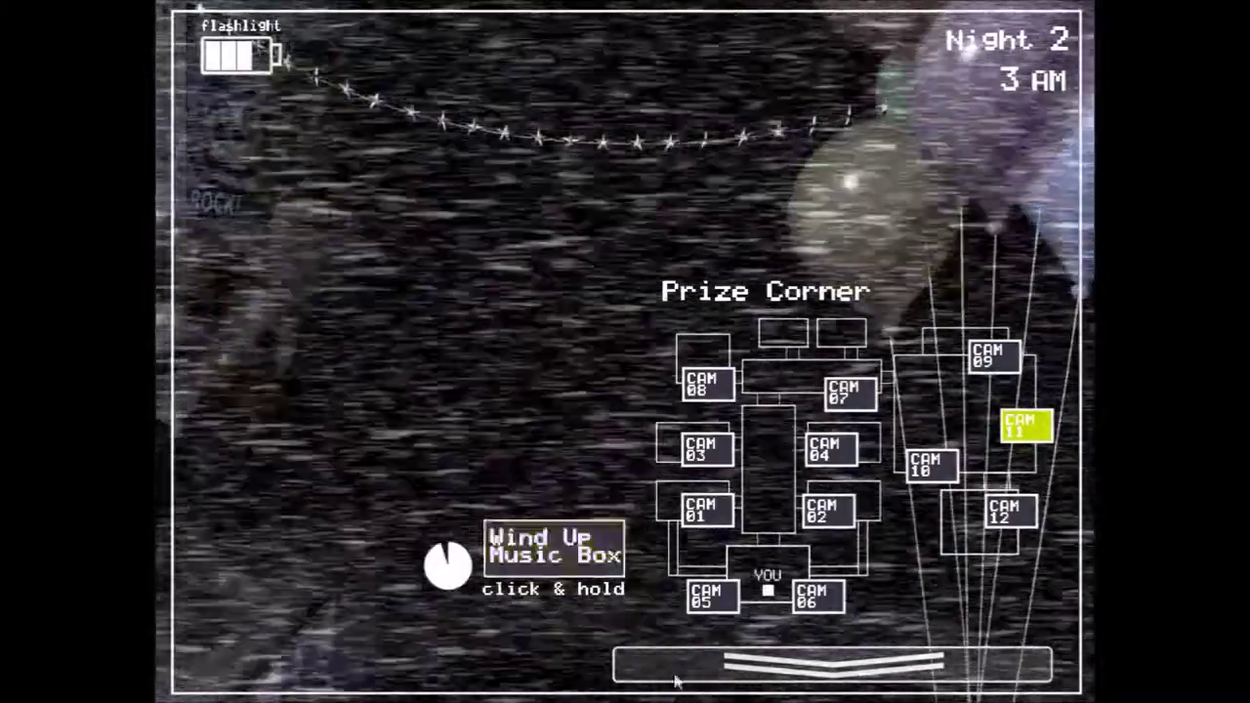
pyautogui.click(677, 674)
pyautogui.press('ctrl')
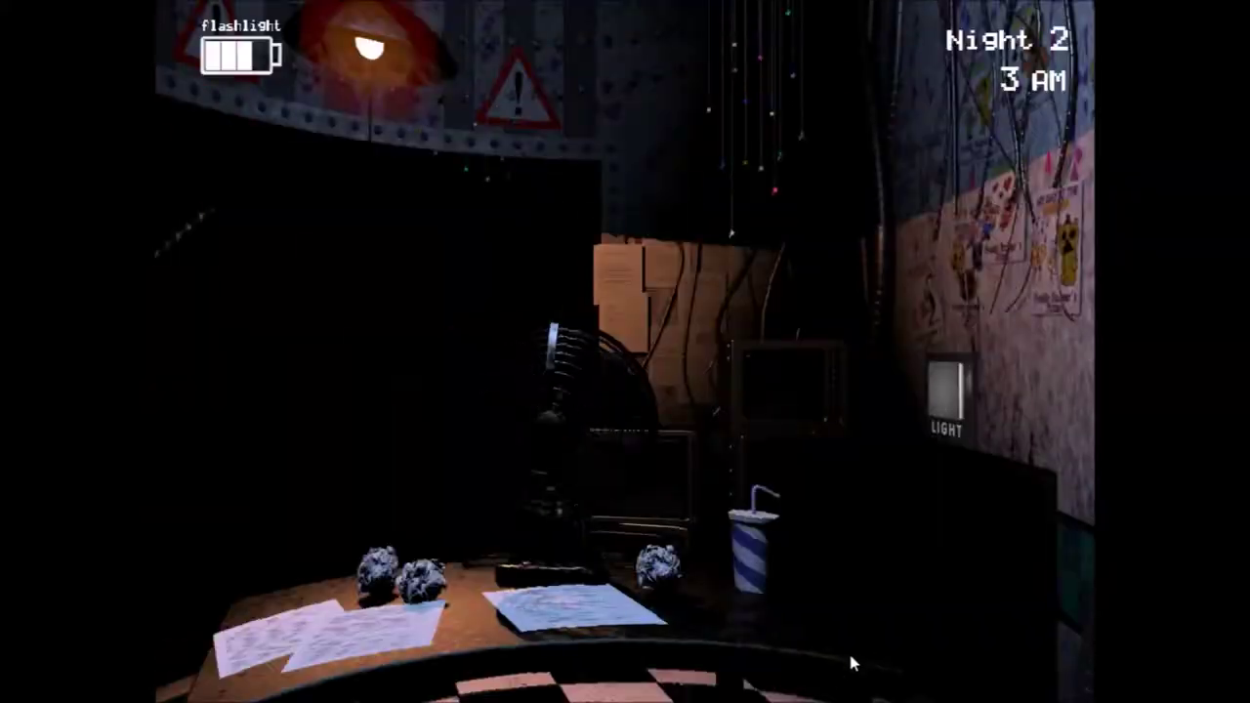
# Step: Wind the Prize Corner music box once, then glance back at the office
pyautogui.click(742, 664)
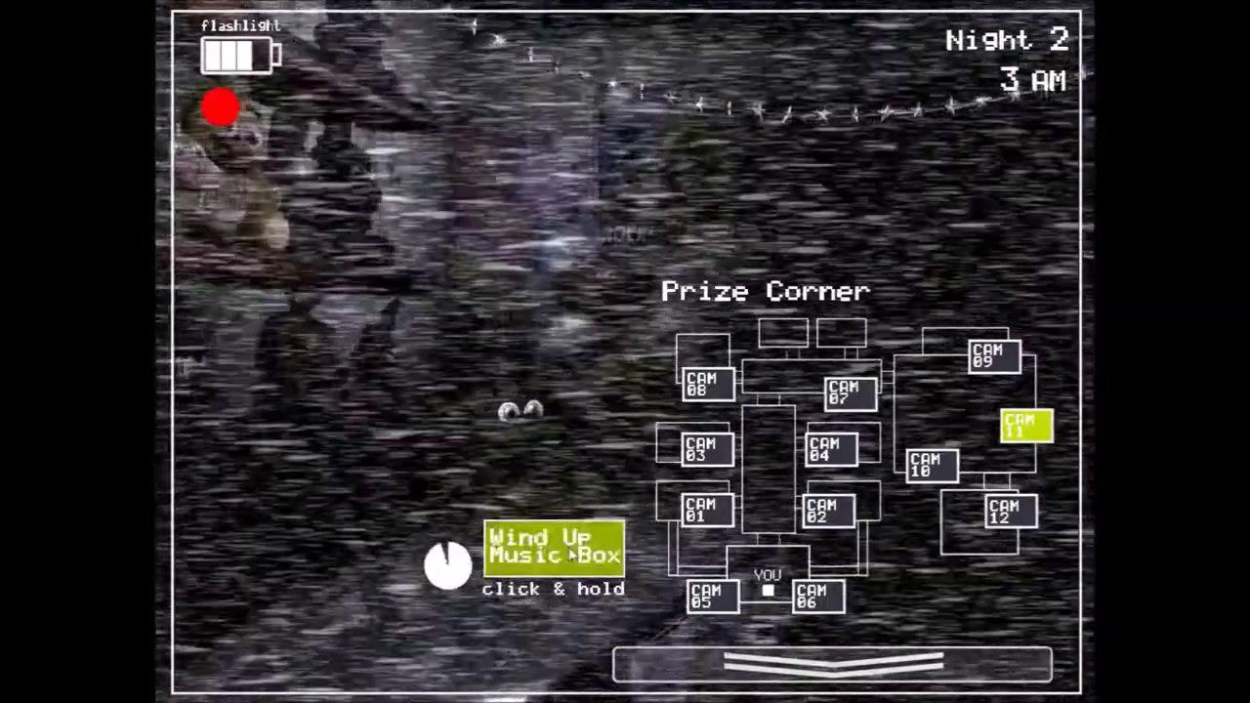
pyautogui.click(450, 566)
pyautogui.click(830, 664)
pyautogui.click(703, 667)
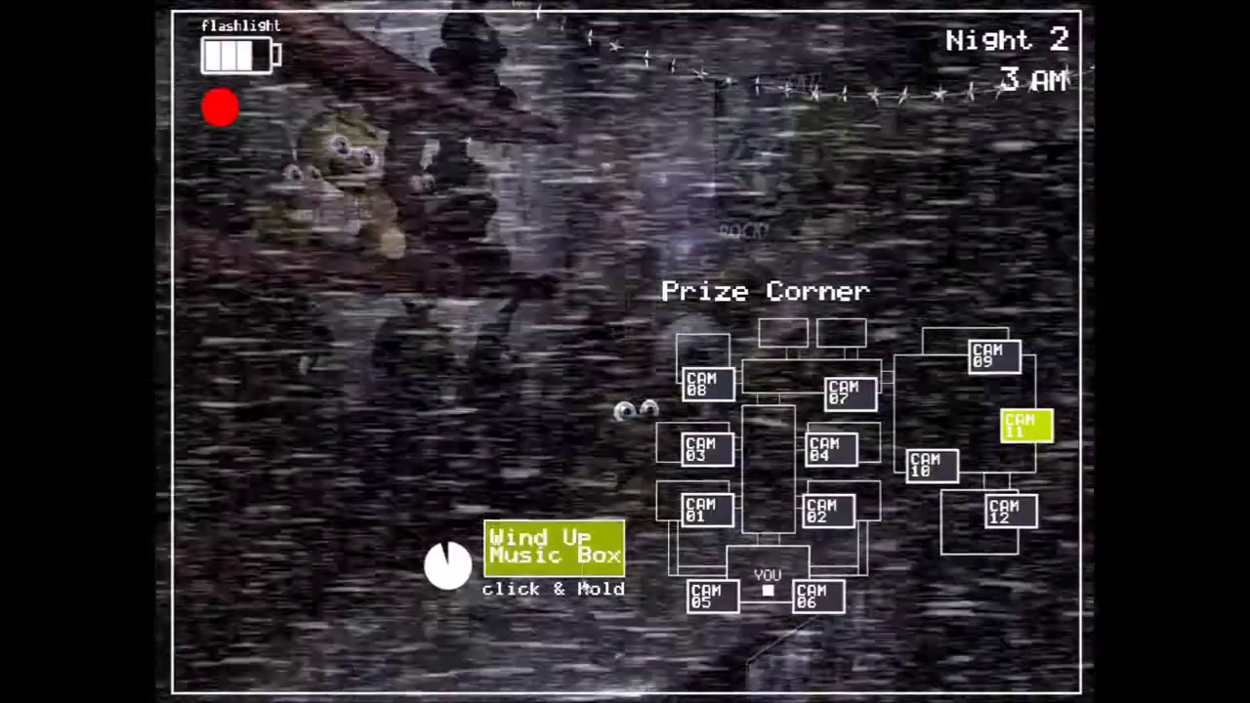
pyautogui.click(616, 667)
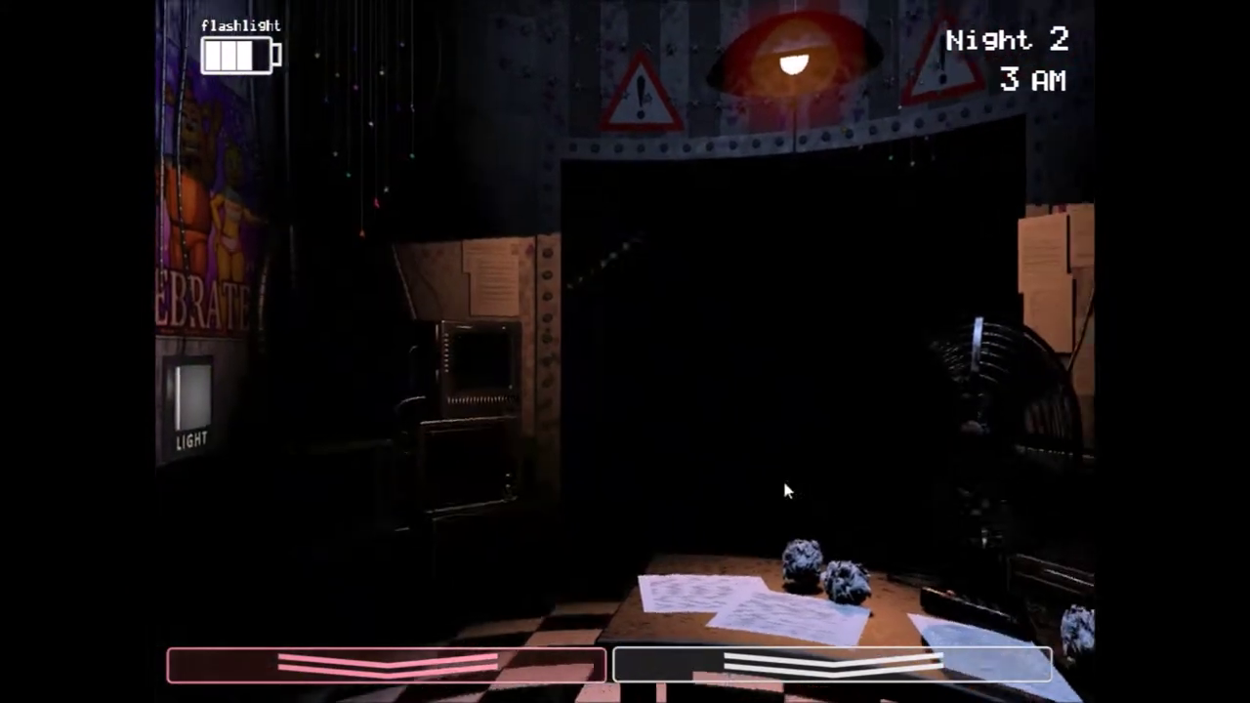
# Step: Wind the music box twice more, lighting the left vent between office checks
pyautogui.click(742, 667)
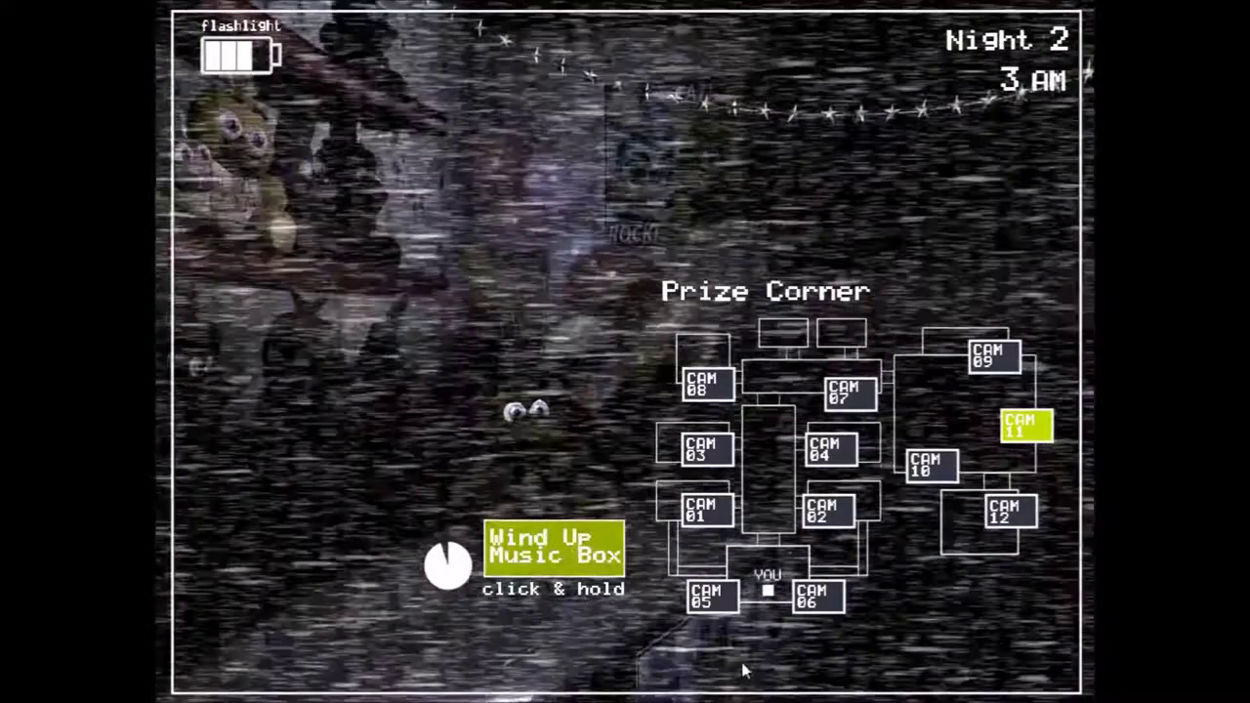
pyautogui.click(714, 644)
pyautogui.click(615, 667)
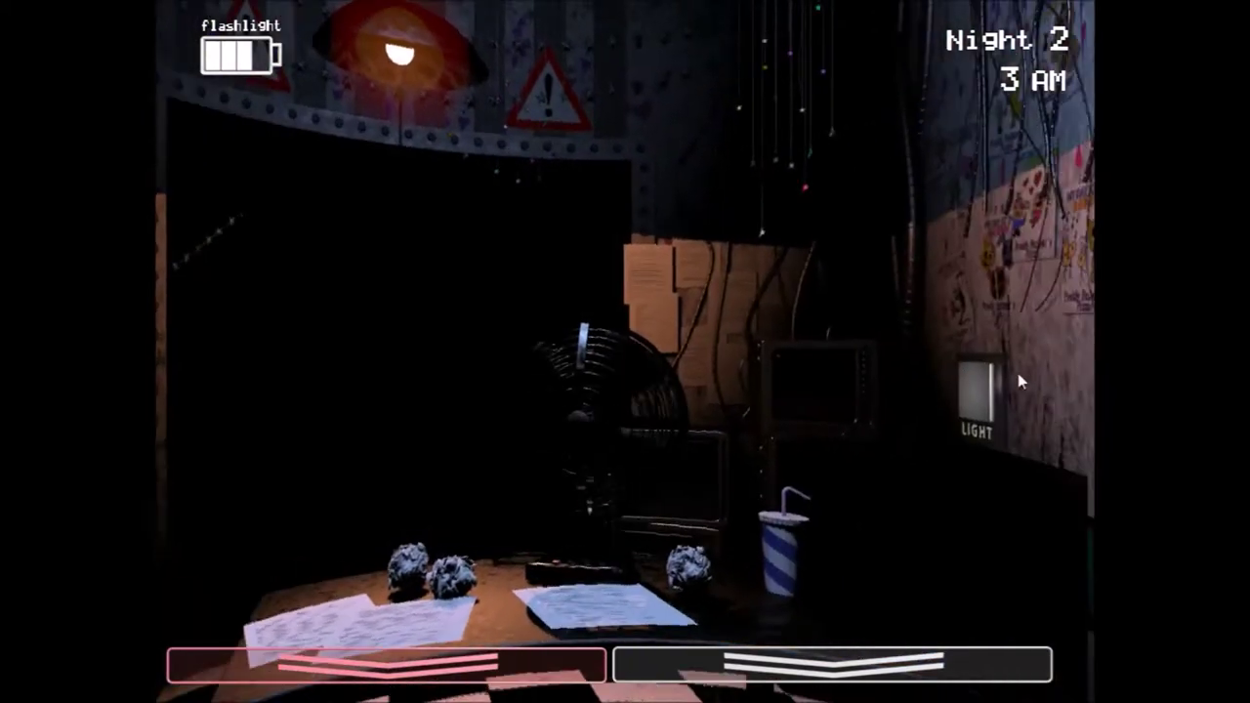
pyautogui.click(761, 650)
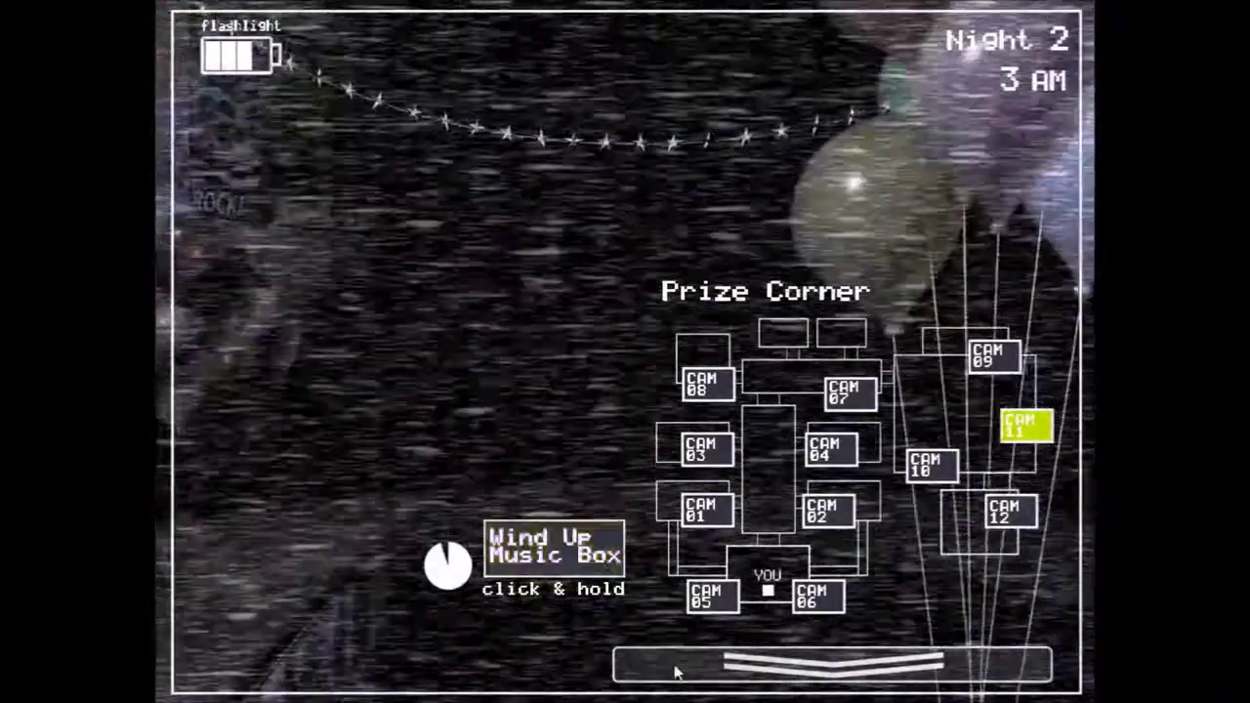
pyautogui.click(642, 664)
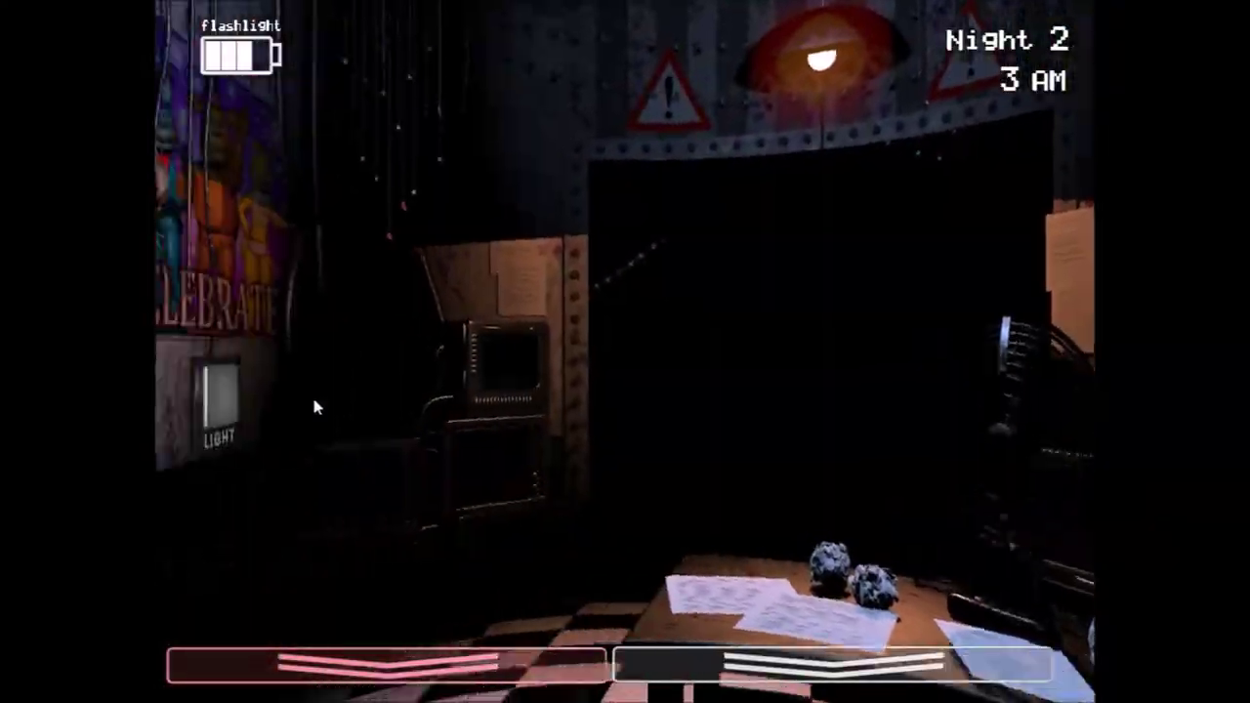
pyautogui.click(293, 391)
pyautogui.click(762, 664)
pyautogui.click(640, 664)
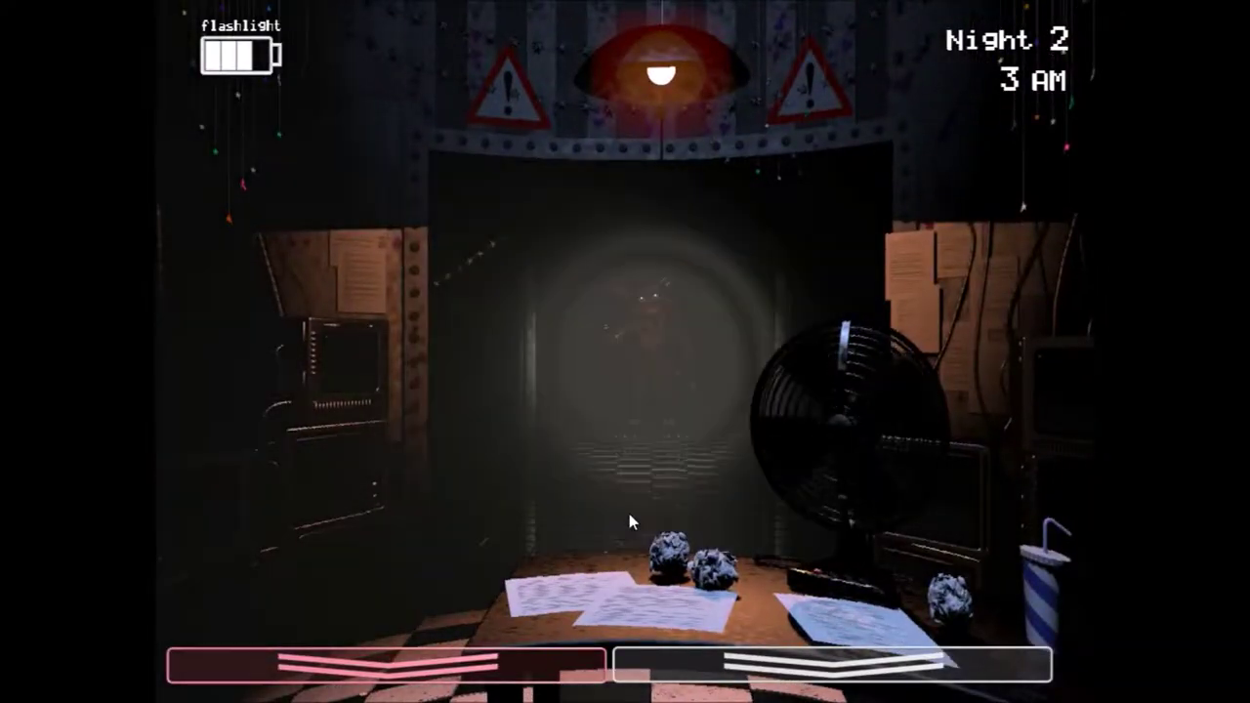
# Step: Flash the hallway light on and off three times to check the corridor
pyautogui.press('ctrl')
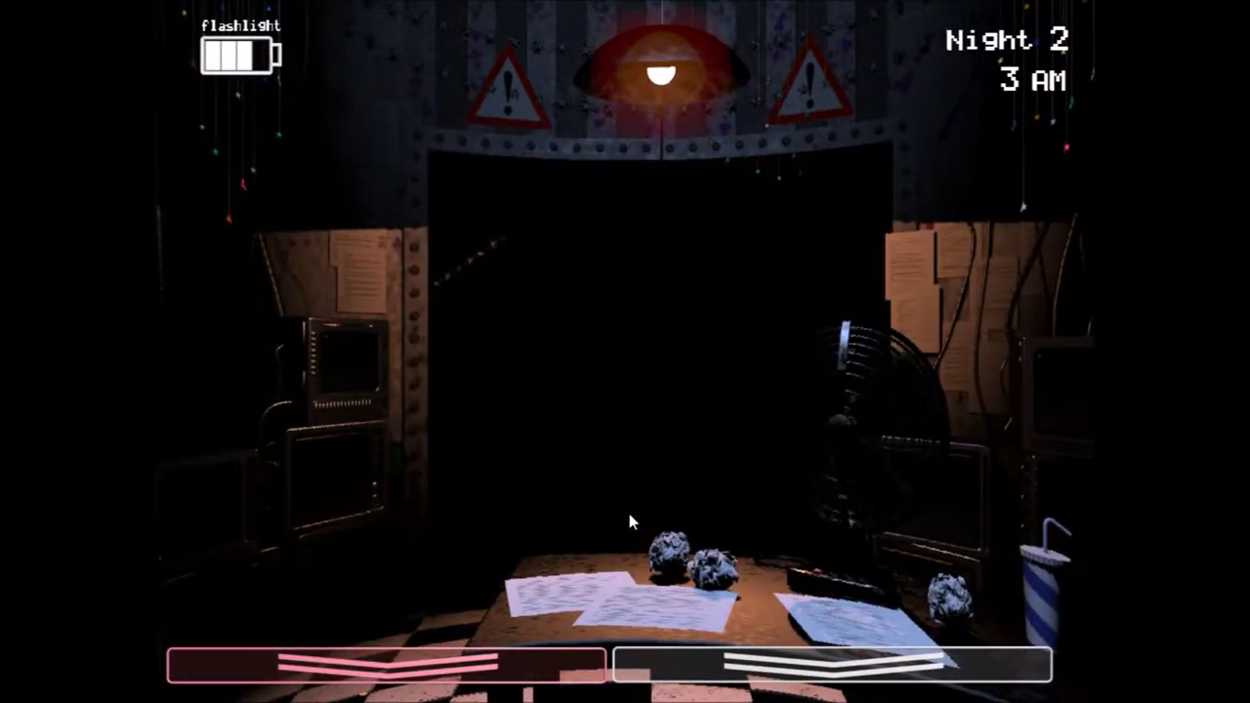
pyautogui.press('ctrl')
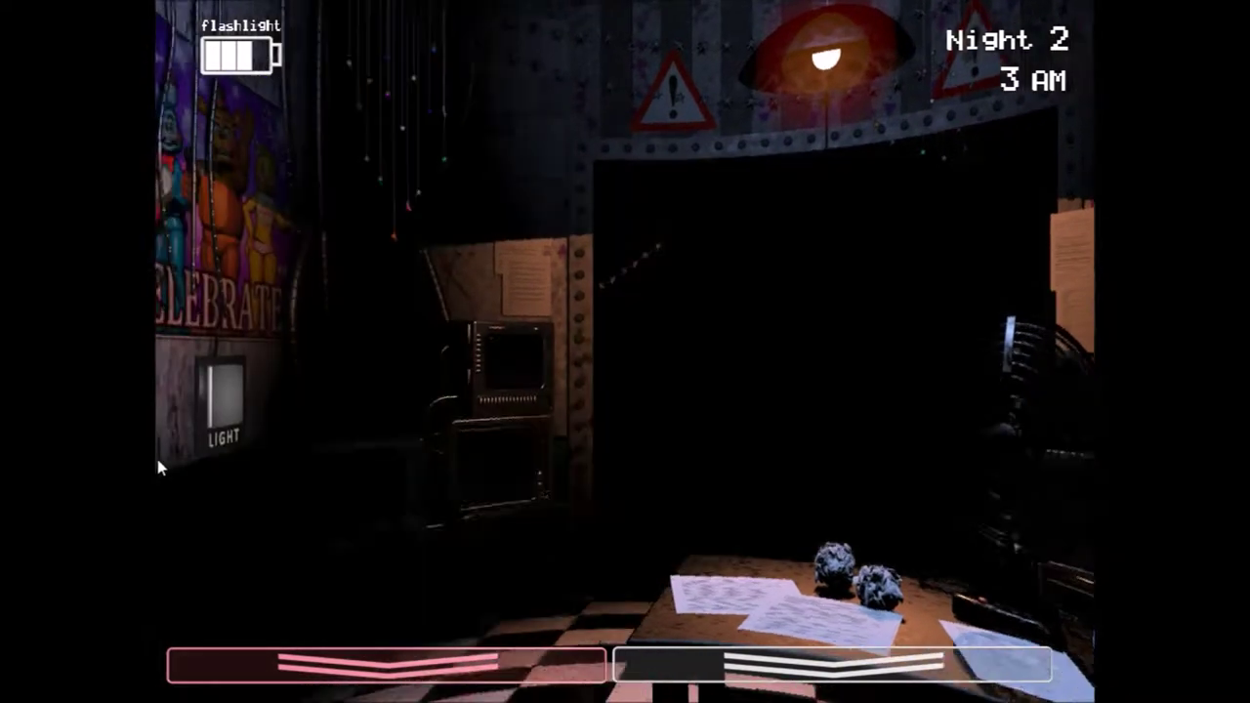
pyautogui.press('ctrl')
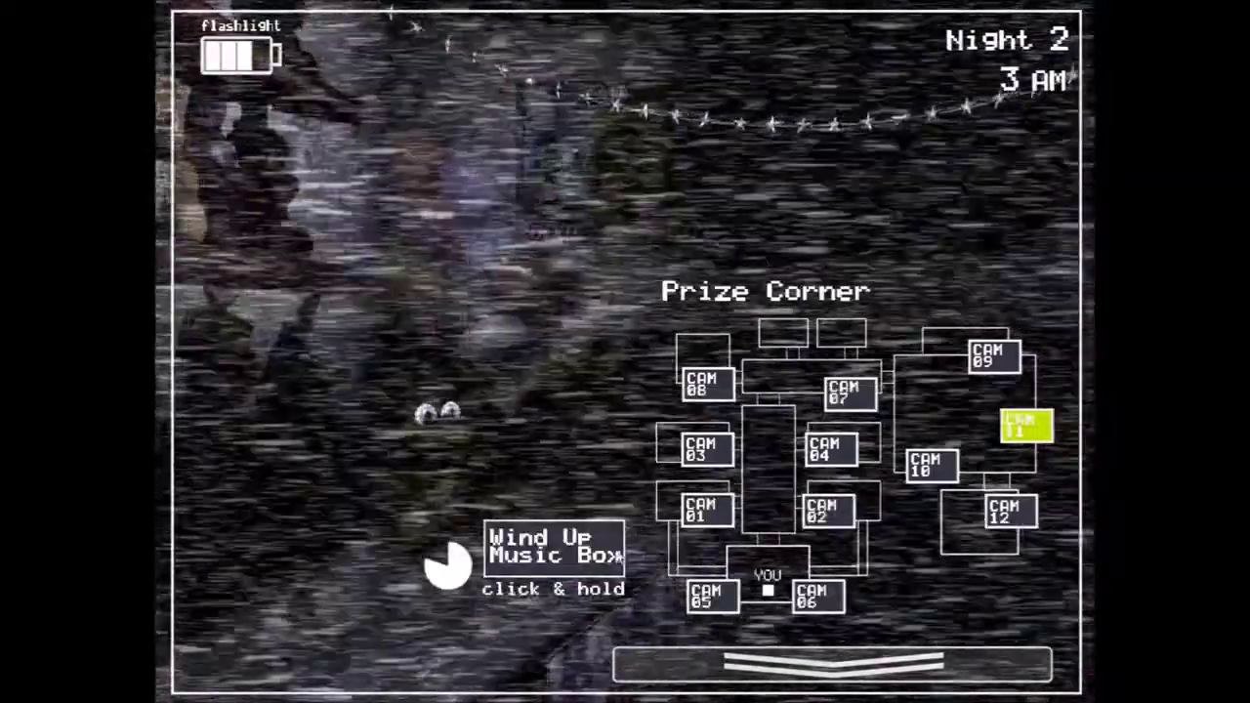
# Step: Wind the music box, glance at an air vent camera, and return to the office
pyautogui.click(552, 549)
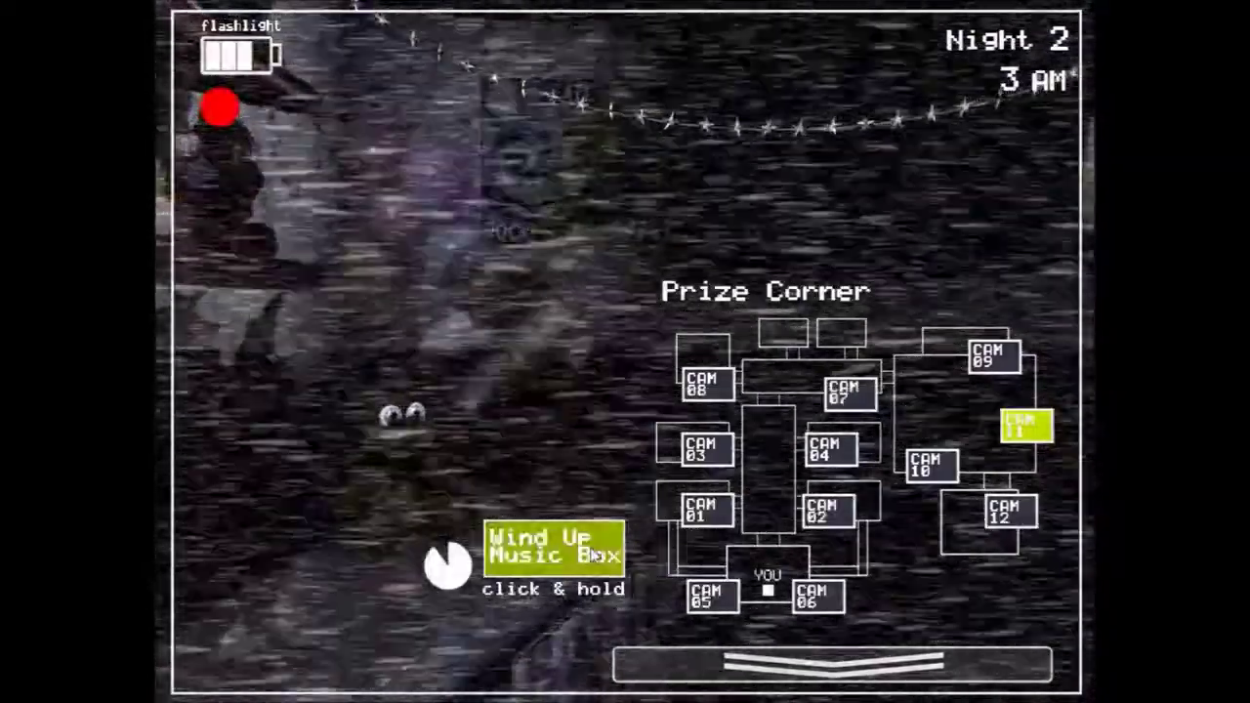
pyautogui.click(711, 596)
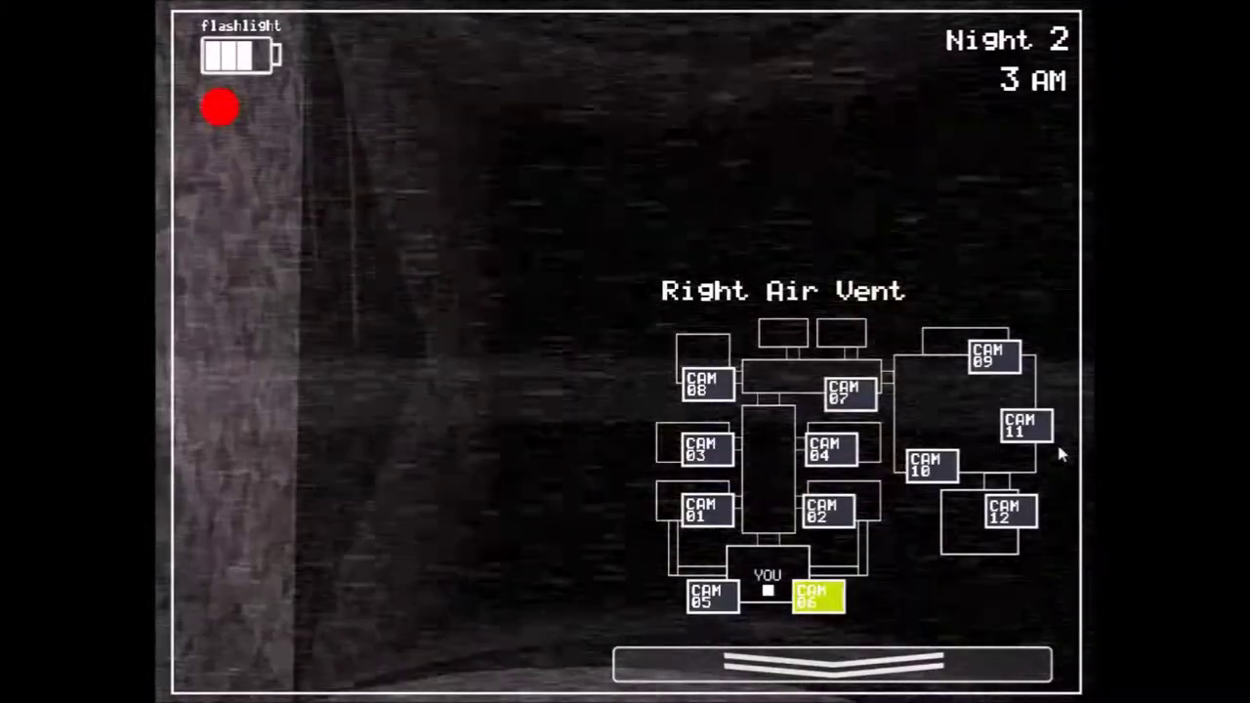
pyautogui.click(1028, 426)
pyautogui.click(830, 665)
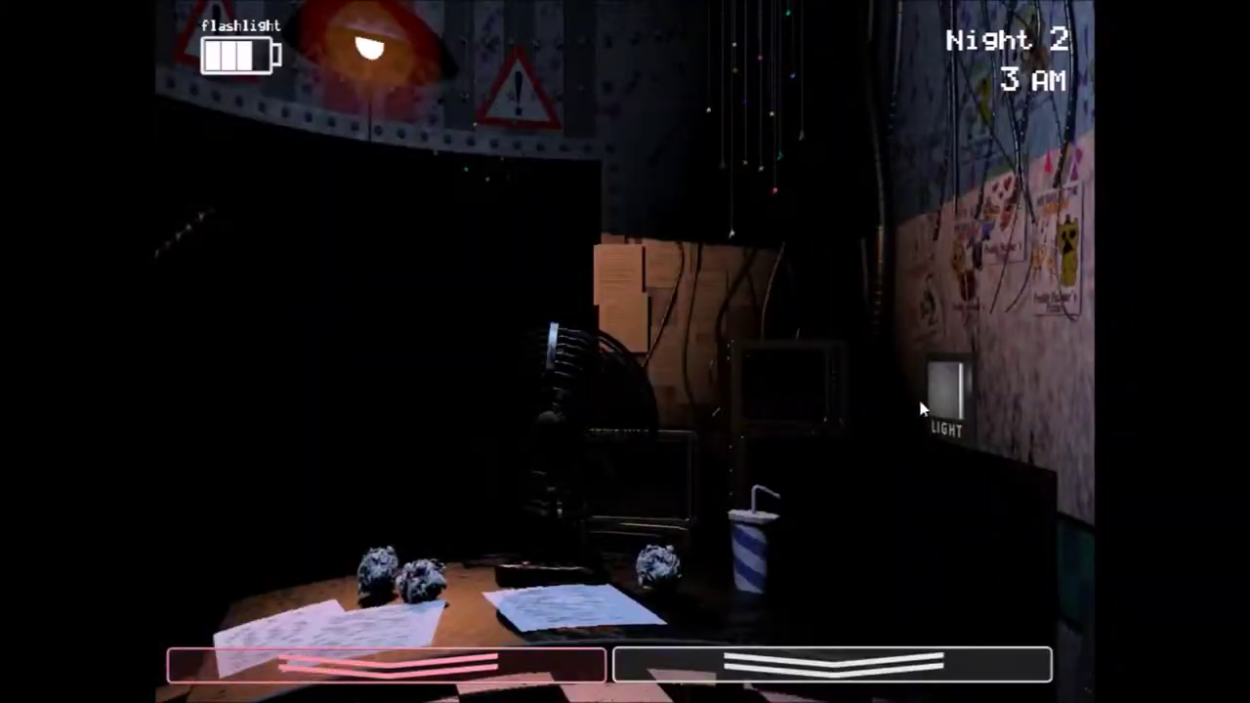
# Step: Flash the hallway, briefly light the left vent, and wind the music box to full
pyautogui.press('ctrl')
pyautogui.click(293, 391)
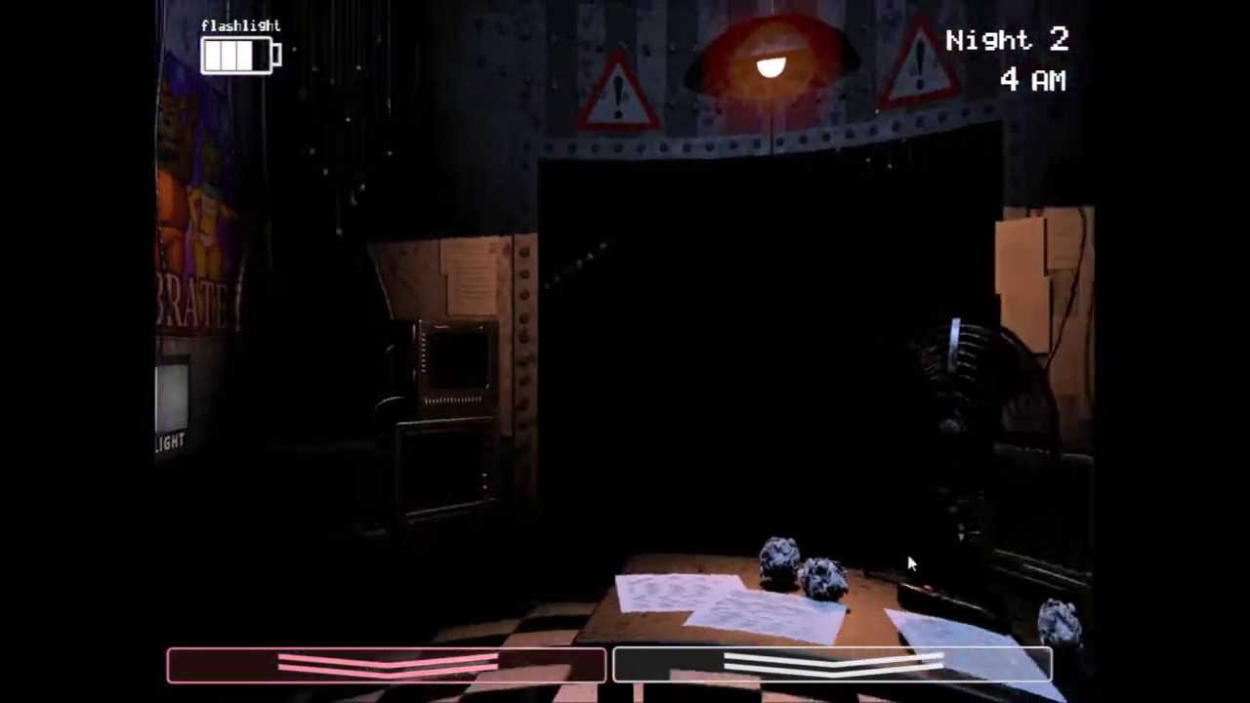
pyautogui.click(831, 664)
pyautogui.moveTo(614, 559); pyautogui.dragTo(616, 555)
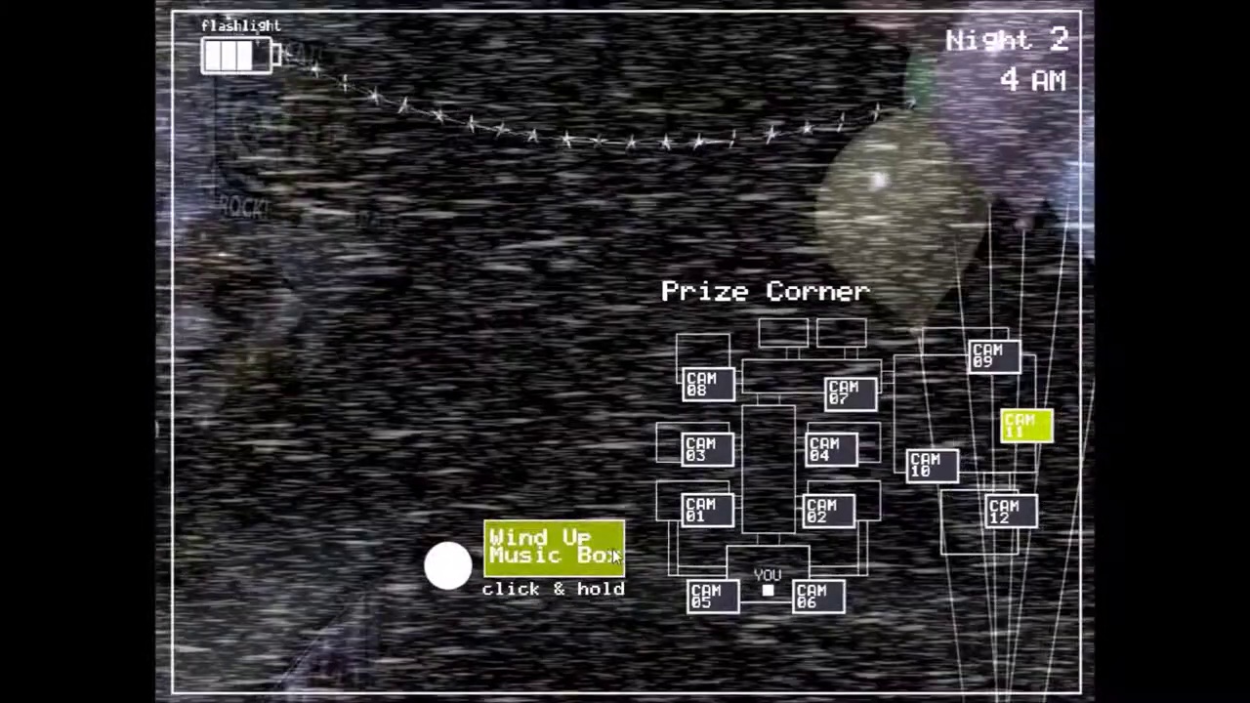
# Step: Check the Right Air Vent, Party Room 2 and Party Room 1 cameras, then rewind the music box
pyautogui.click(819, 594)
pyautogui.click(828, 510)
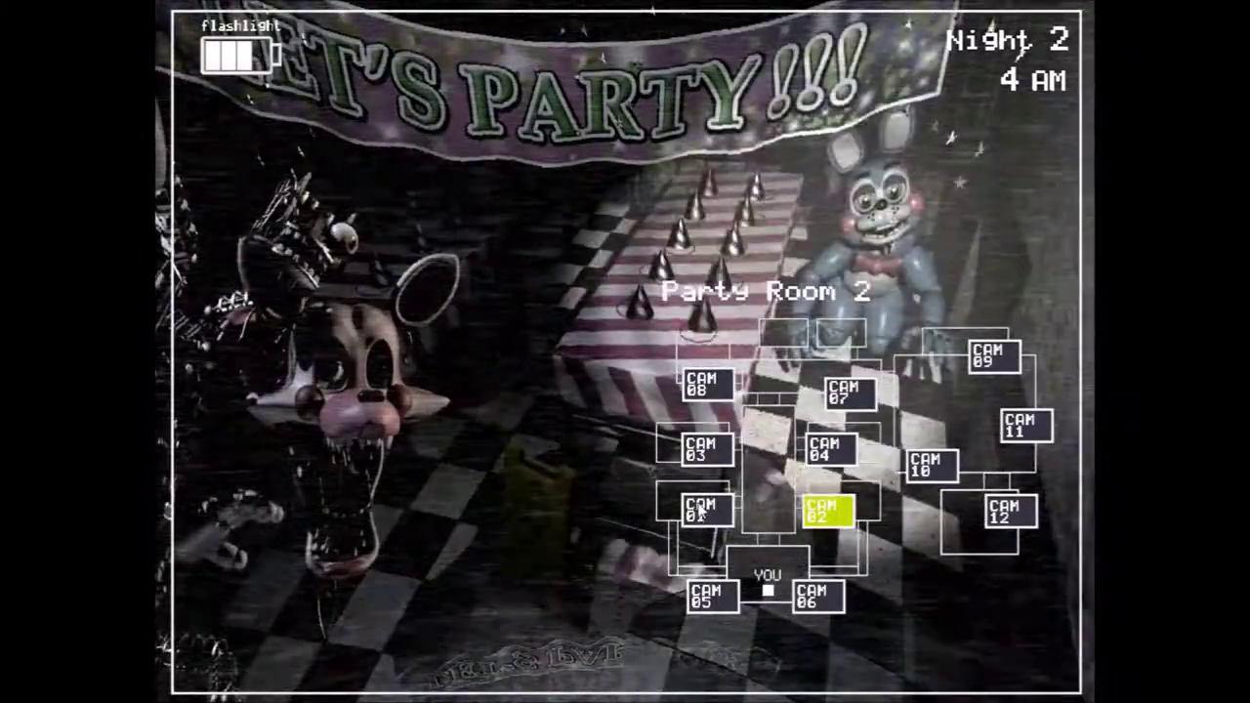
pyautogui.click(703, 516)
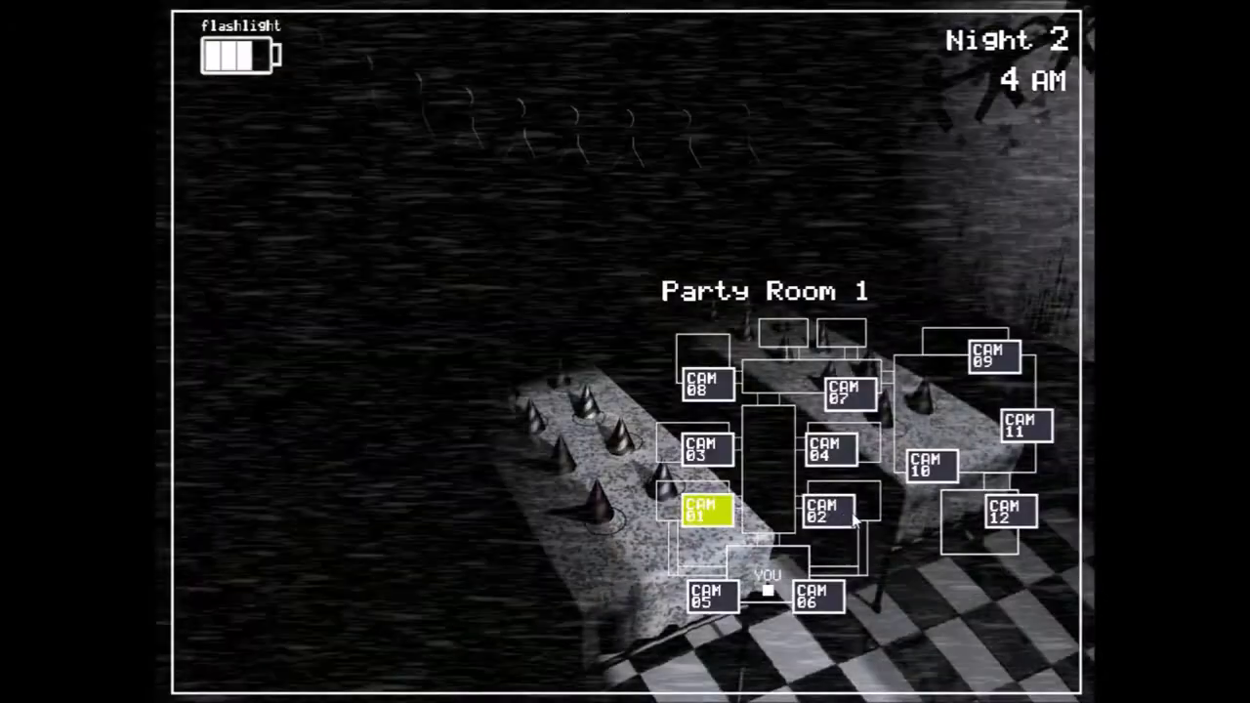
pyautogui.click(1025, 426)
pyautogui.moveTo(547, 546); pyautogui.dragTo(547, 545)
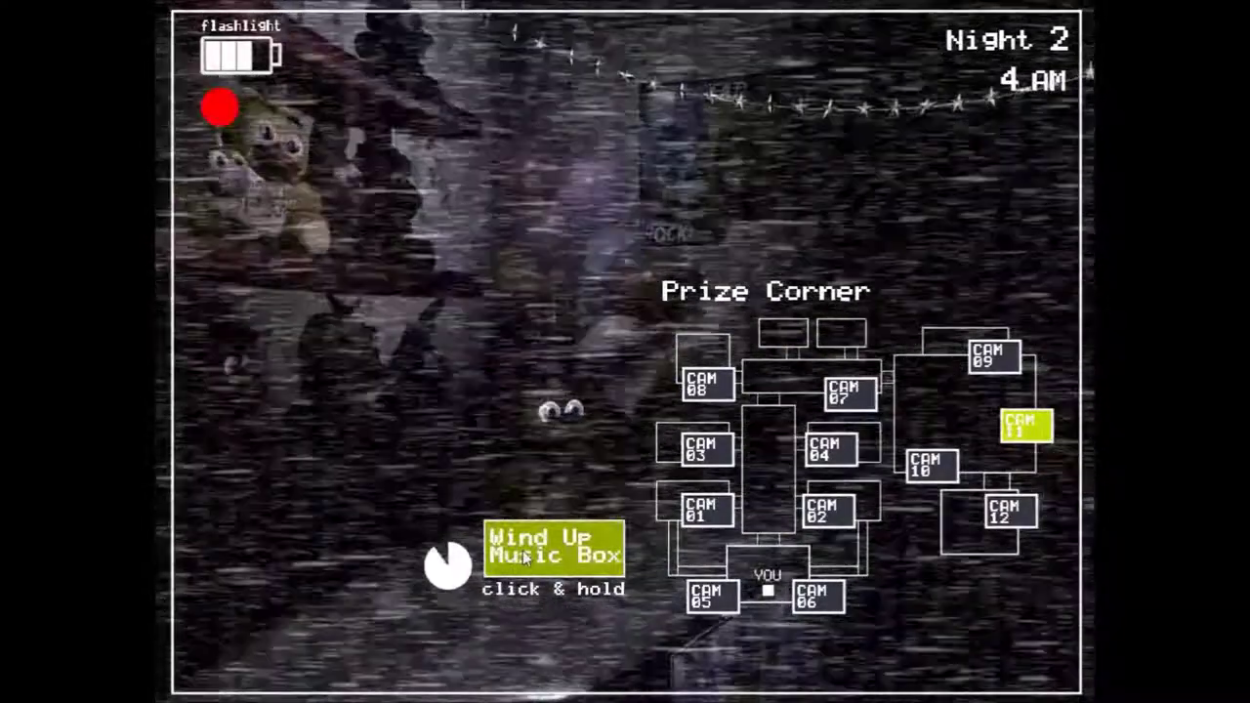
pyautogui.click(547, 674)
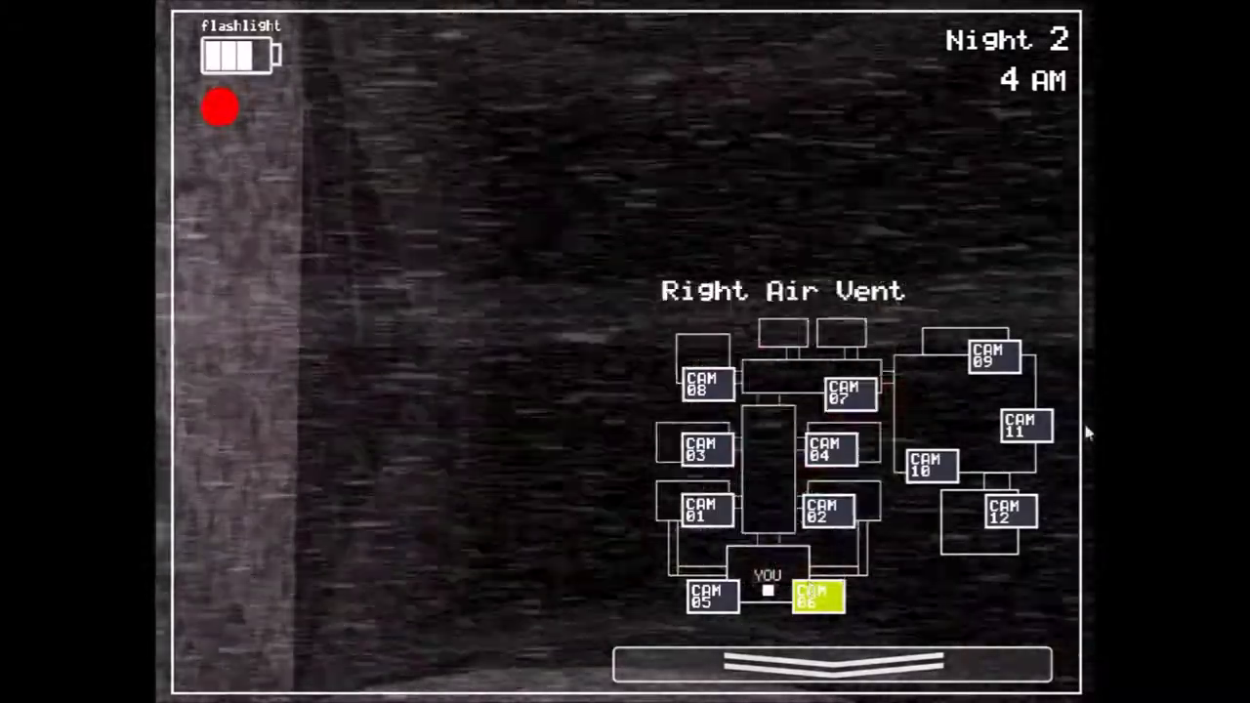
# Step: Check another camera feed, wind the Prize Corner music box back to full, and lower the monitor
pyautogui.click(1026, 426)
pyautogui.click(993, 356)
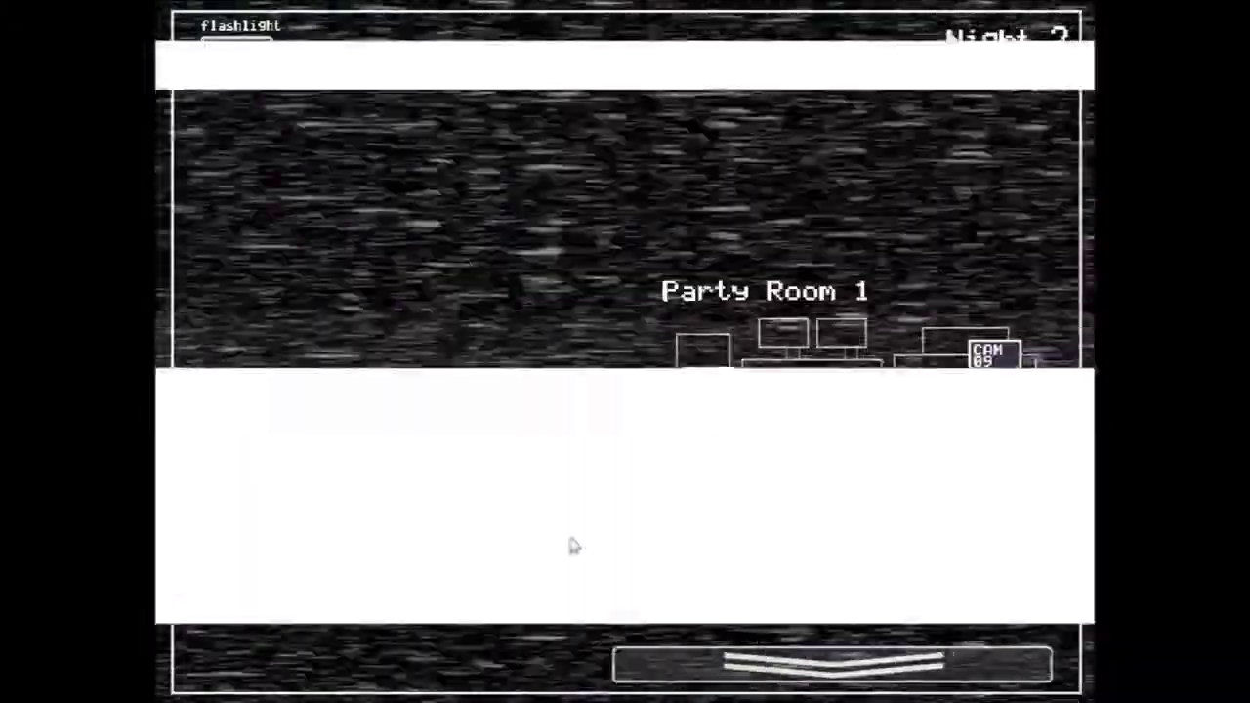
pyautogui.click(1026, 426)
pyautogui.moveTo(554, 547); pyautogui.dragTo(554, 547)
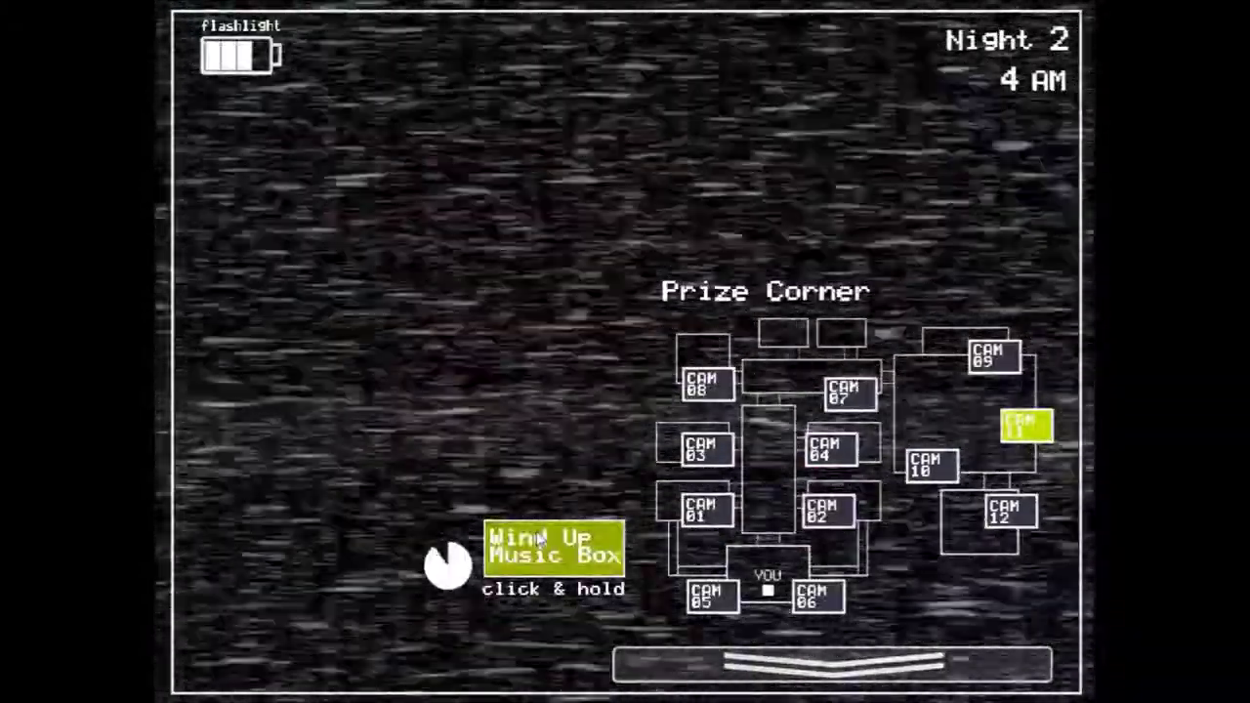
pyautogui.click(832, 664)
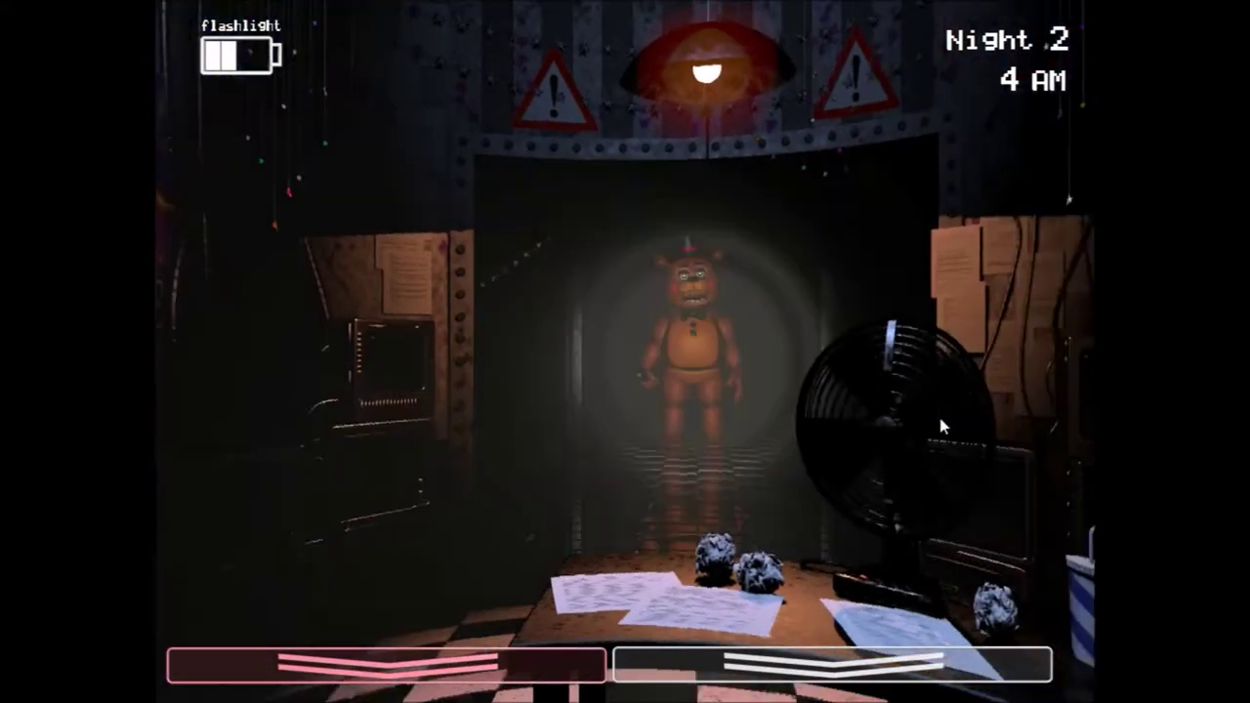
# Step: Light the right vent, glance at Prize Corner, and wind its music box
pyautogui.click(969, 420)
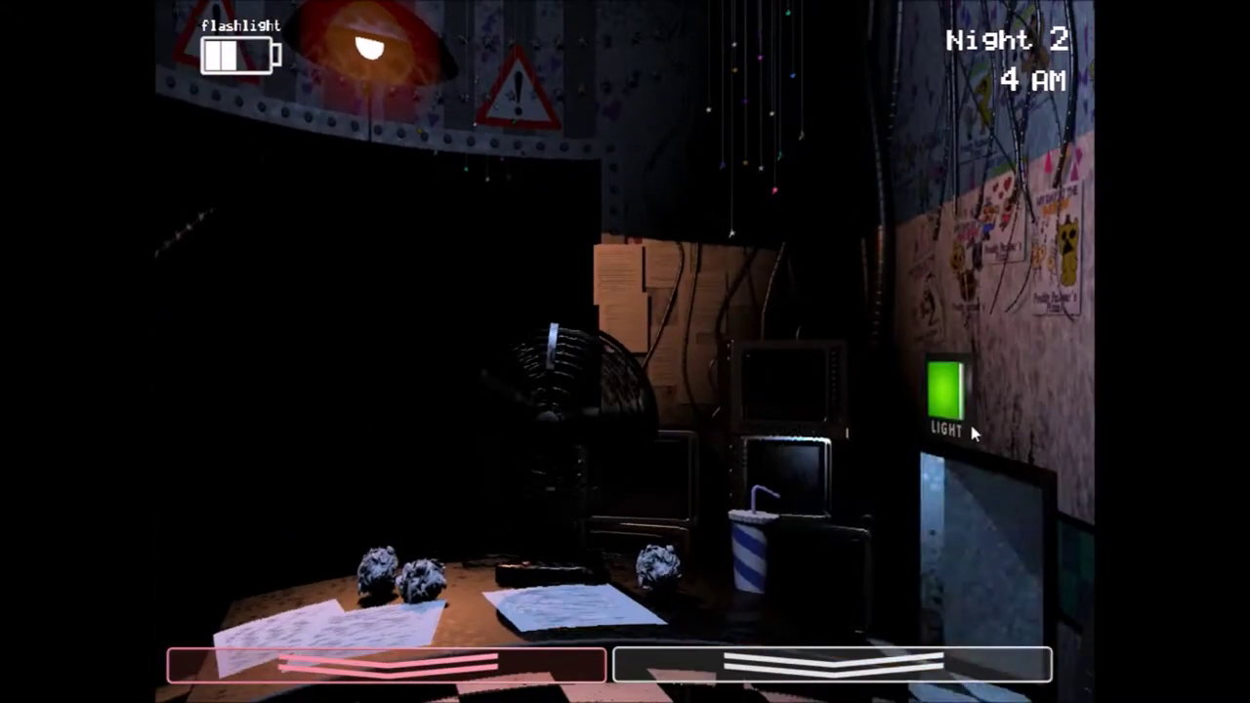
pyautogui.click(830, 664)
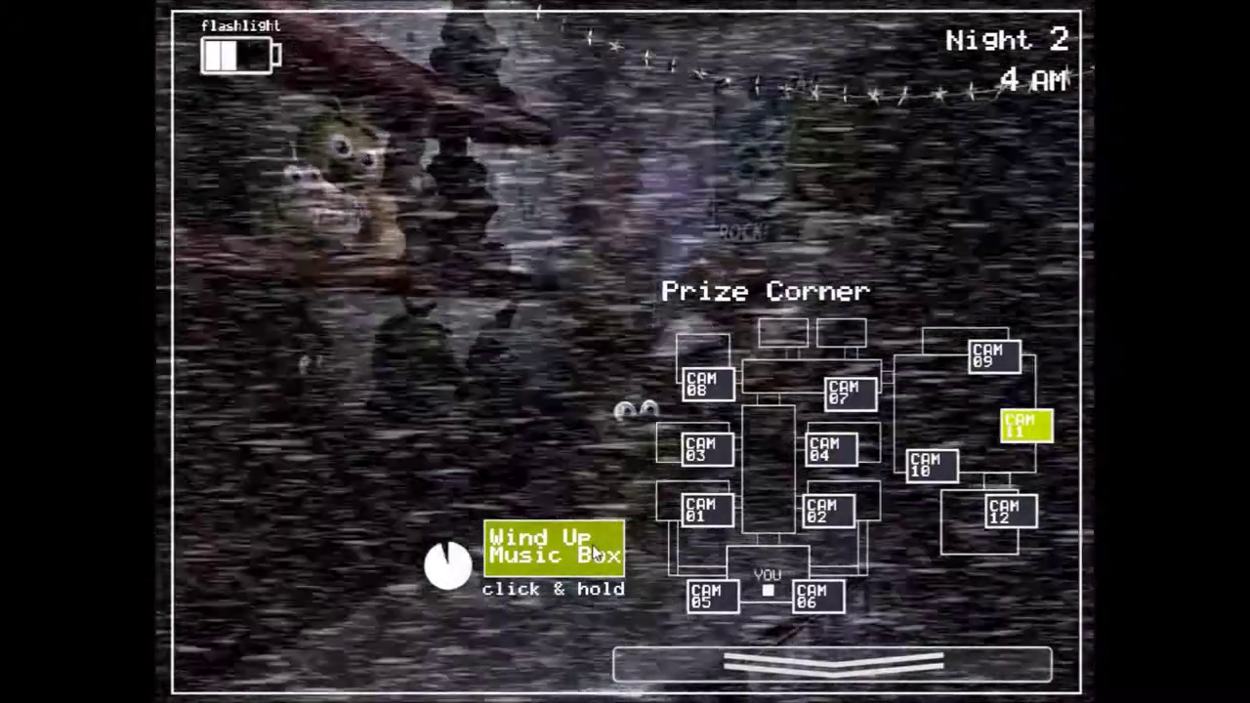
pyautogui.click(830, 664)
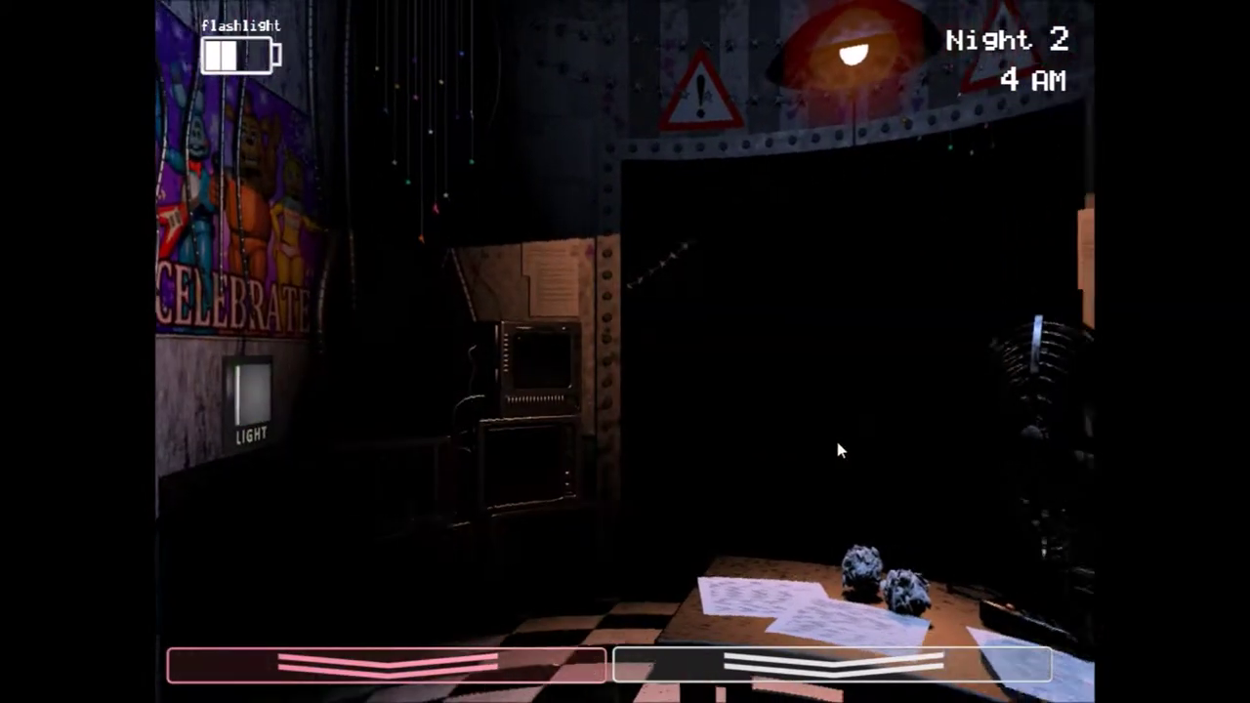
pyautogui.click(830, 665)
pyautogui.click(830, 664)
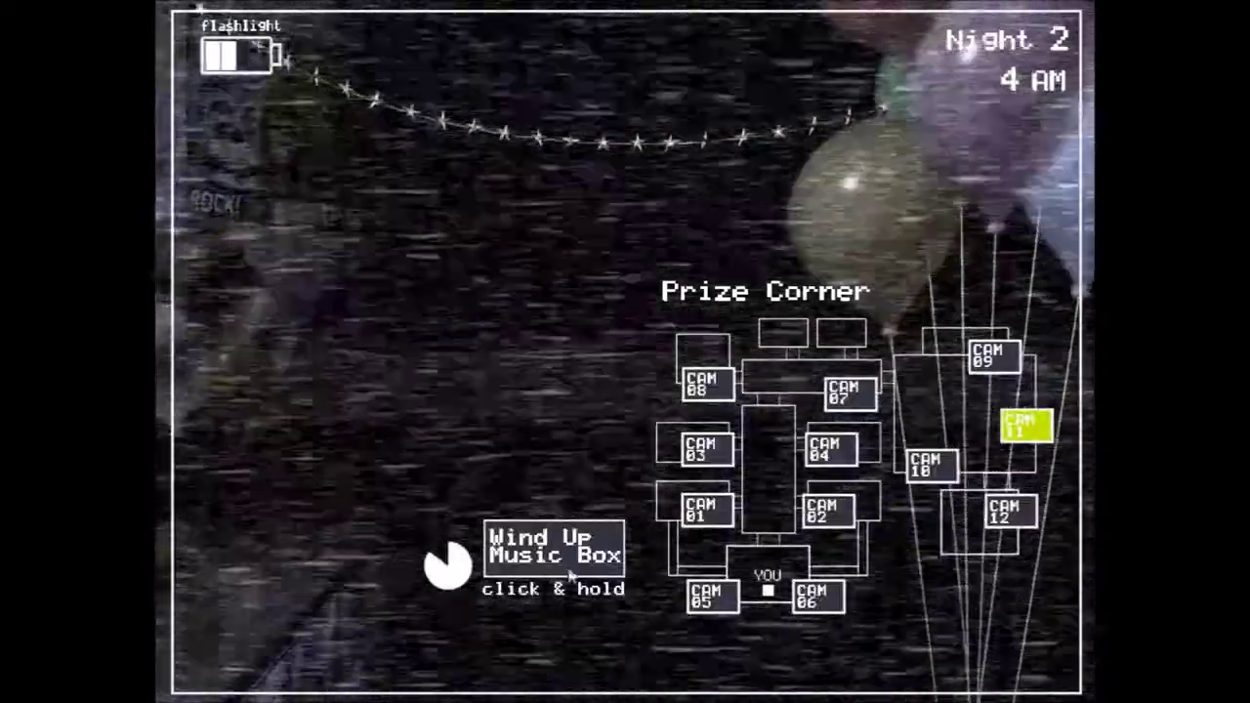
pyautogui.click(552, 557)
pyautogui.click(830, 665)
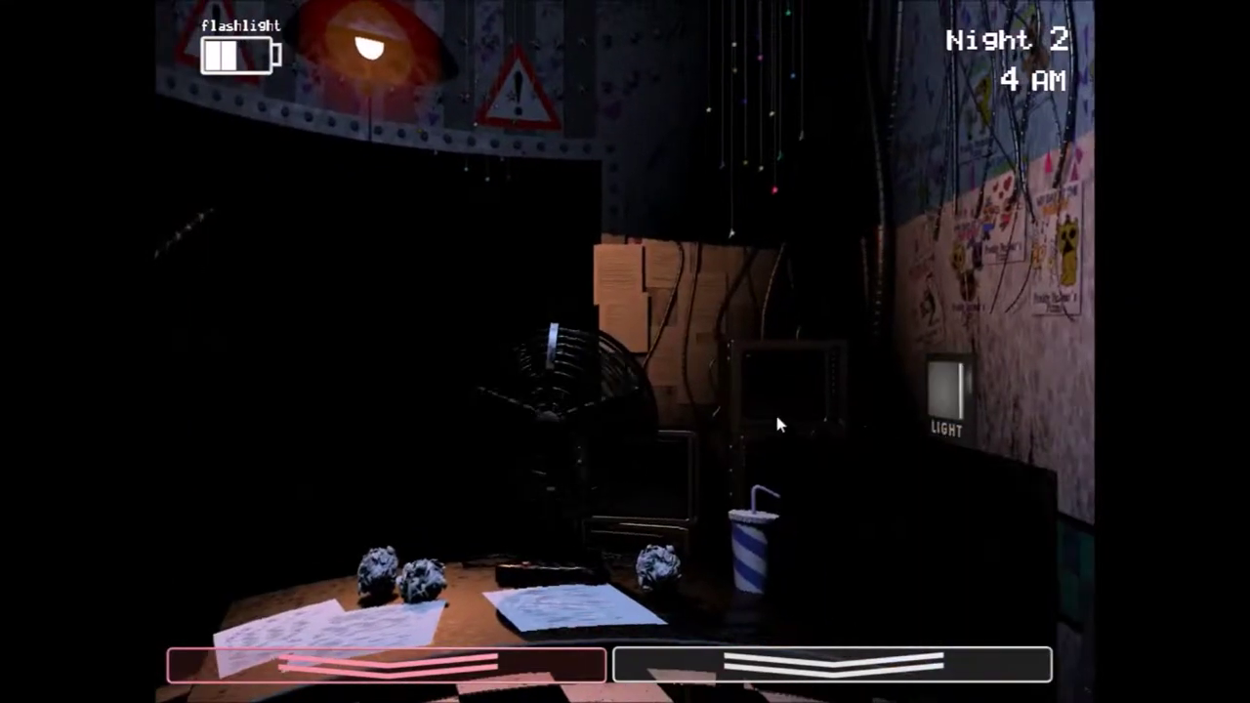
pyautogui.click(830, 664)
# Step: Check the Left Air Vent camera, wind the music box again, and flash the hallway
pyautogui.click(819, 596)
pyautogui.click(712, 594)
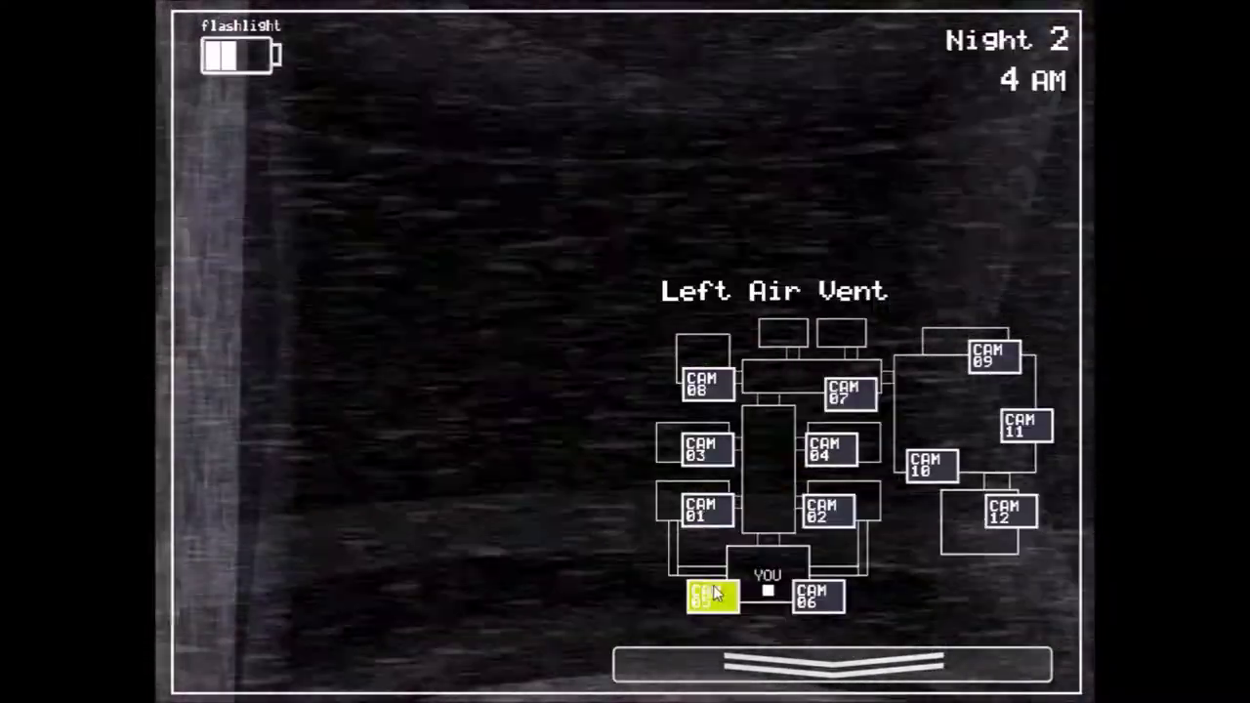
pyautogui.click(1025, 425)
pyautogui.click(830, 664)
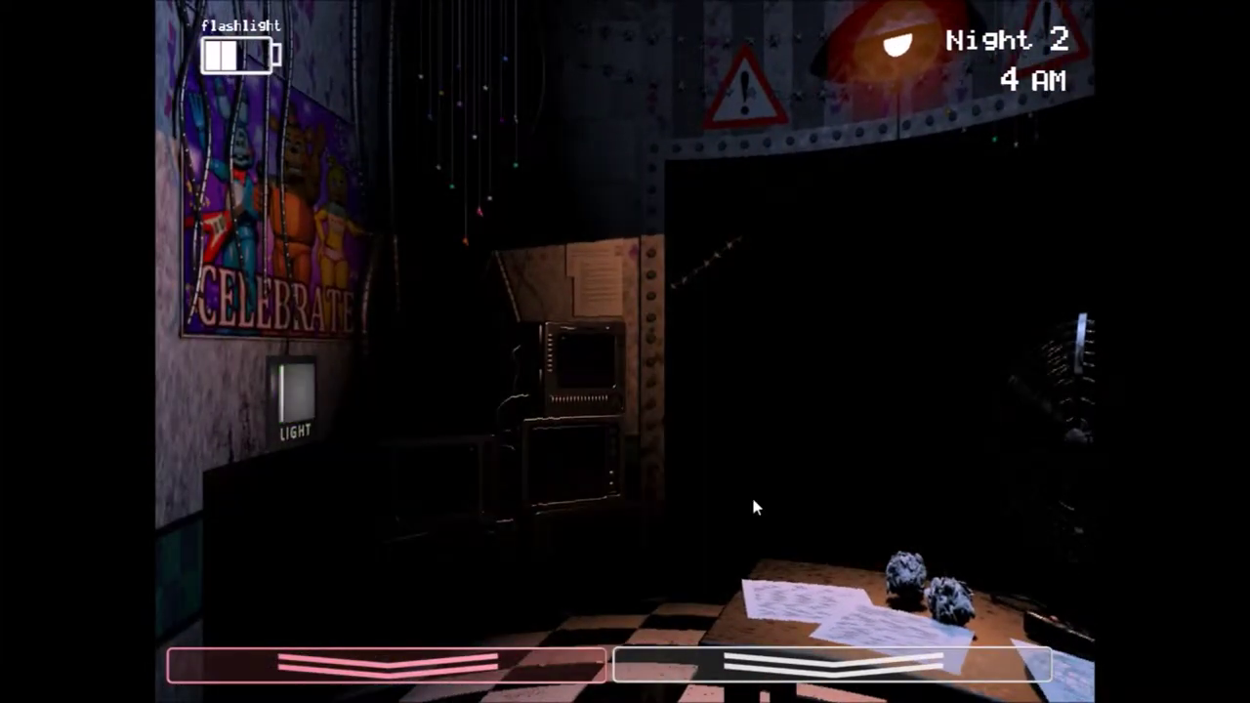
pyautogui.click(830, 664)
pyautogui.moveTo(573, 549); pyautogui.dragTo(574, 549)
pyautogui.press('ctrl')
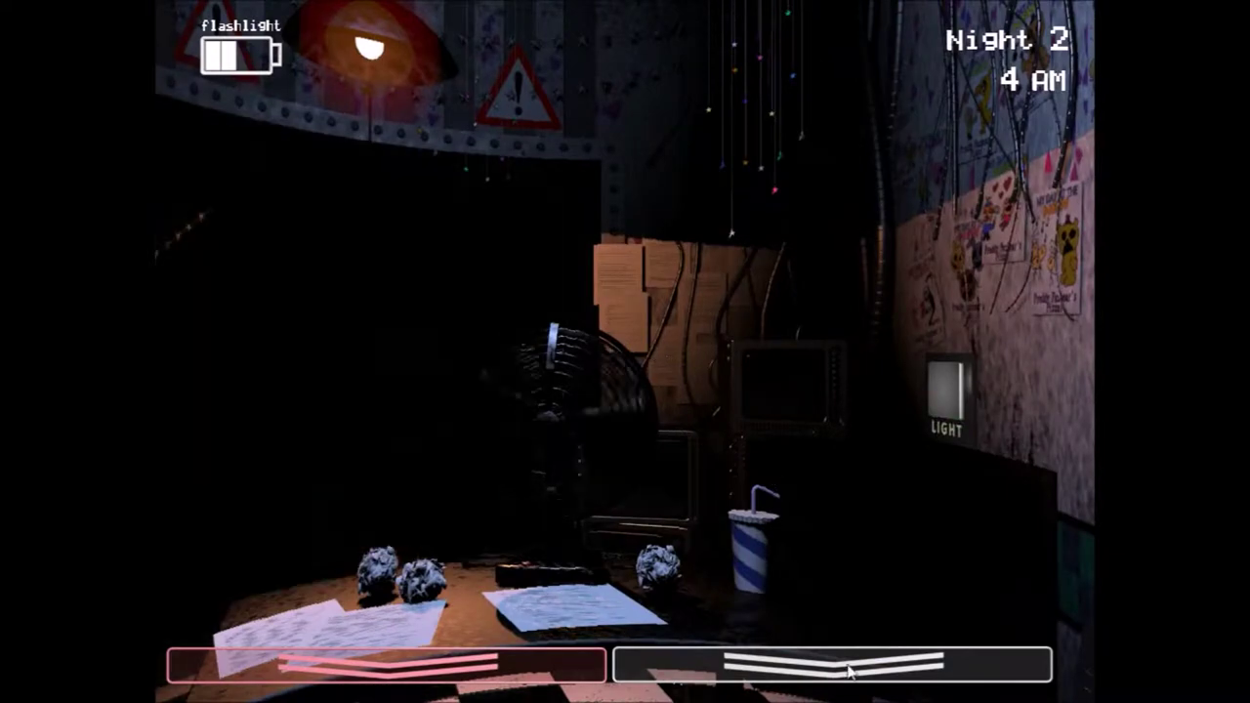
# Step: Check the Right and Left Air Vent cameras, then shine the light down the hallway
pyautogui.click(849, 669)
pyautogui.click(818, 597)
pyautogui.press('ctrl')
pyautogui.click(713, 595)
pyautogui.click(818, 597)
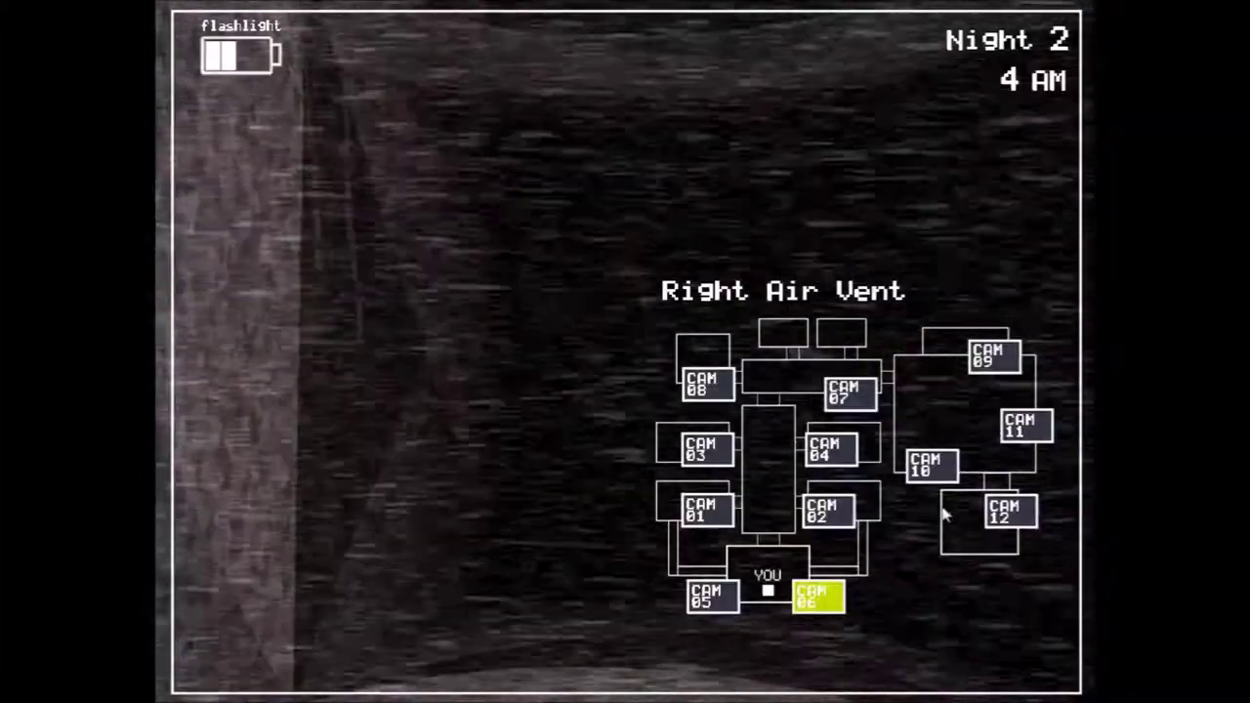
pyautogui.click(1026, 427)
pyautogui.click(831, 669)
pyautogui.press('ctrl')
# Step: Switch off the hallway light, remove the Freddy mask, and wind the Prize Corner music box
pyautogui.press('ctrl')
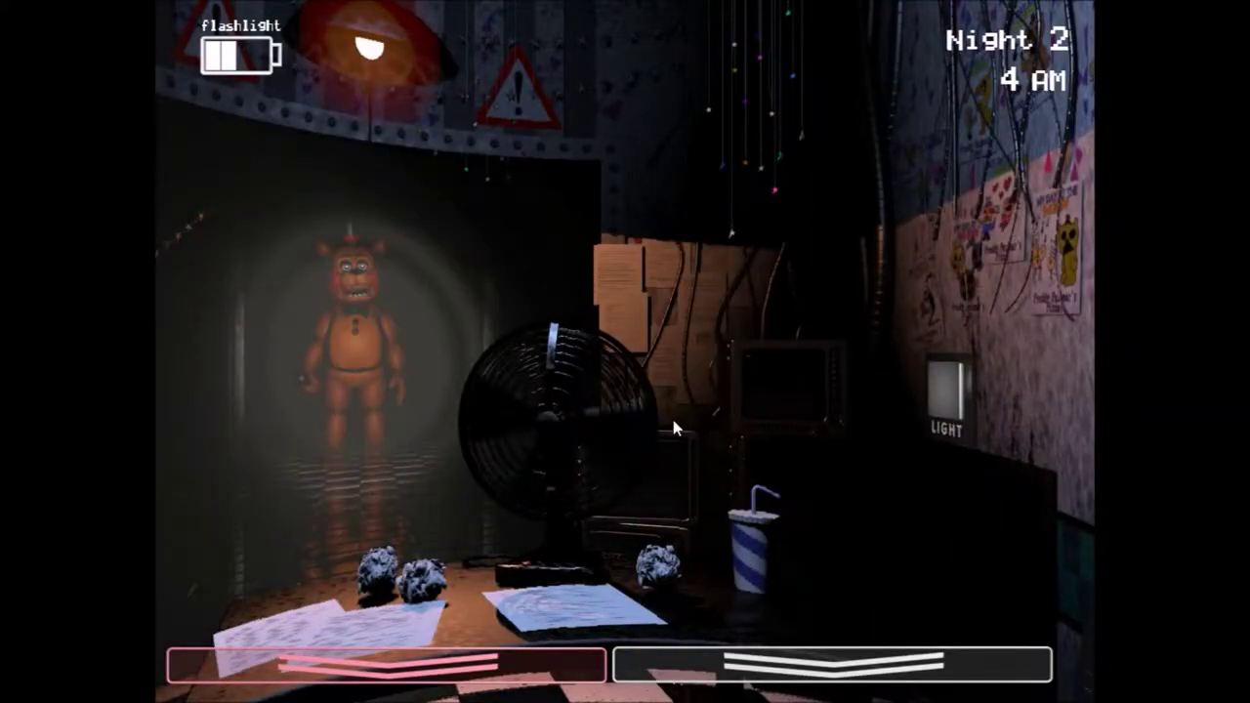
pyautogui.press('ctrl')
pyautogui.press('ctrl')
pyautogui.press('ctrl')
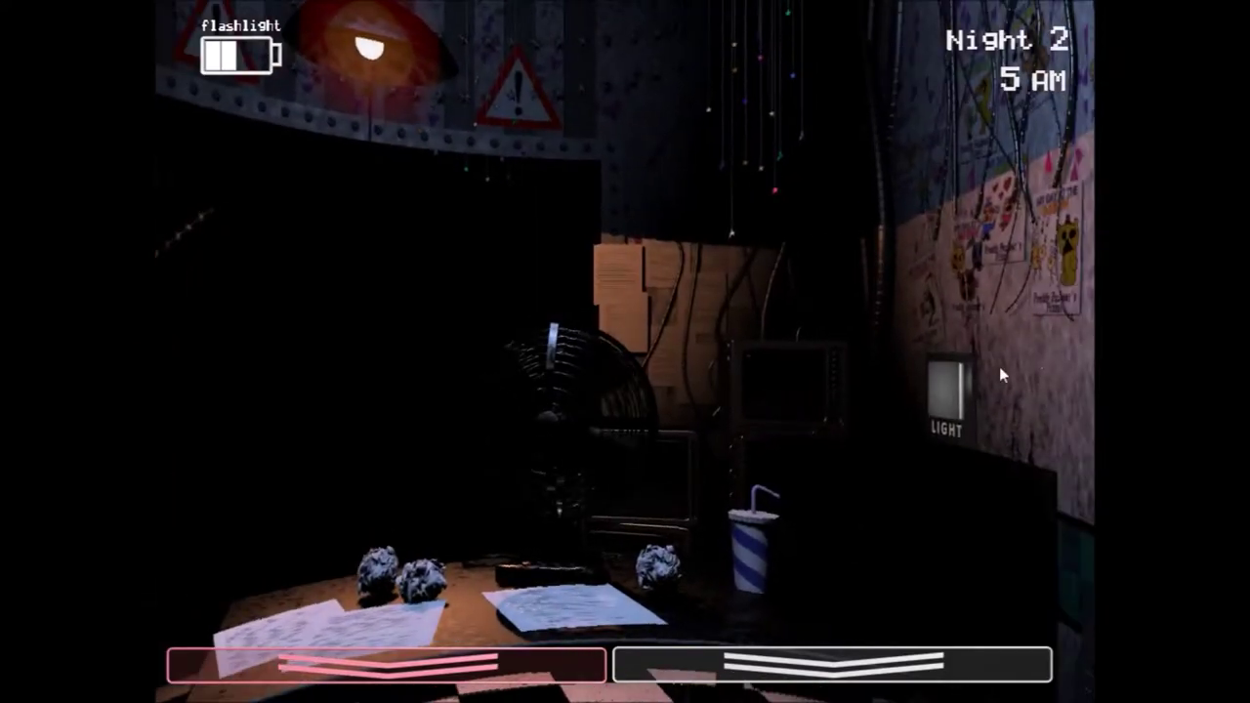
pyautogui.press('ctrl')
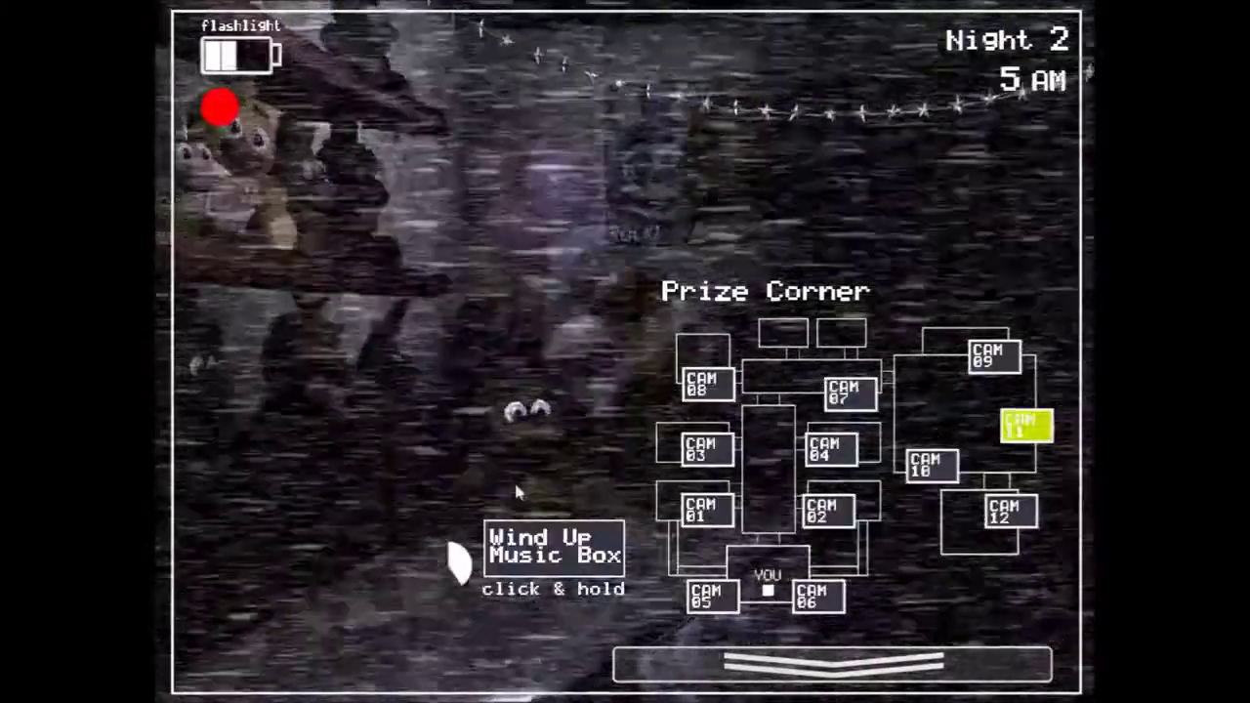
pyautogui.click(559, 541)
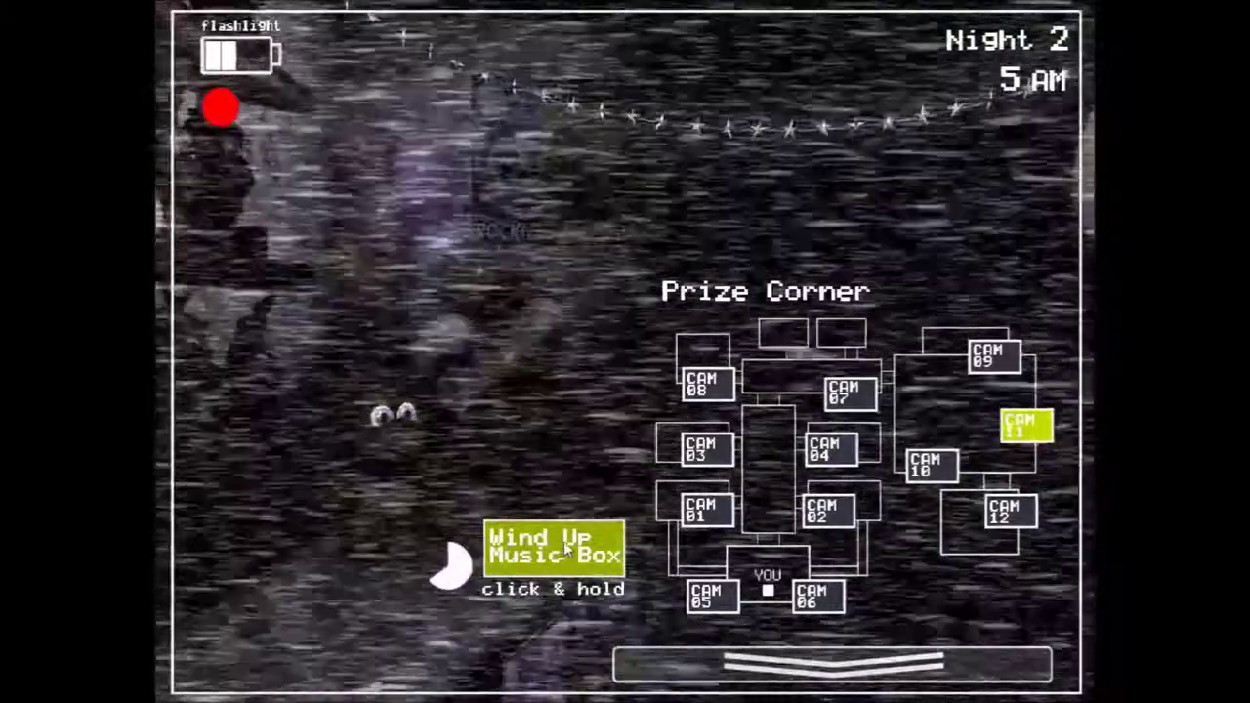
# Step: Check both air vent cameras, spotting Toy Chica in the left one, and rewind the music box
pyautogui.click(831, 664)
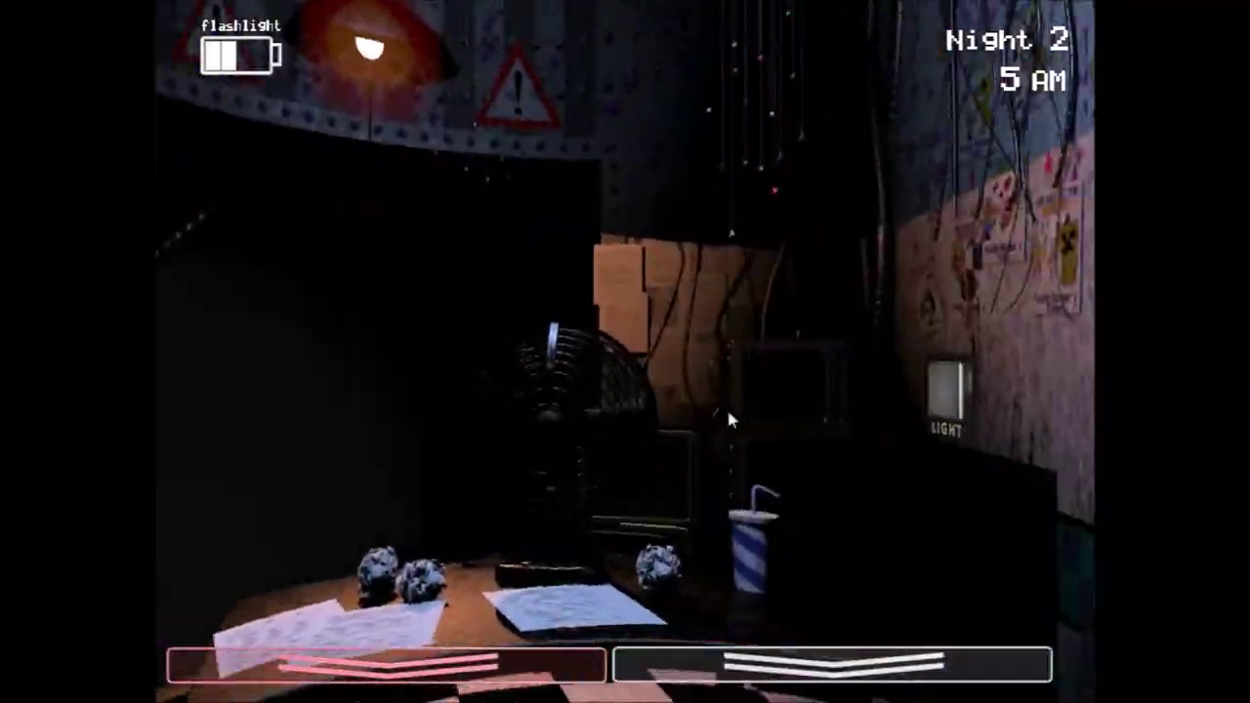
pyautogui.click(830, 664)
pyautogui.click(801, 659)
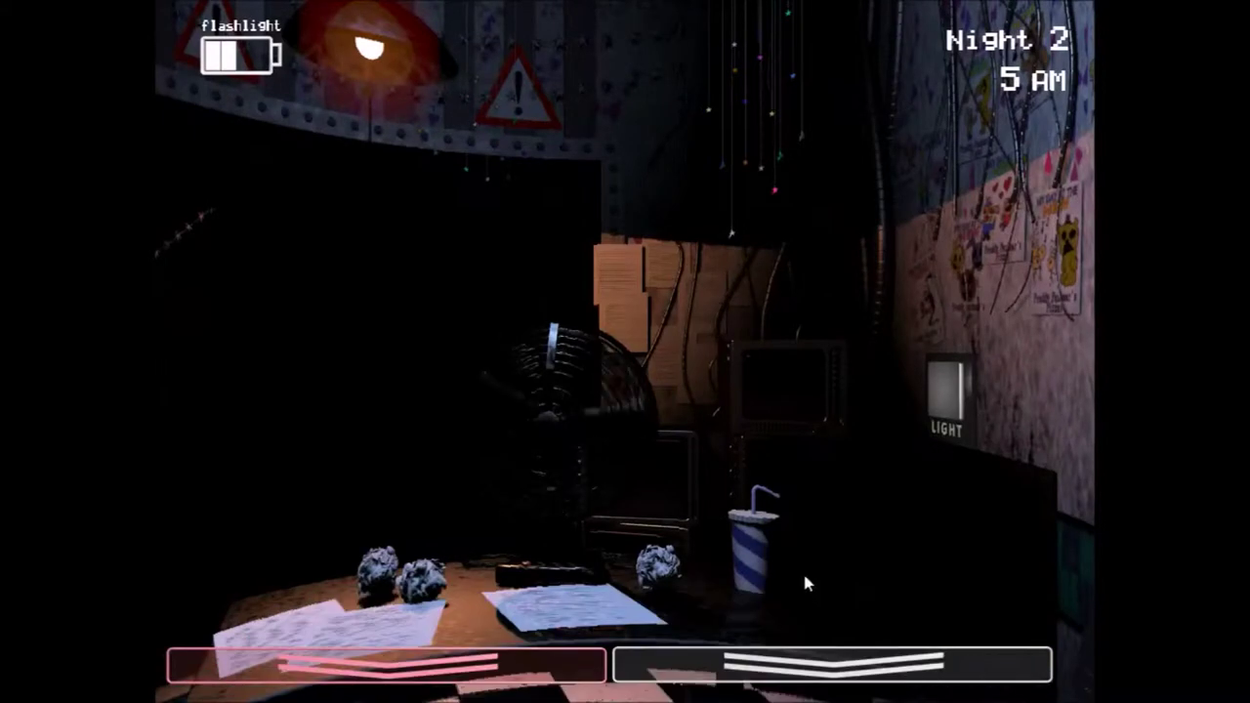
pyautogui.click(830, 664)
pyautogui.click(816, 596)
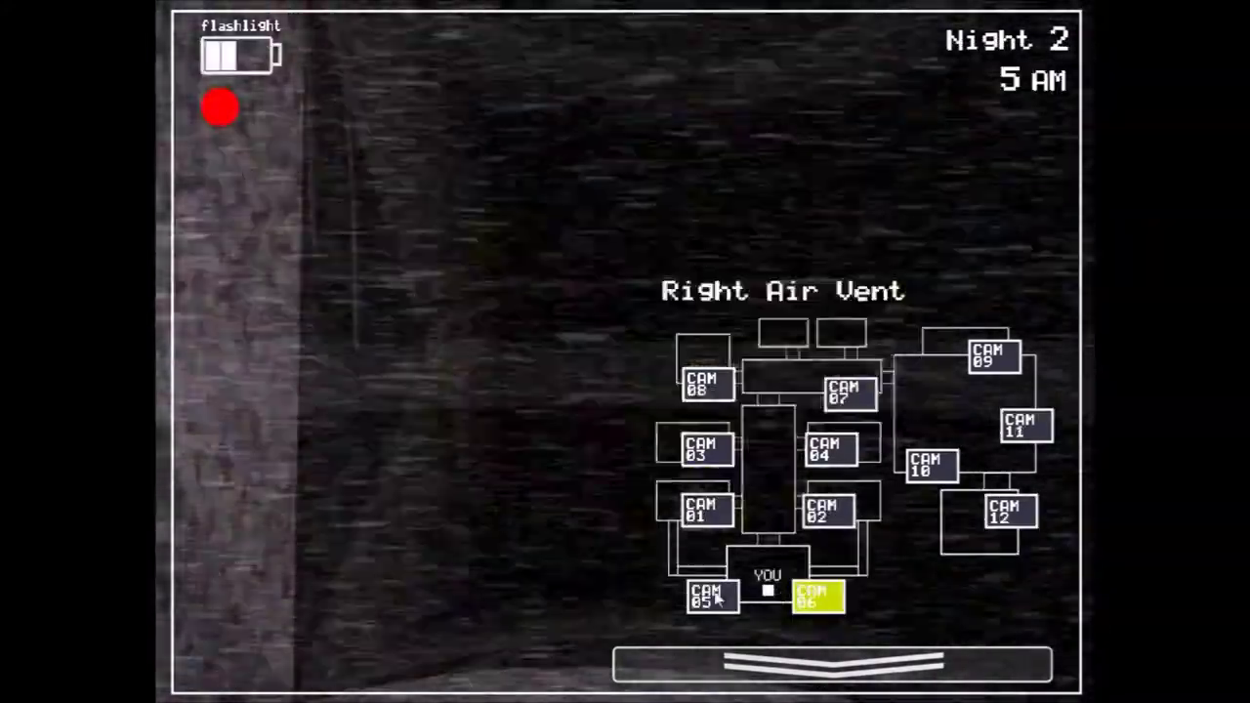
pyautogui.click(711, 595)
pyautogui.click(1025, 426)
pyautogui.moveTo(544, 551); pyautogui.dragTo(557, 541)
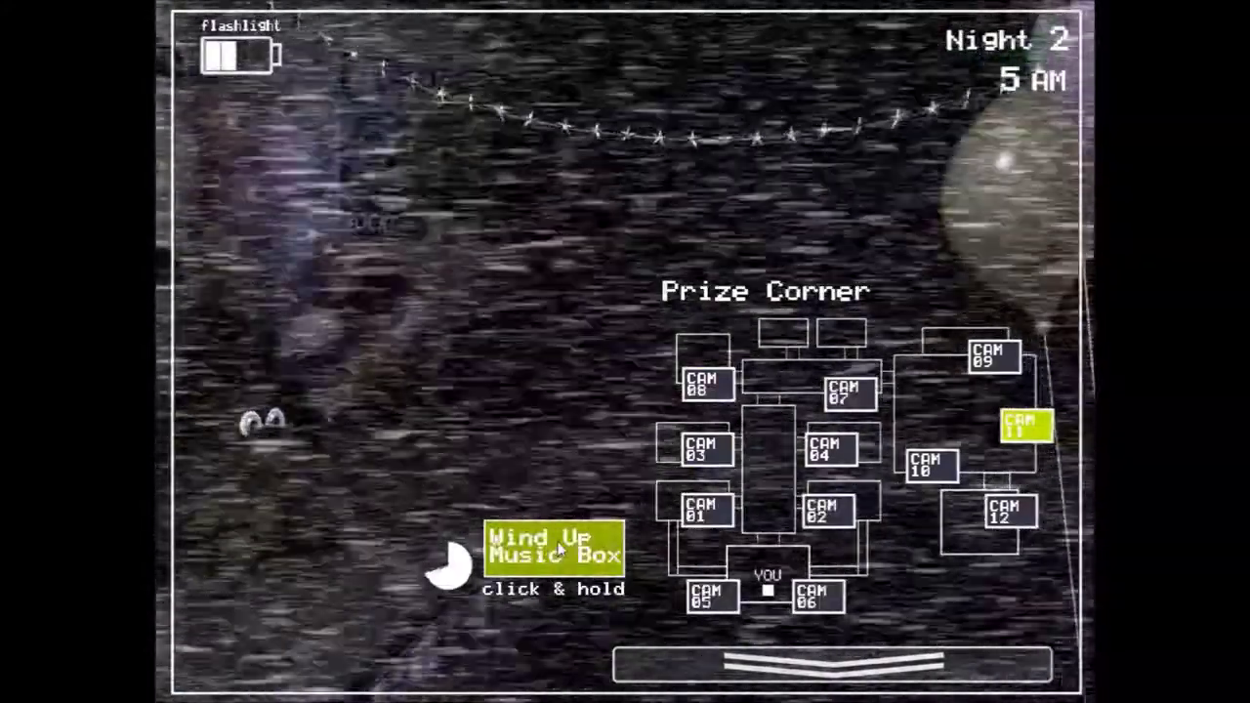
pyautogui.click(482, 654)
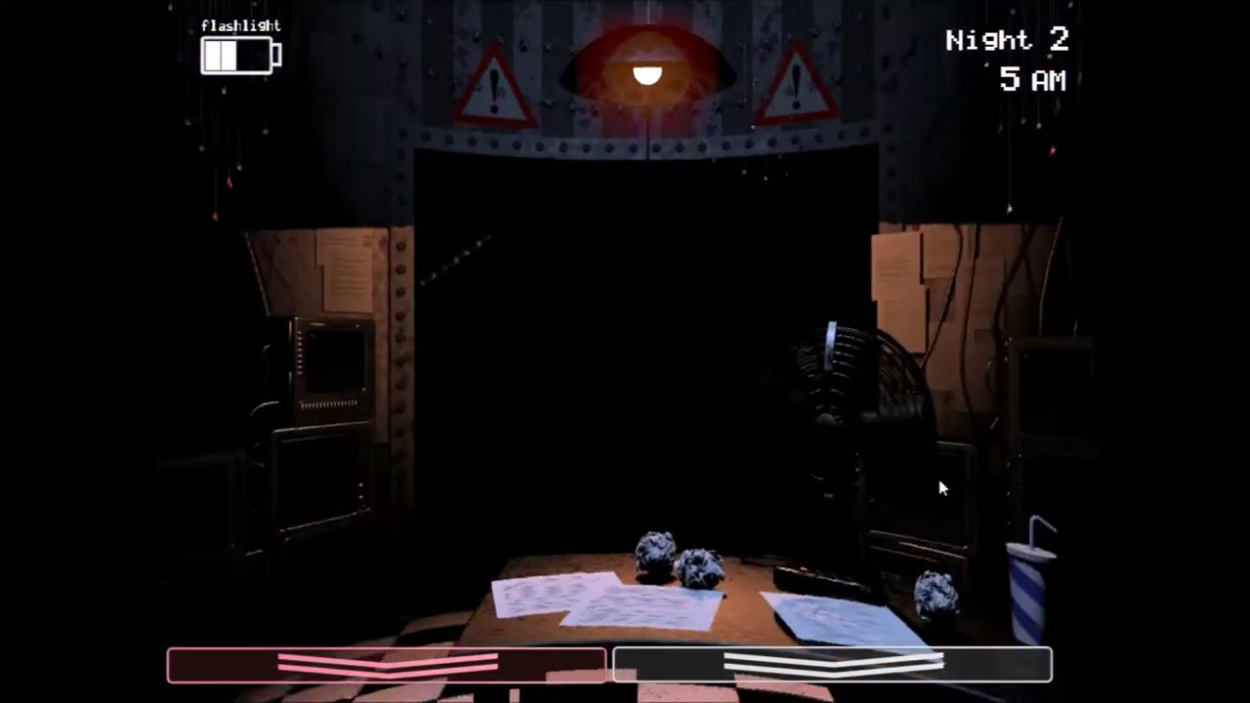
# Step: Light the right and left air vents, check the Right Air Vent camera, and flash the hallway
pyautogui.click(945, 396)
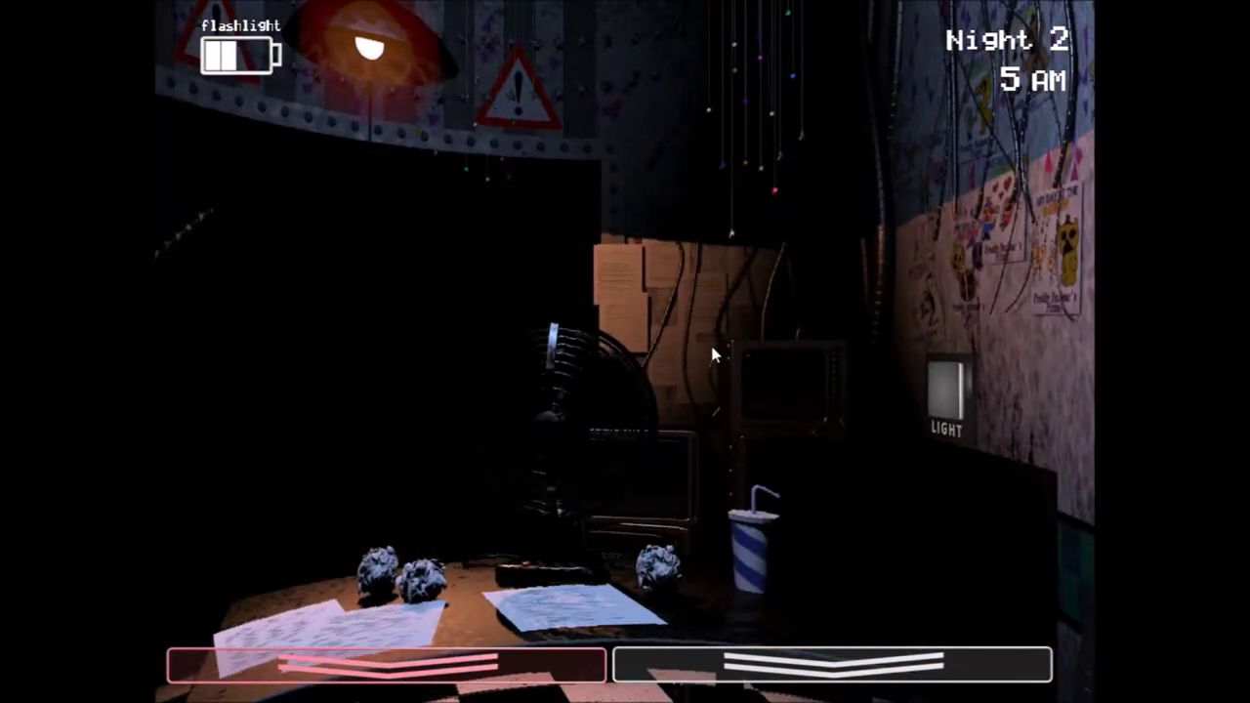
pyautogui.press('ctrl')
pyautogui.click(630, 662)
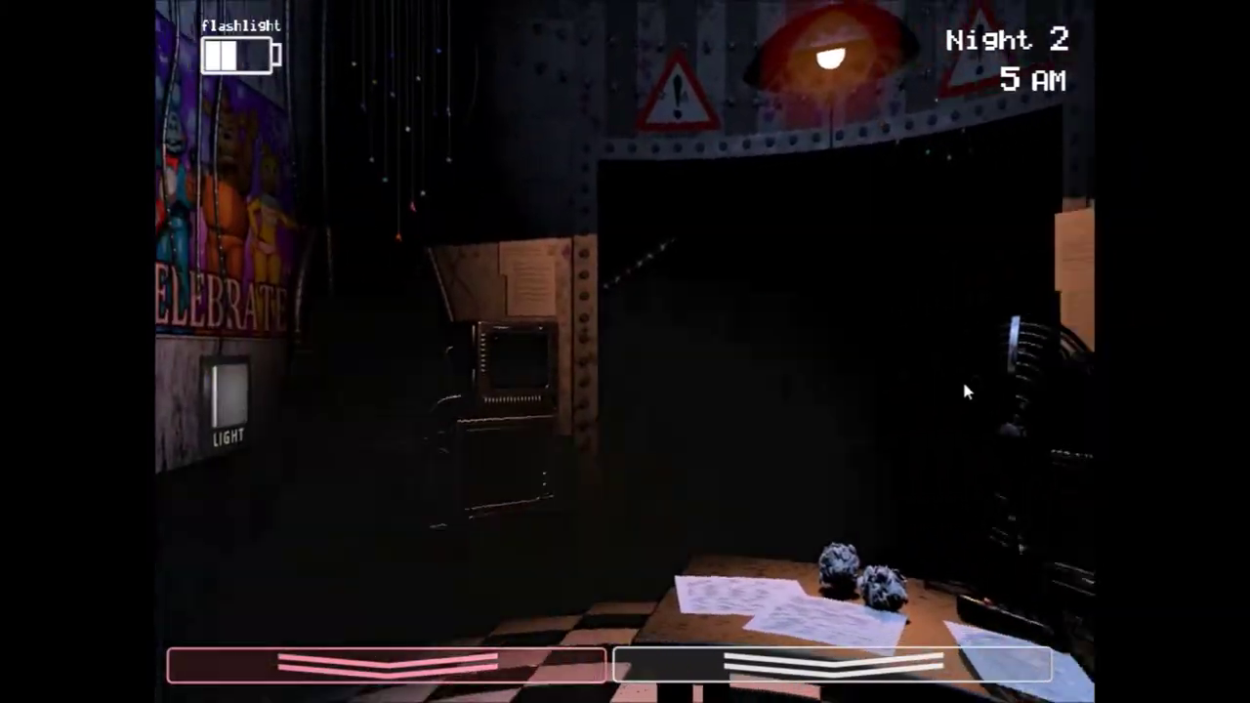
pyautogui.click(215, 384)
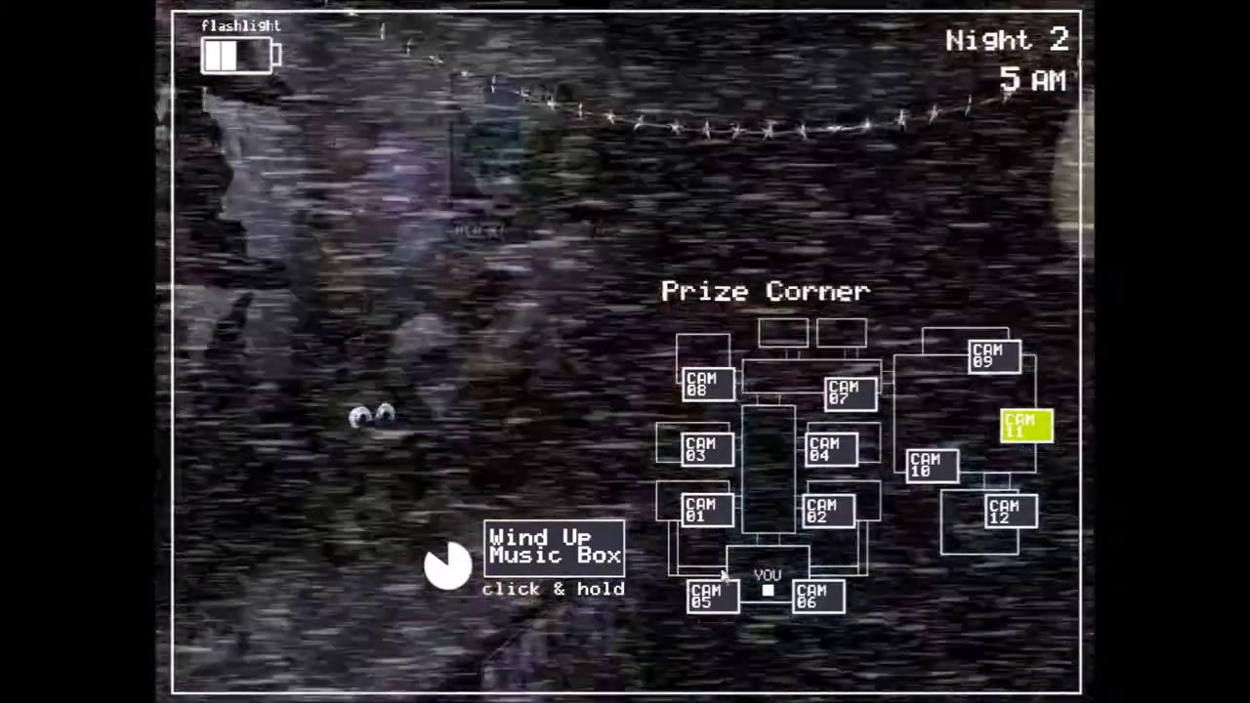
pyautogui.click(713, 596)
pyautogui.click(819, 595)
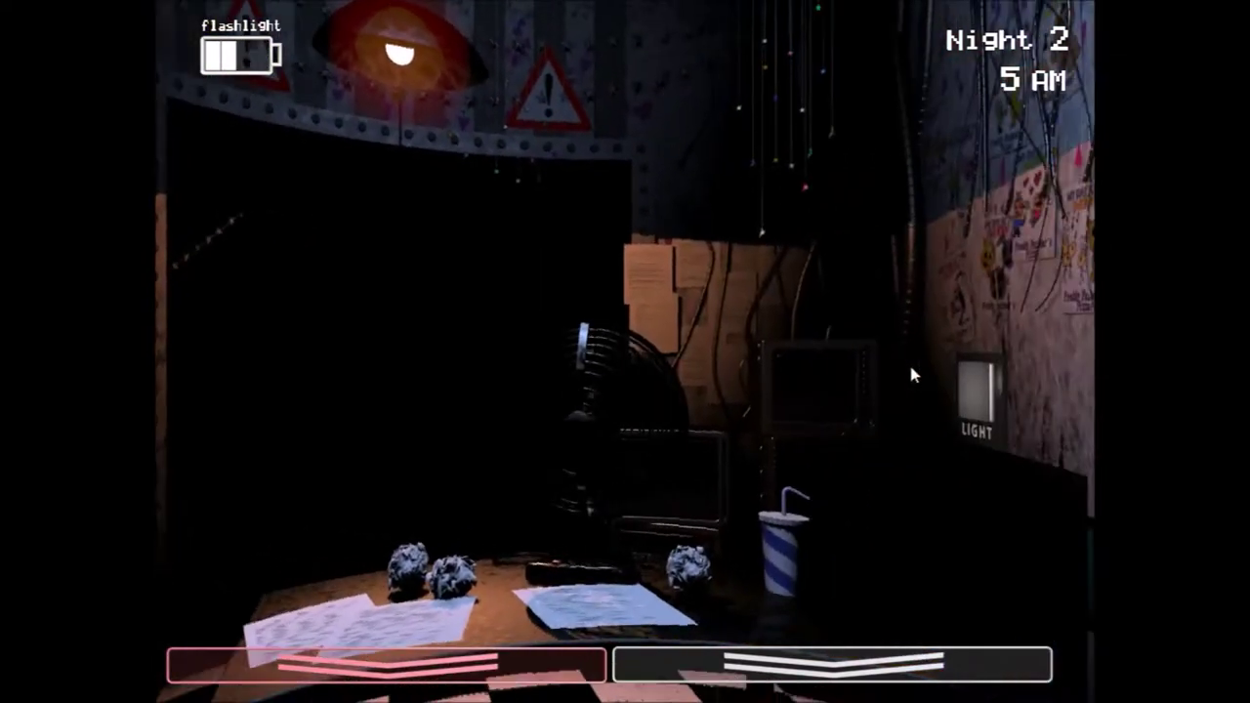
pyautogui.press('ctrl')
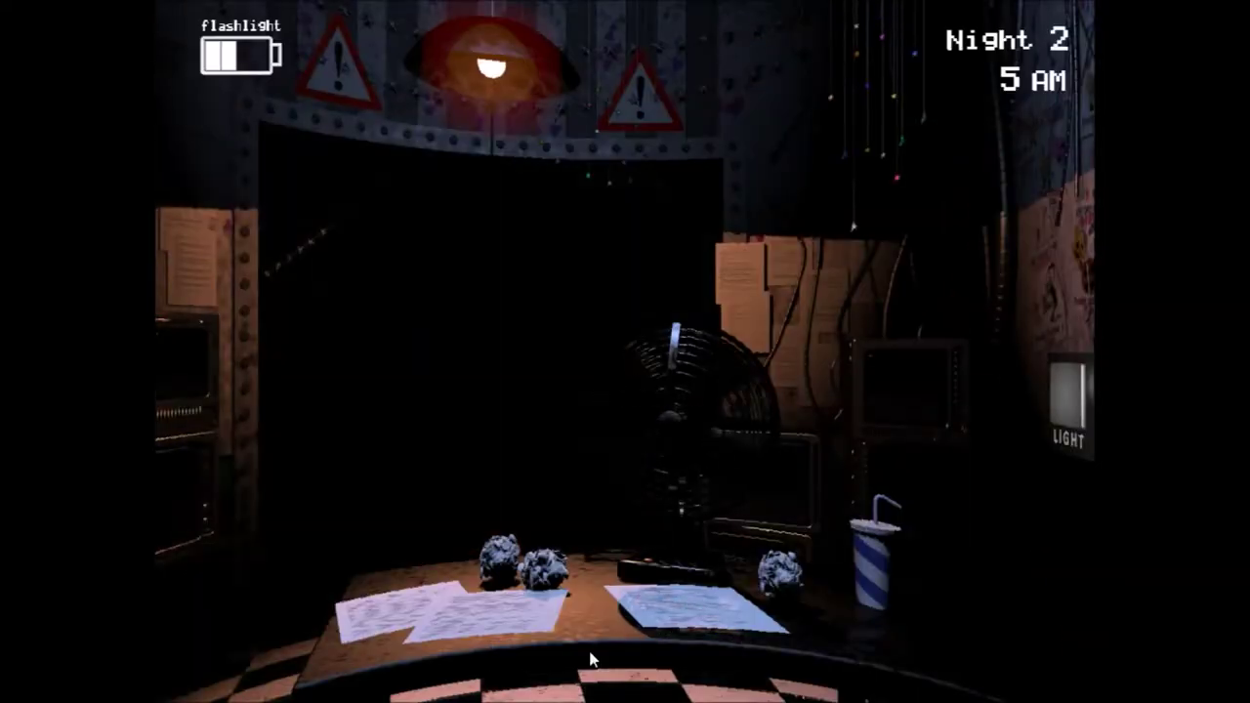
pyautogui.click(831, 684)
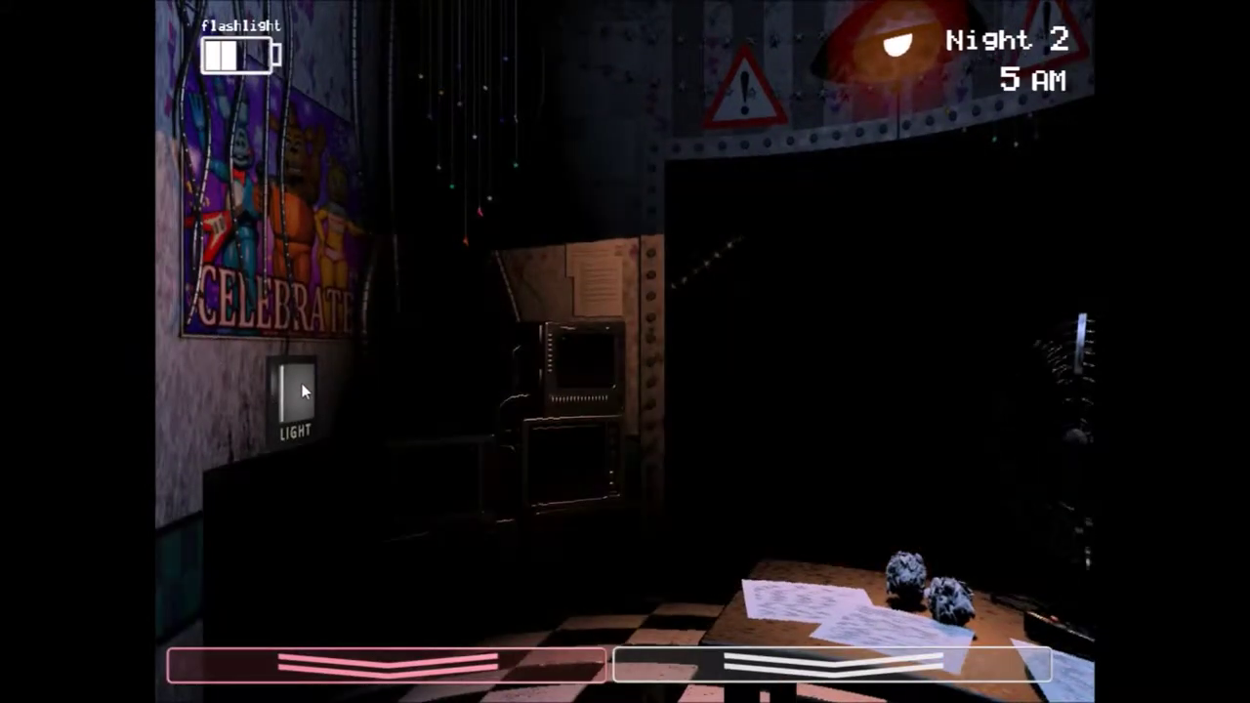
# Step: Flash the hallway, view Mangle on CAM 06 and Toy Chica on CAM 05, then return to the office
pyautogui.press('ctrl')
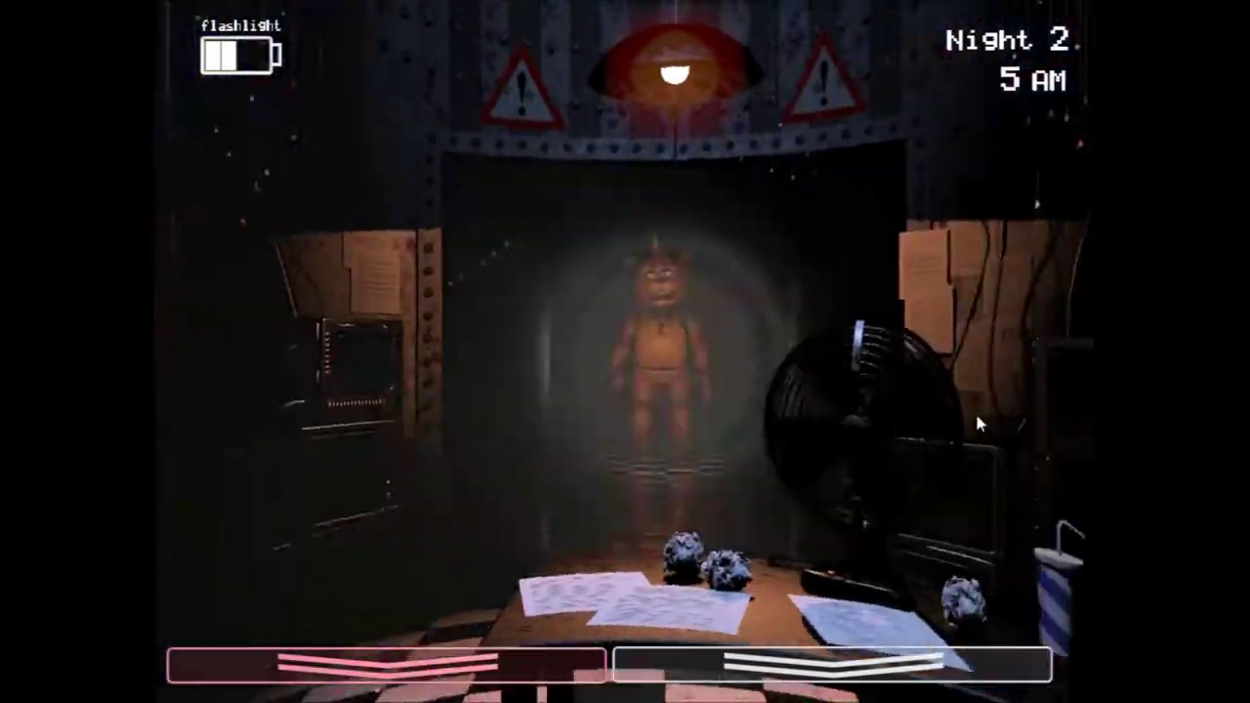
pyautogui.click(830, 664)
pyautogui.click(818, 596)
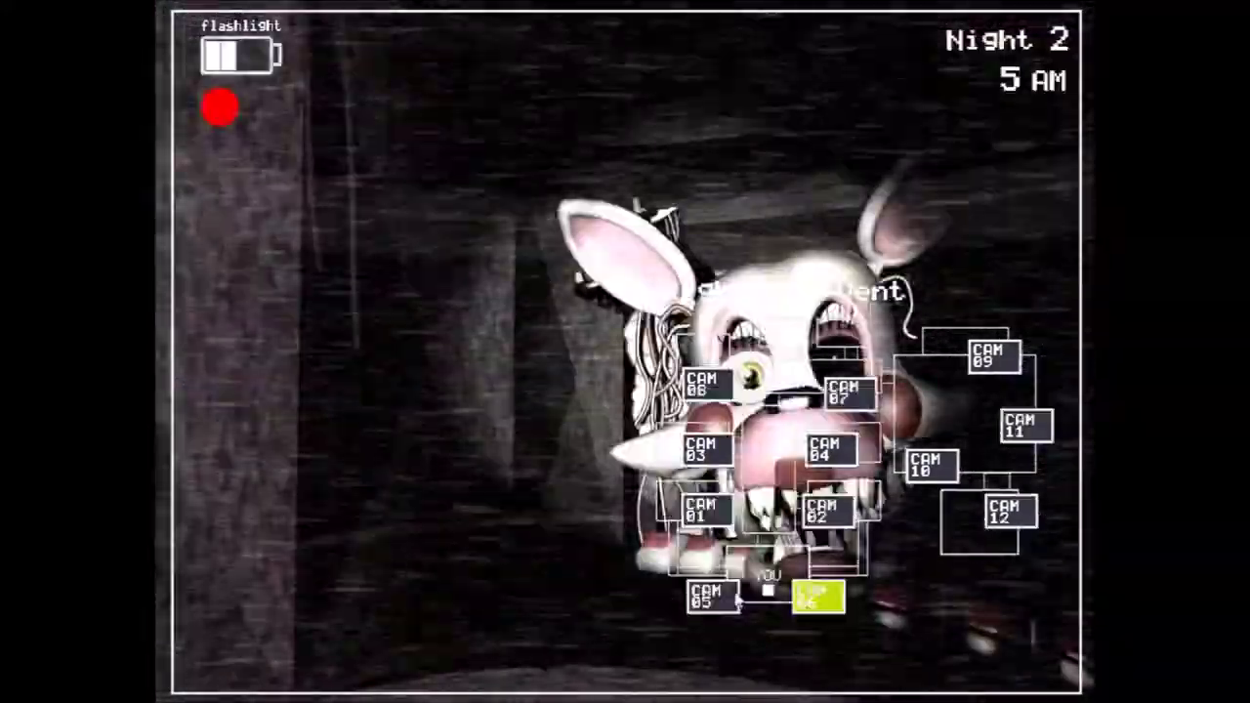
pyautogui.click(705, 598)
pyautogui.click(1023, 427)
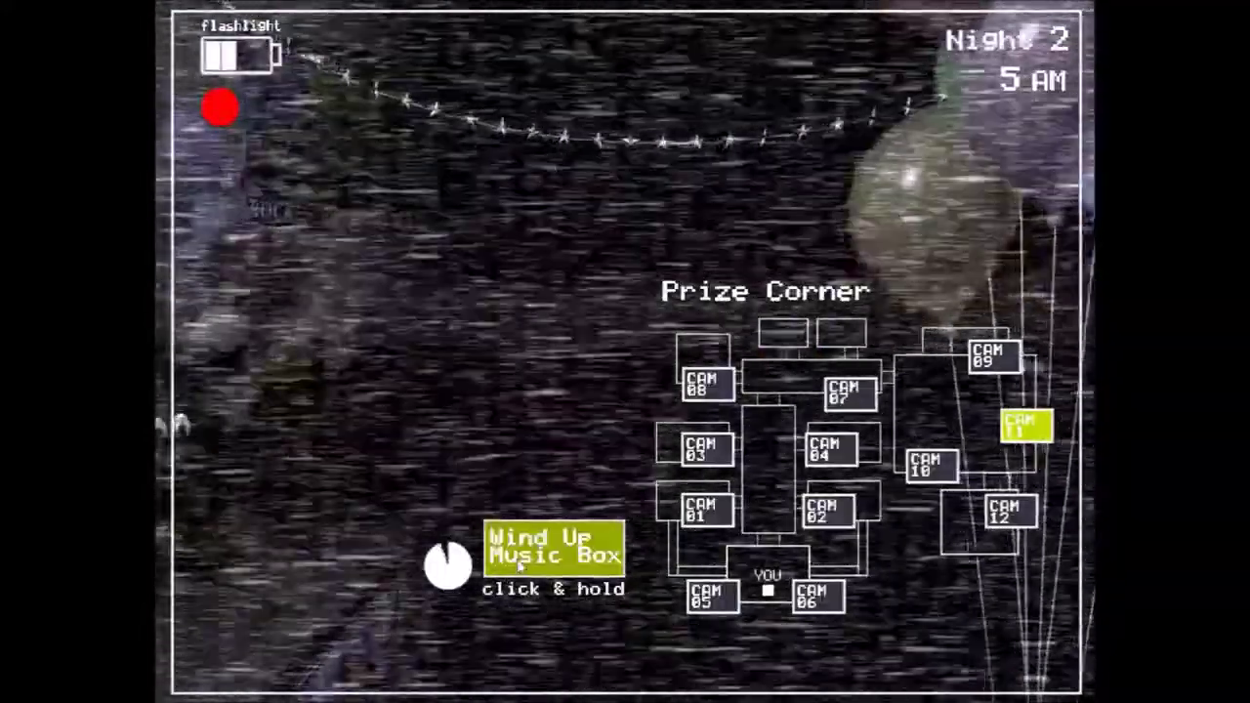
pyautogui.click(830, 664)
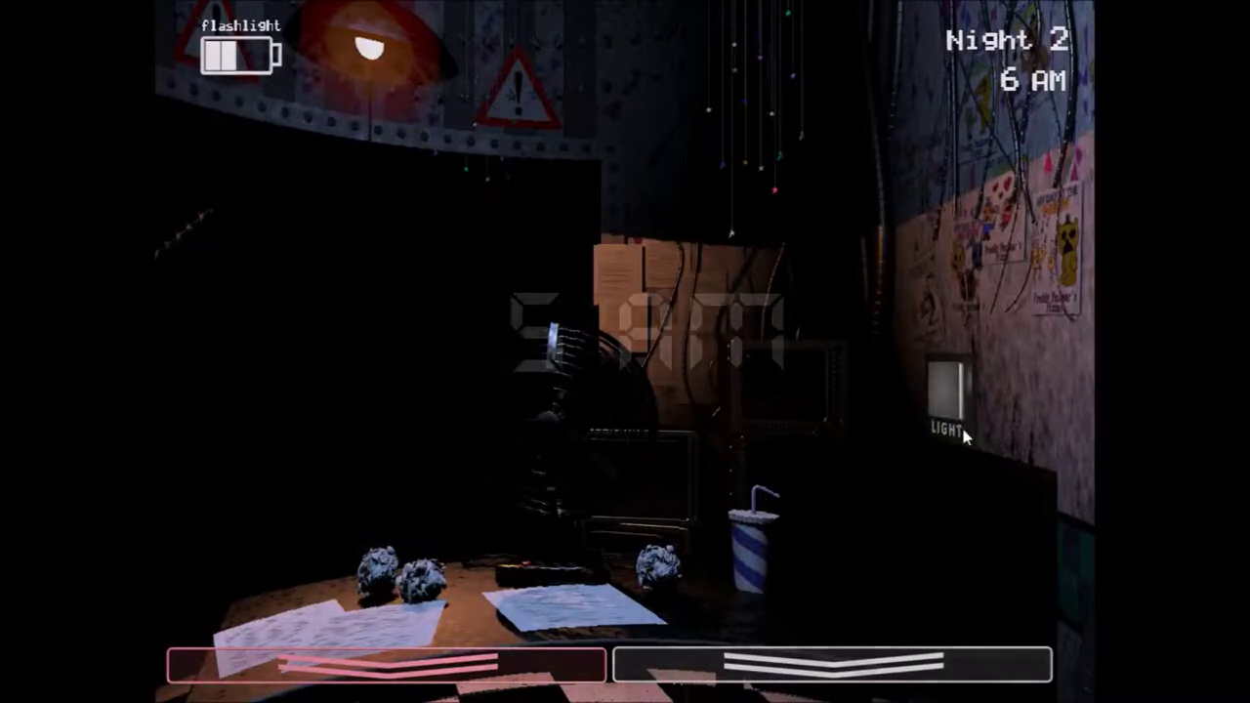